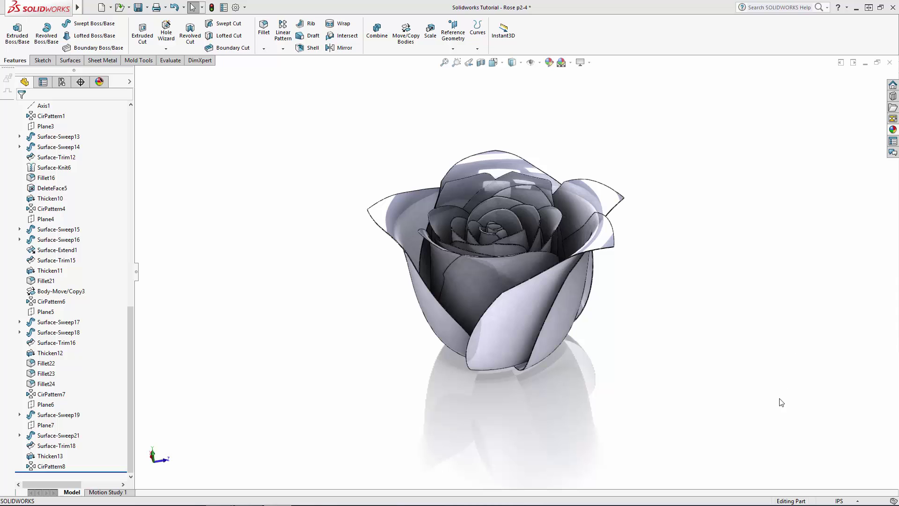
Turn off the Ambient Occlusion and Perspective display settings for the rose model
middle_drag(781, 402, 577, 335)
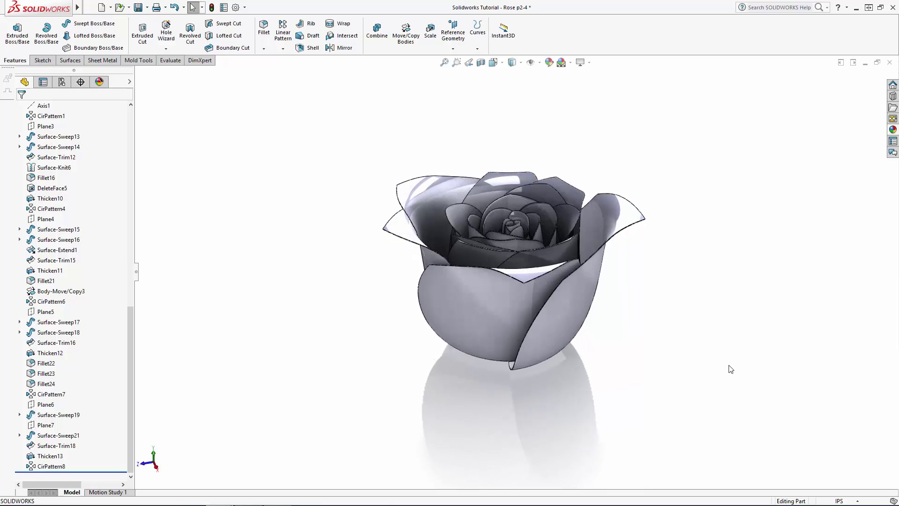
click(581, 62)
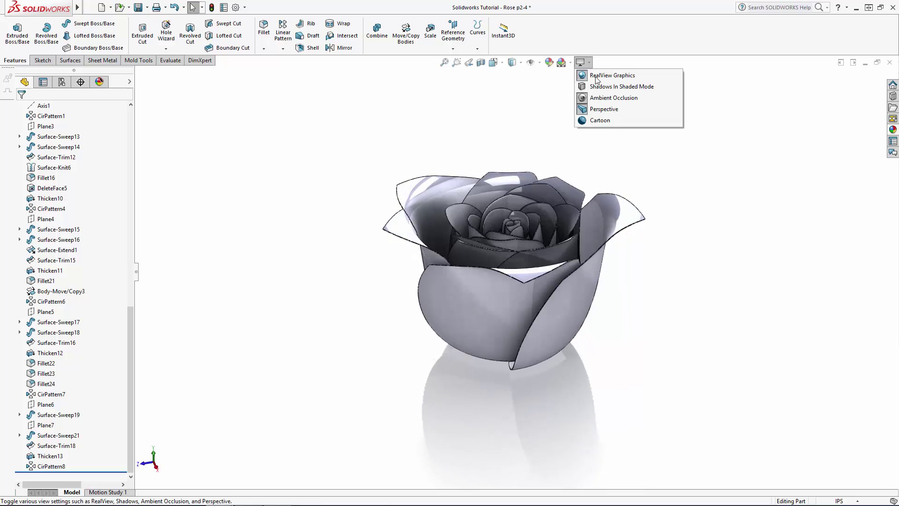
click(613, 97)
click(581, 63)
click(601, 109)
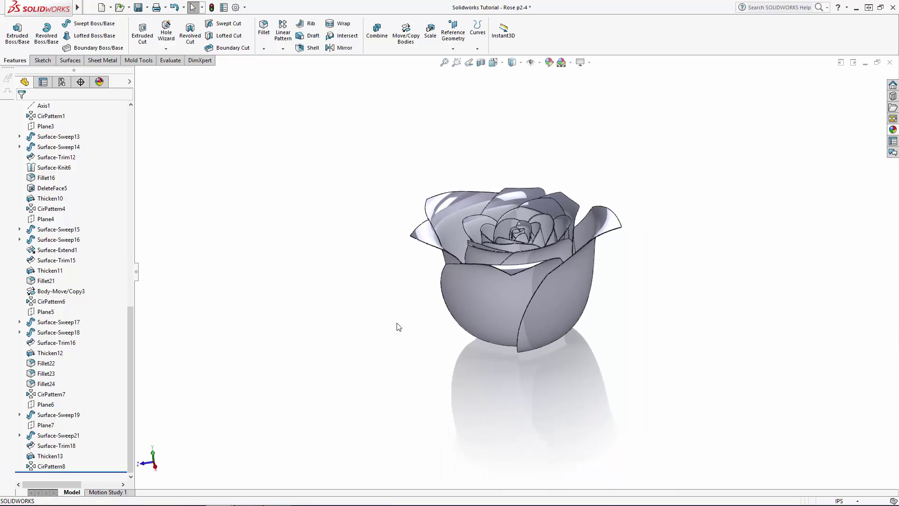
Start a sketch on the Right Plane and orient the model to the Right view
drag(131, 344, 128, 134)
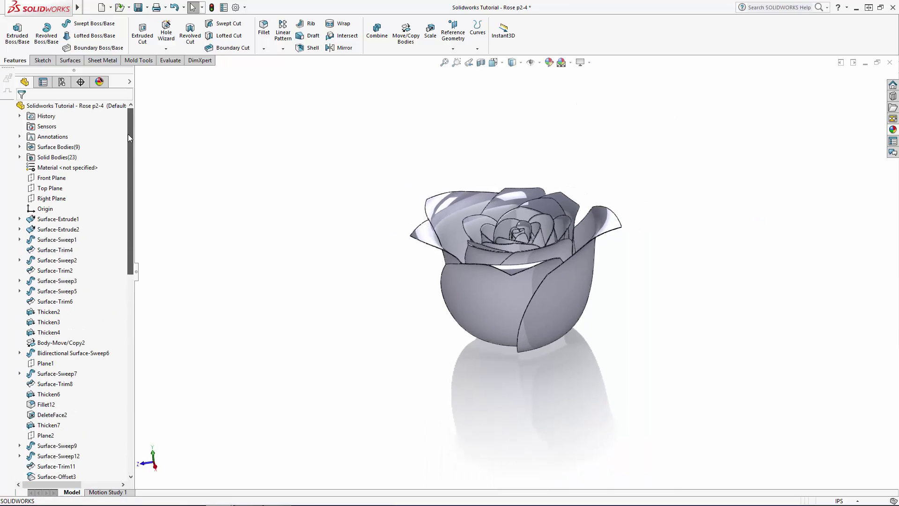
click(51, 198)
click(71, 185)
click(496, 63)
click(548, 121)
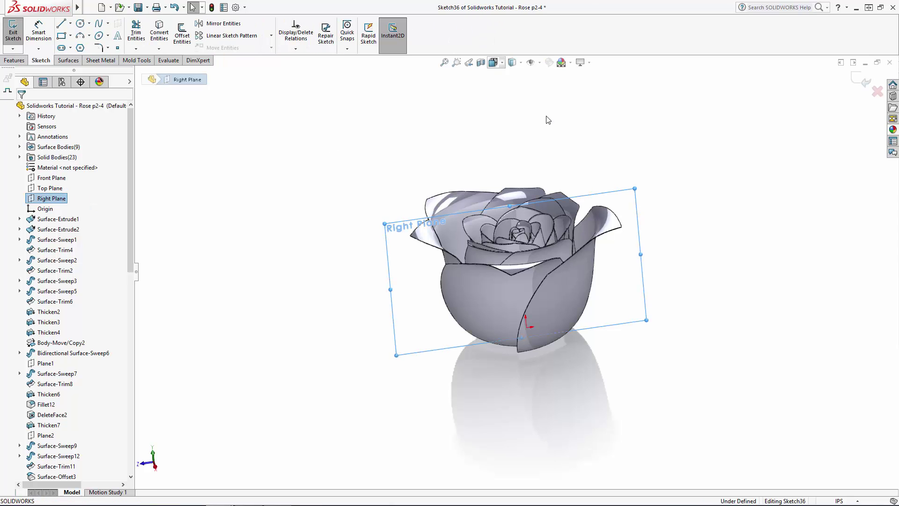
key(Escape)
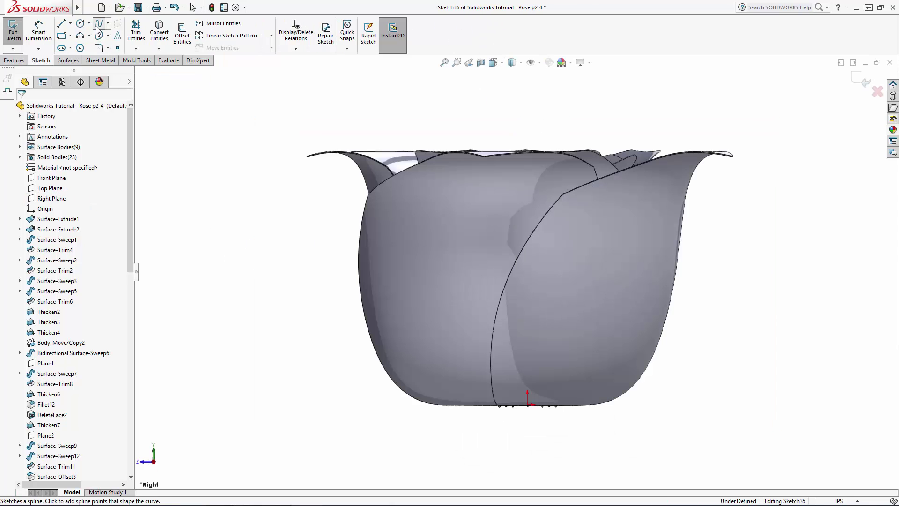
Sketch a three-point spline from beneath the rose, about 0.36 in from the origin, curving around the outer petal to about mid-height
click(98, 24)
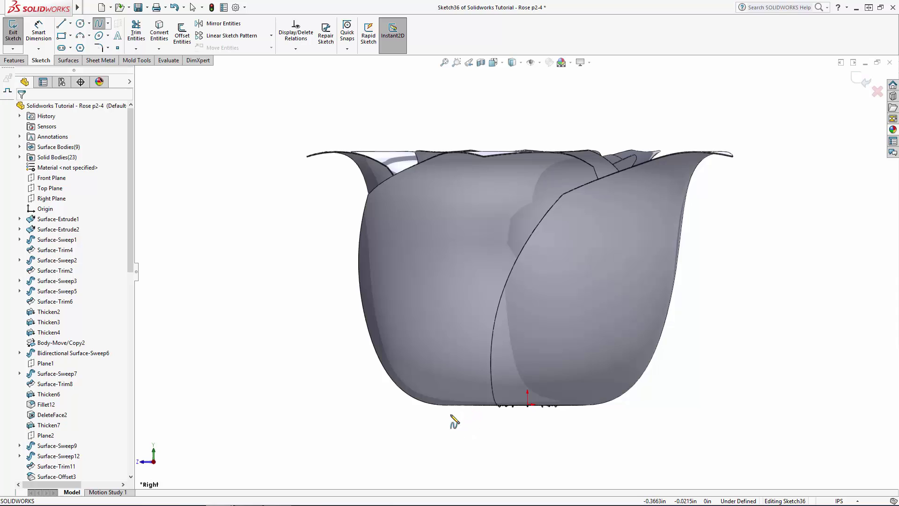
click(448, 415)
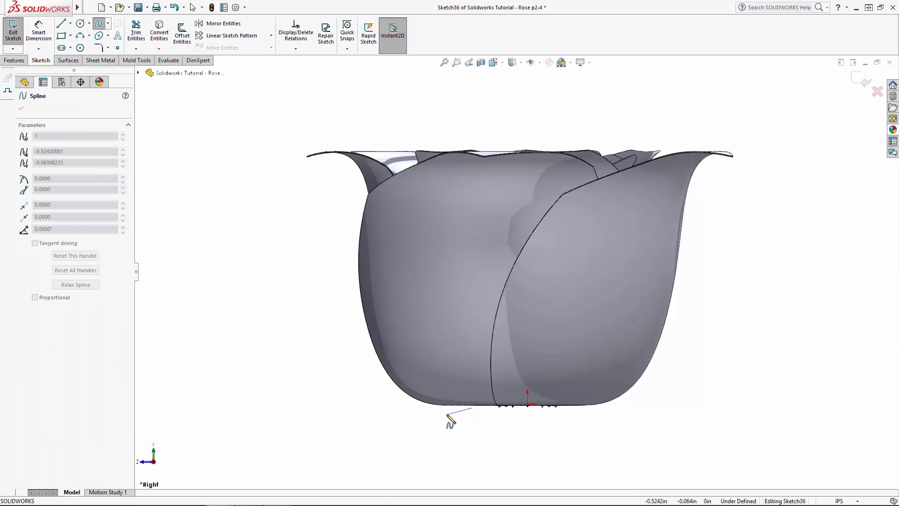
click(397, 408)
double_click(357, 289)
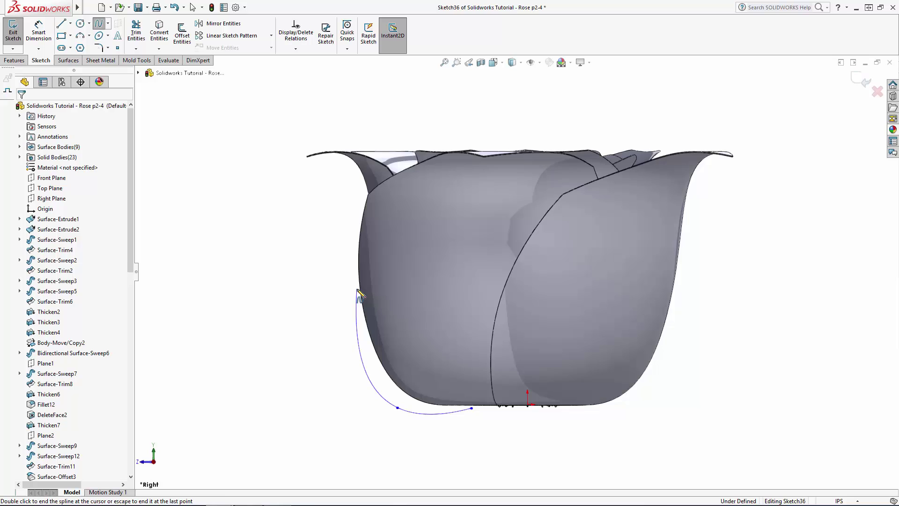
Add a Horizontal relation between the spline's lower endpoint and the origin
scroll(427, 400, down, 4)
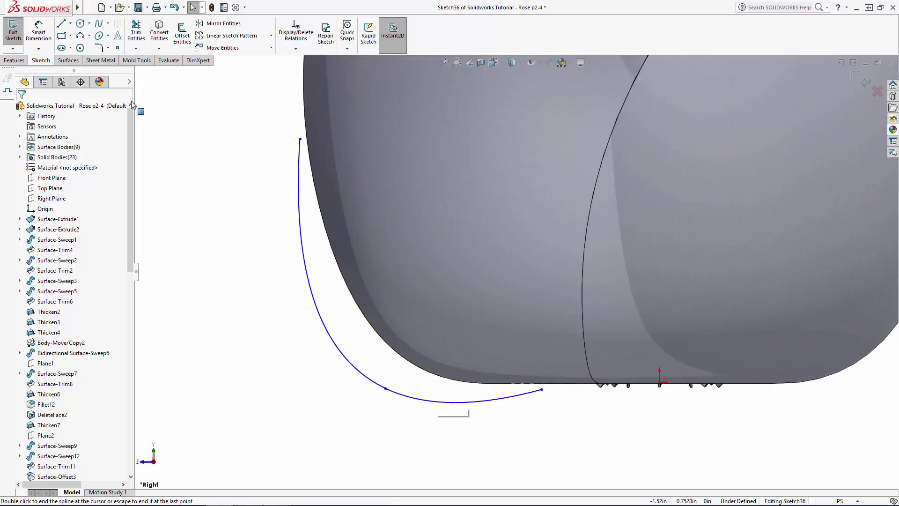
click(541, 389)
scroll(674, 407, down, 5)
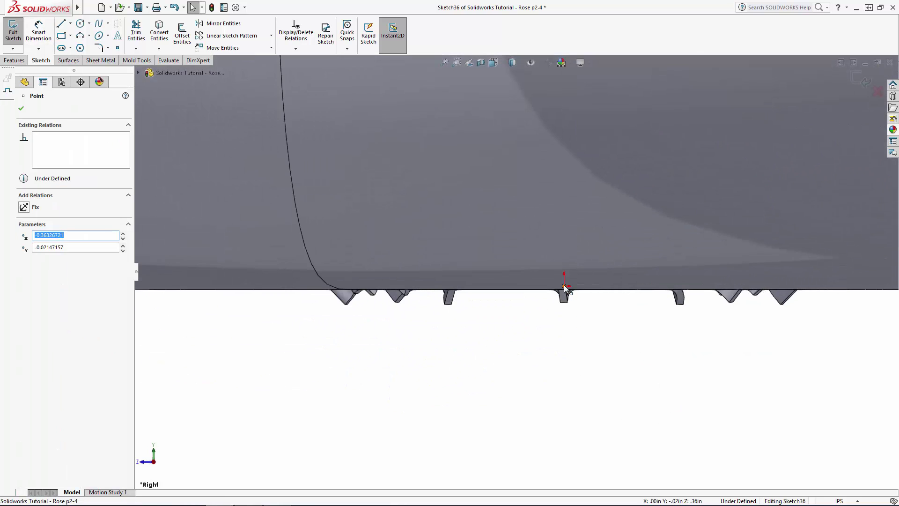
scroll(549, 356, up, 2)
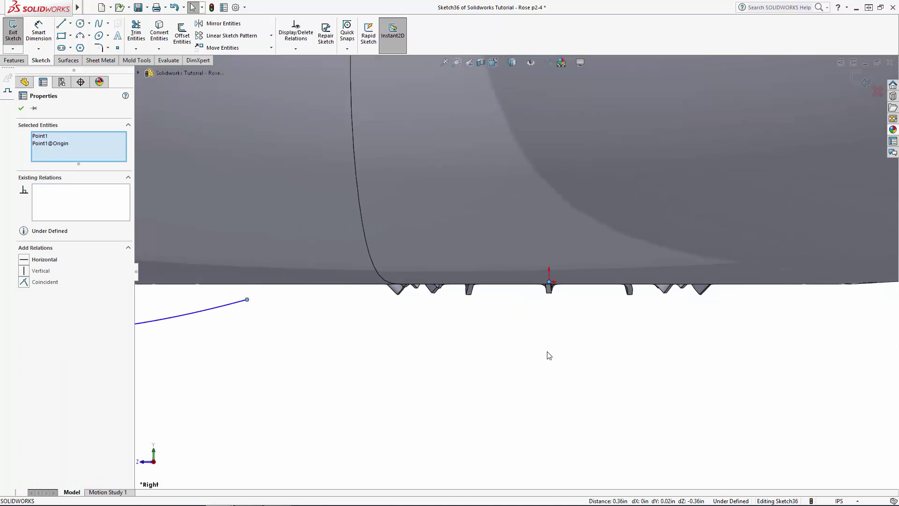
click(27, 260)
click(406, 391)
Dimension the horizontal distance between the spline's lower endpoint and the origin
click(42, 38)
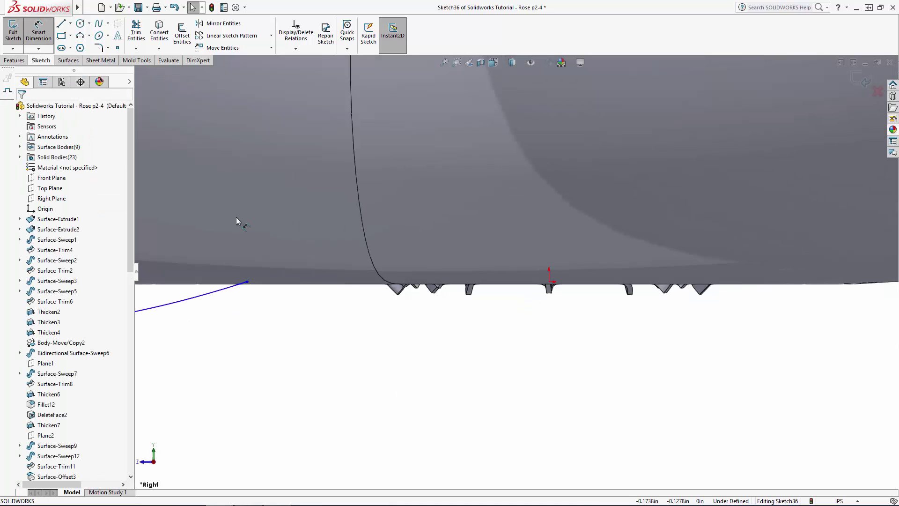
click(549, 282)
click(247, 282)
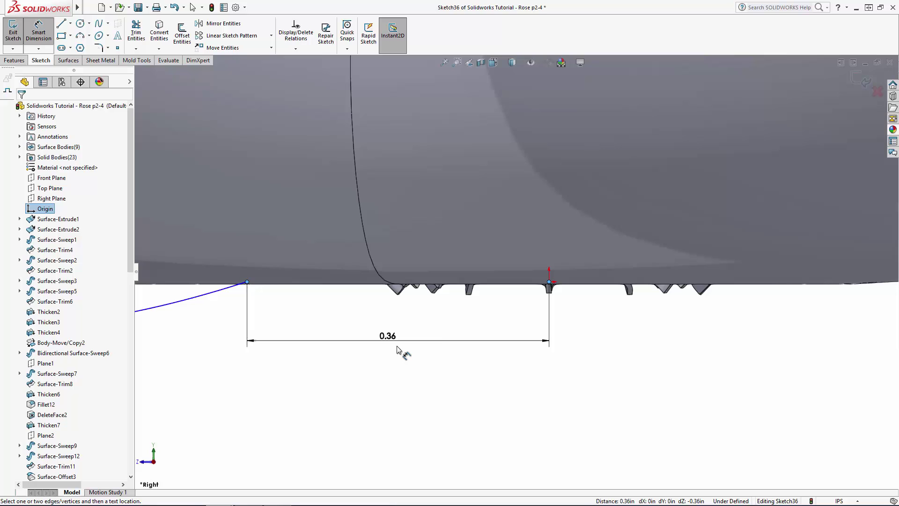
click(397, 347)
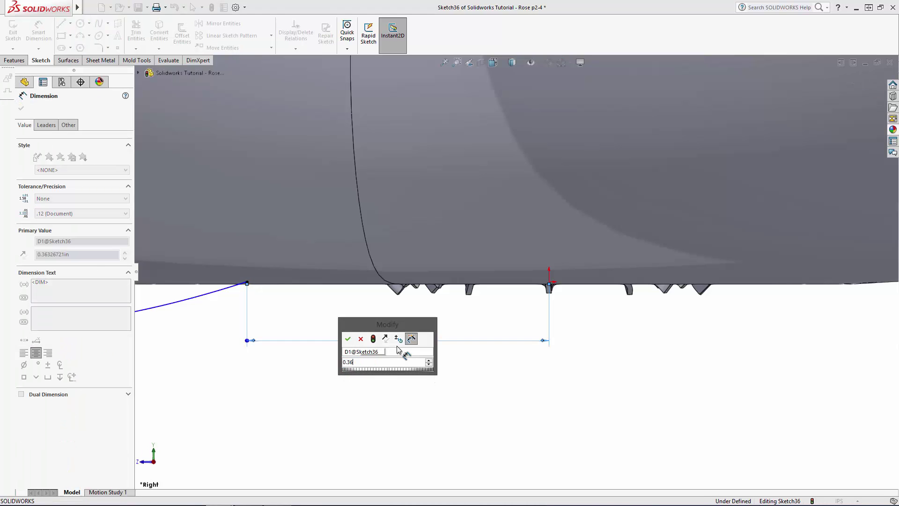
key(Return)
click(416, 403)
Adjust the tangent handle at the spline's upper endpoint so the curve bulges farther outward from the petal
scroll(520, 286, up, 10)
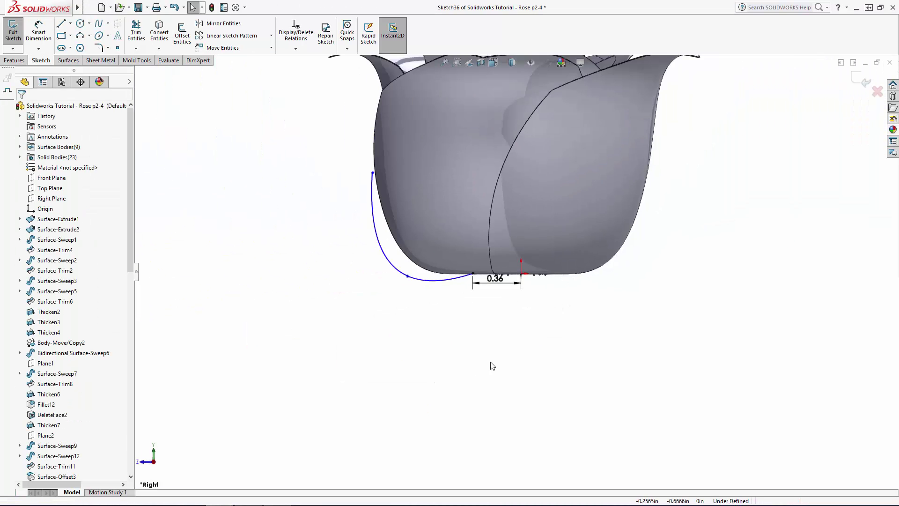
scroll(477, 232, down, 5)
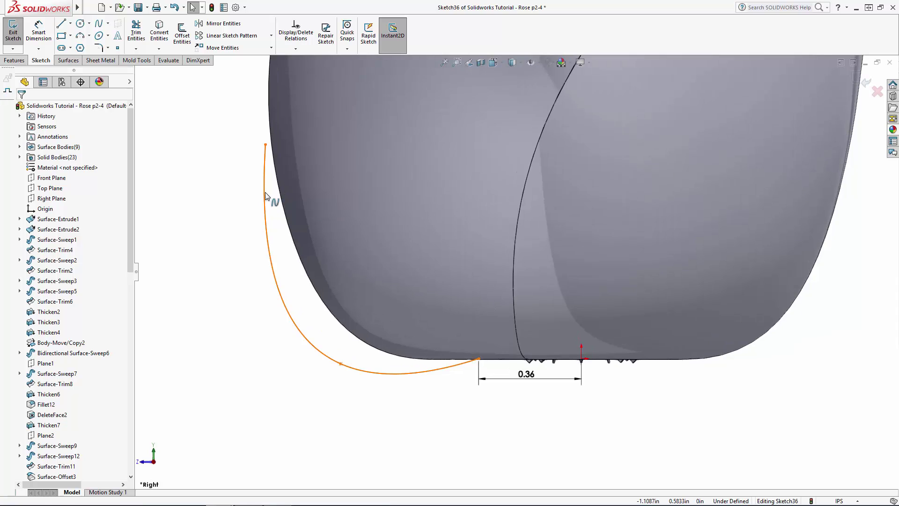
click(265, 192)
drag(260, 239, 238, 239)
click(230, 314)
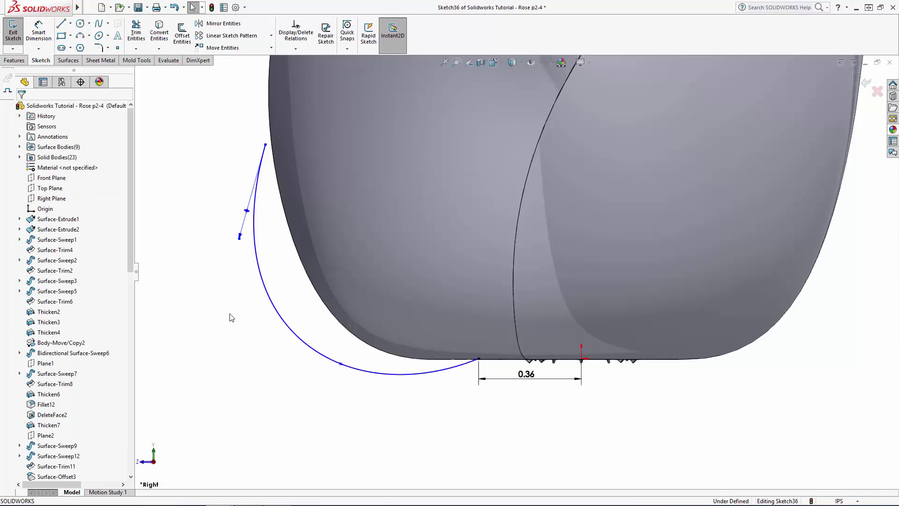
Draw a vertical centerline upward from the origin and exit the sketch
scroll(239, 316, up, 5)
click(71, 25)
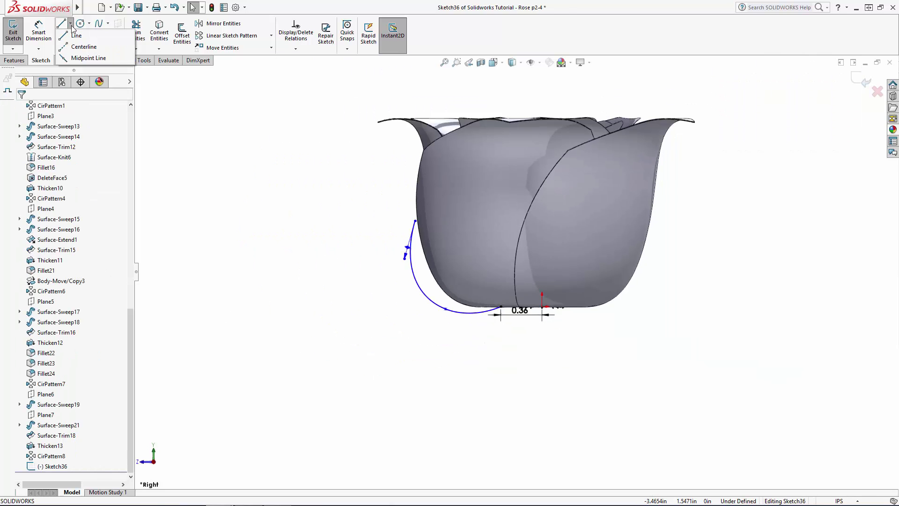
click(84, 47)
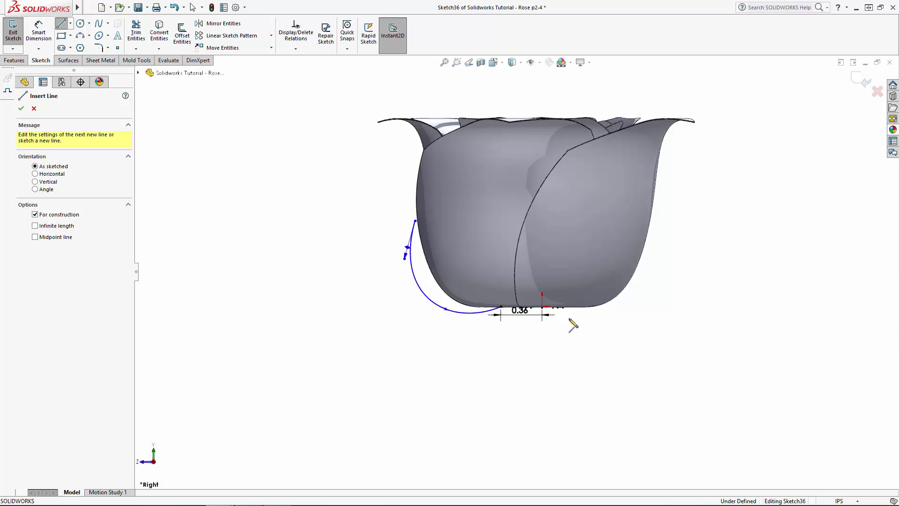
scroll(573, 325, down, 6)
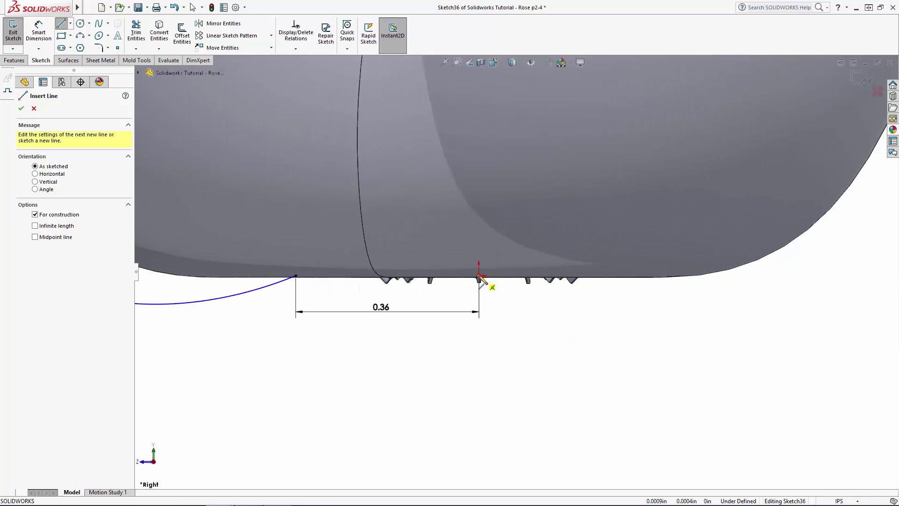
click(479, 277)
scroll(482, 270, up, 3)
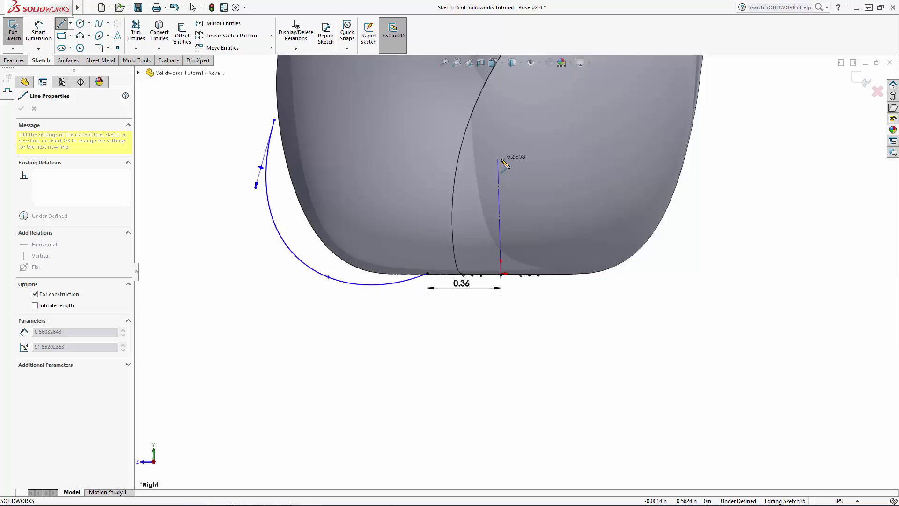
click(498, 140)
key(Escape)
scroll(514, 297, up, 3)
scroll(512, 294, up, 3)
middle_drag(520, 287, 536, 293)
scroll(536, 293, down, 1)
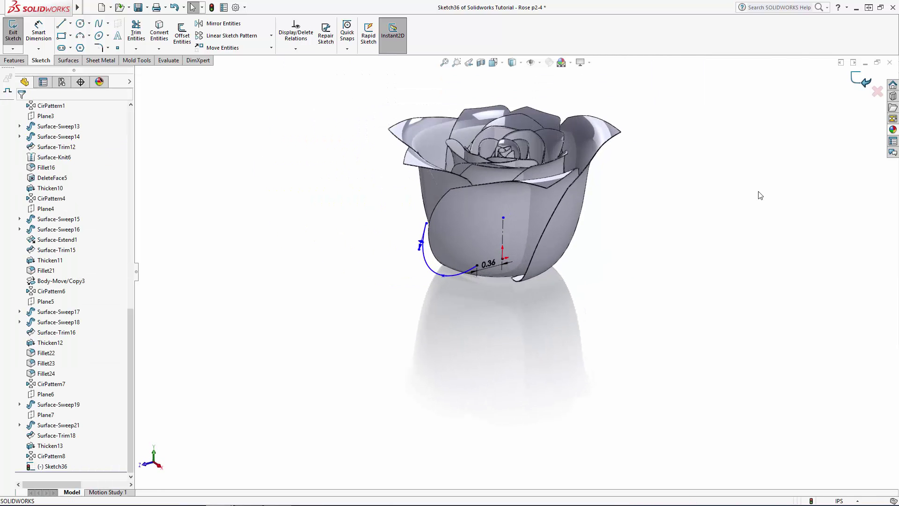
key(ctrl+b)
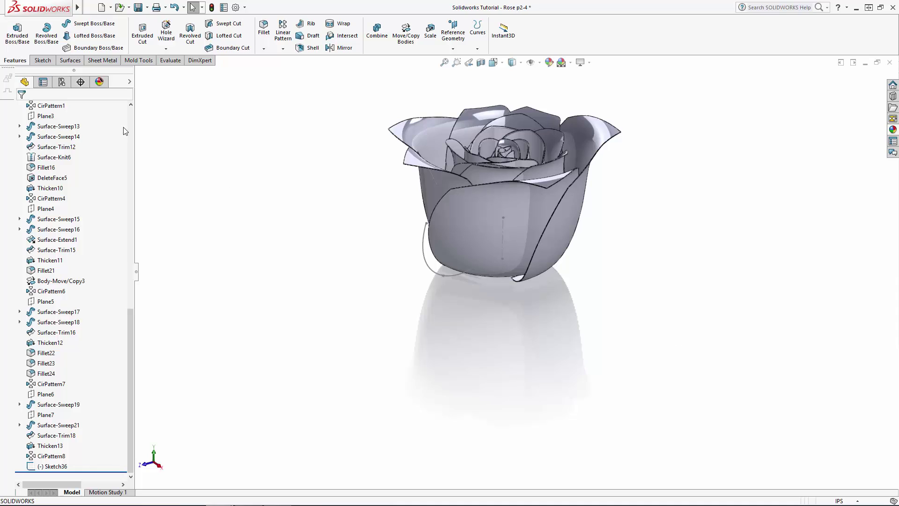
Create a Revolved Surface from the spline about the centerline, using Mid Plane with an angle of 60 degrees
click(70, 61)
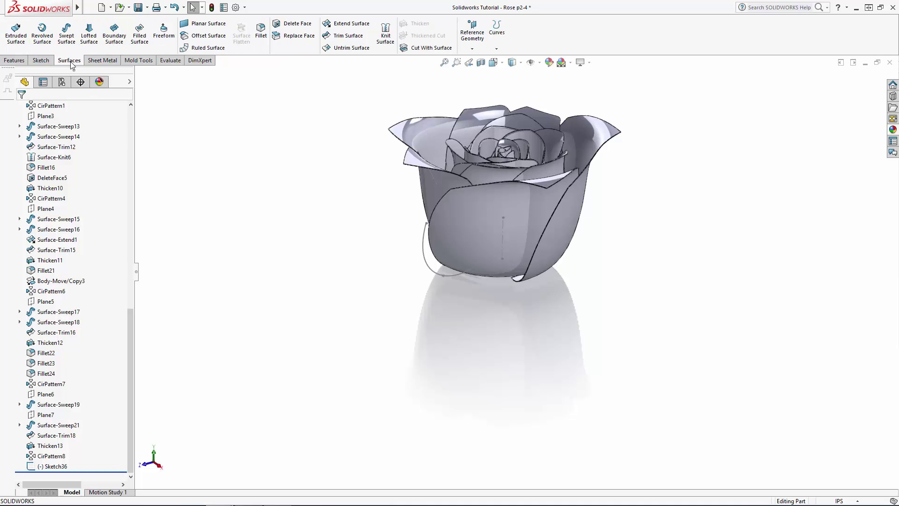
click(46, 42)
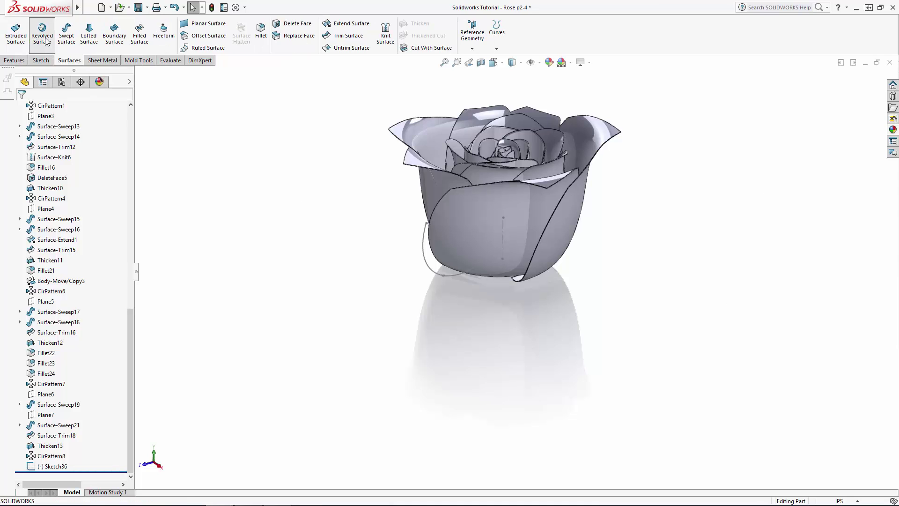
click(423, 248)
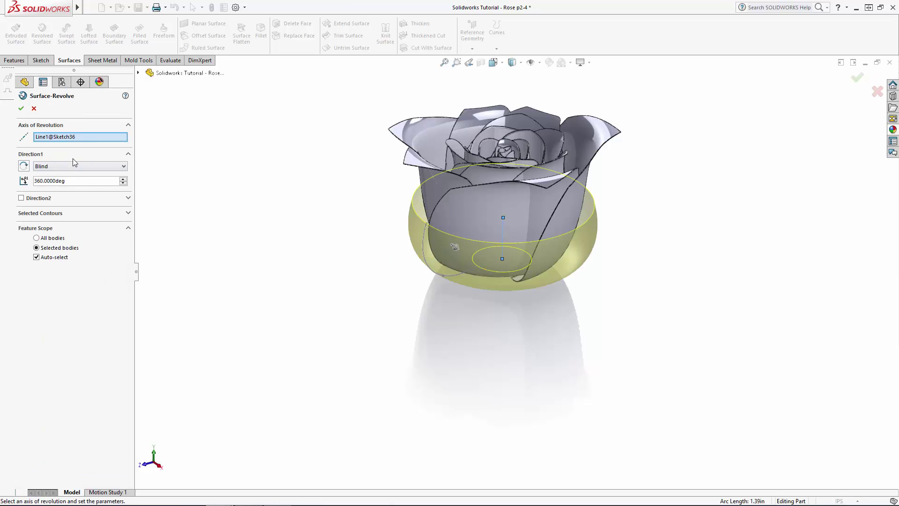
click(72, 167)
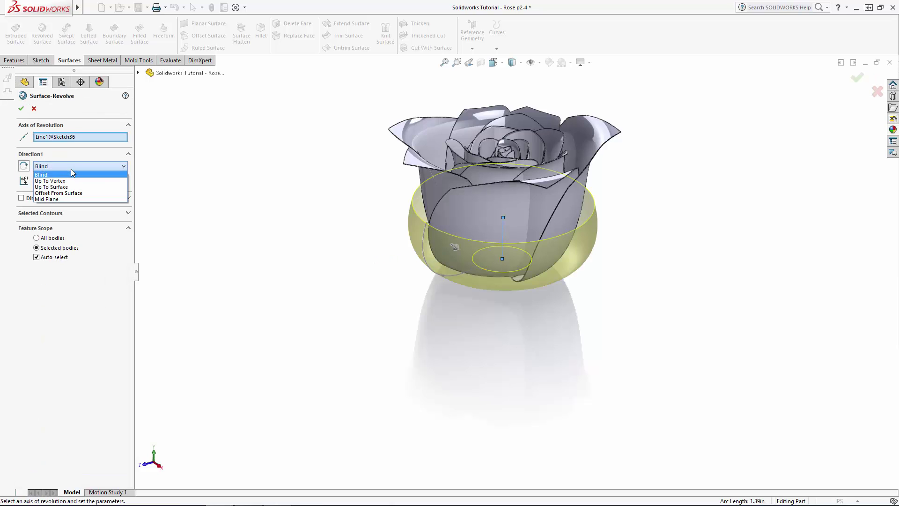
click(56, 200)
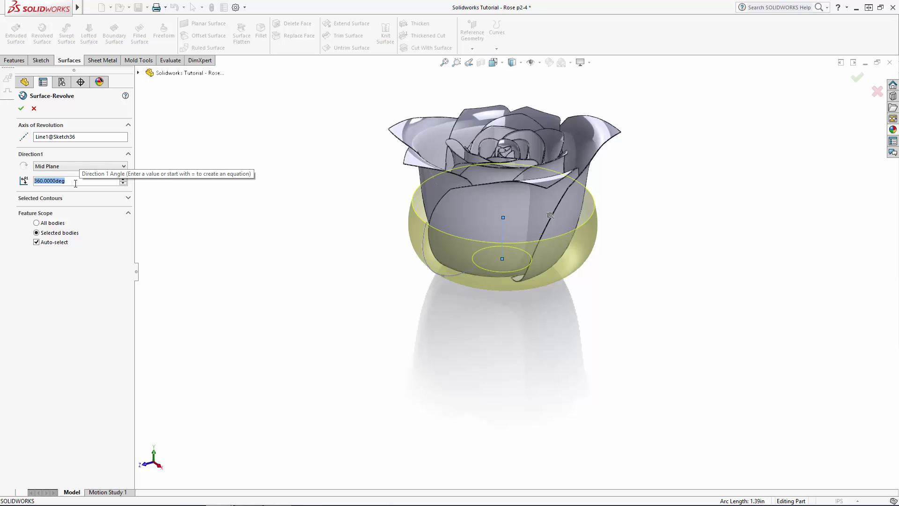
text(60)
key(Return)
middle_drag(348, 305, 173, 238)
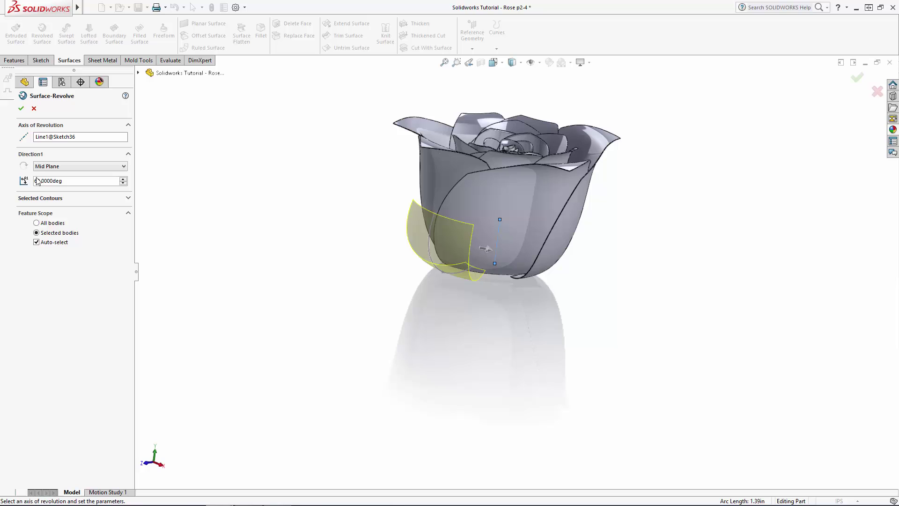
right_click(265, 248)
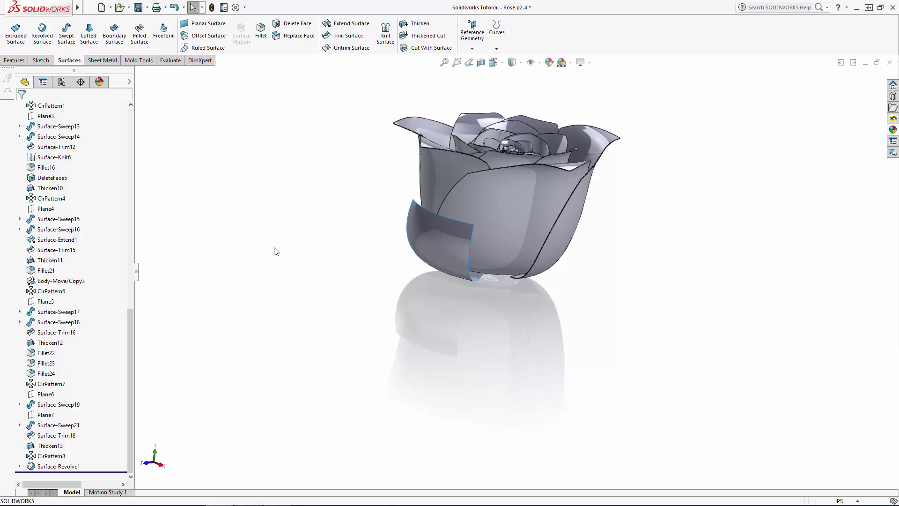
Hide all the solid bodies of the rose, from Thicken4 through CirPattern8[3], leaving the revolved surface shown
drag(131, 346, 133, 147)
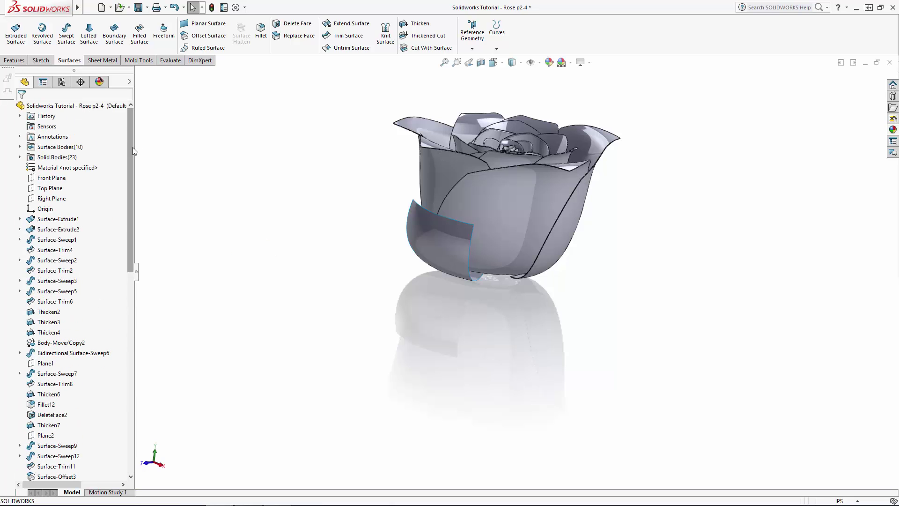
click(20, 157)
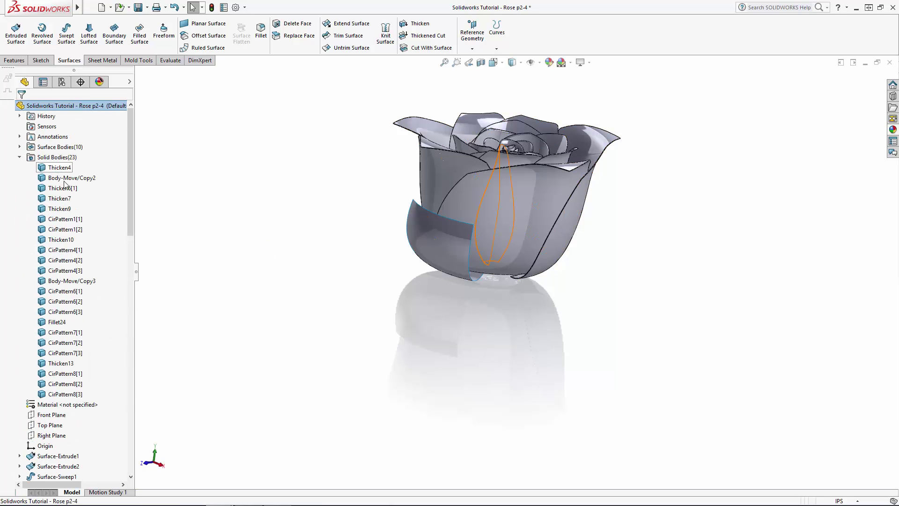
click(56, 394)
shift+click(56, 396)
click(64, 380)
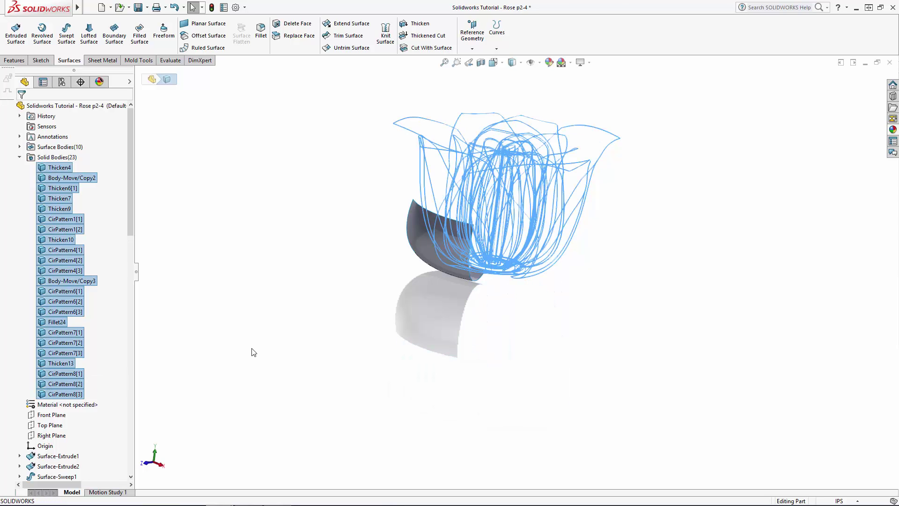
drag(132, 232, 134, 478)
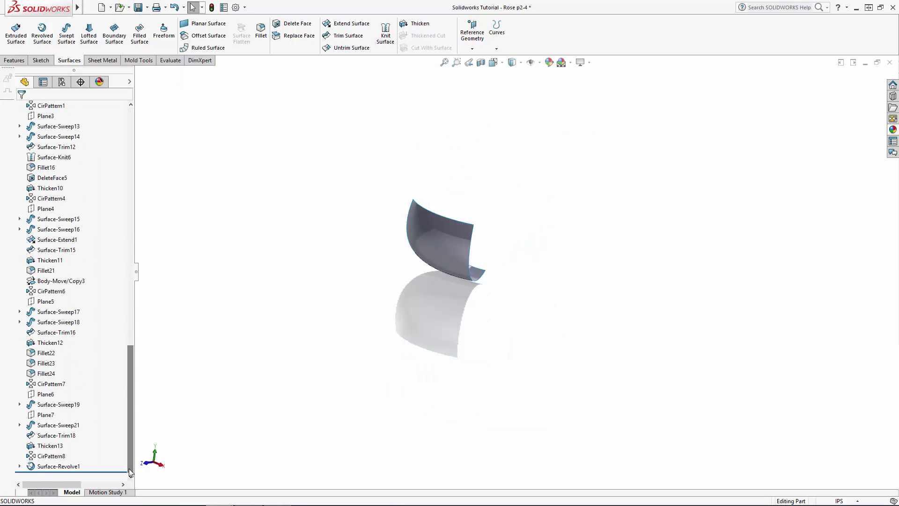
Show the profile sketch of the revolved surface so its spline and centerline can be referenced
click(20, 466)
click(59, 467)
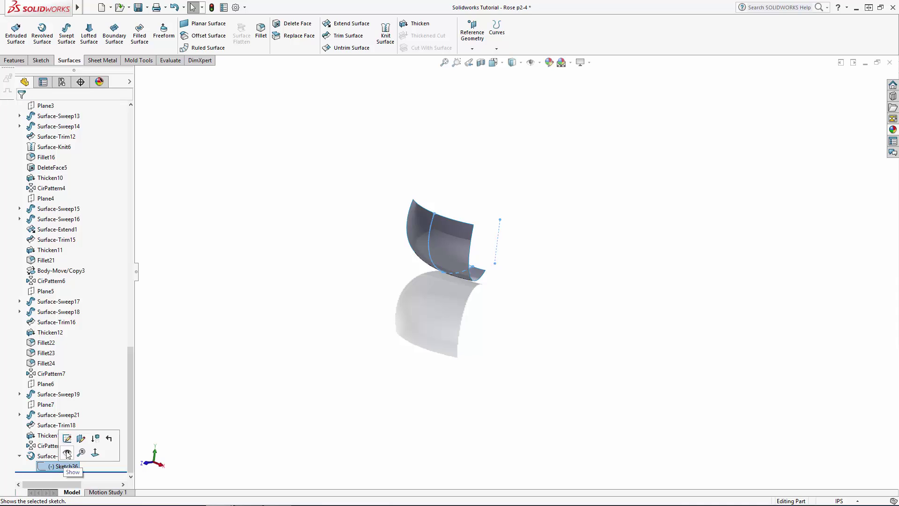
click(363, 369)
In a new 3D sketch, draw a Spline on Surface from the middle of the petal's upper edge to its lower edge near the left corner
scroll(463, 243, down, 3)
middle_drag(462, 234, 534, 127)
click(40, 60)
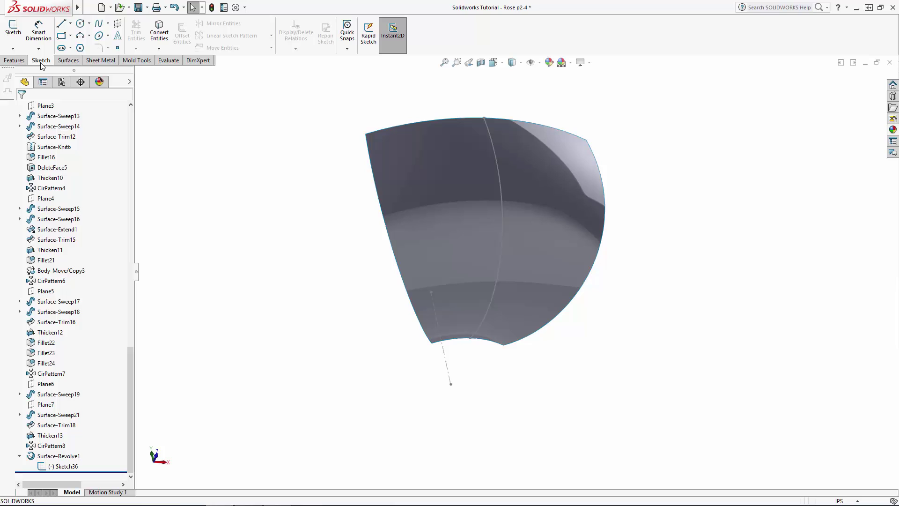
click(13, 49)
click(23, 71)
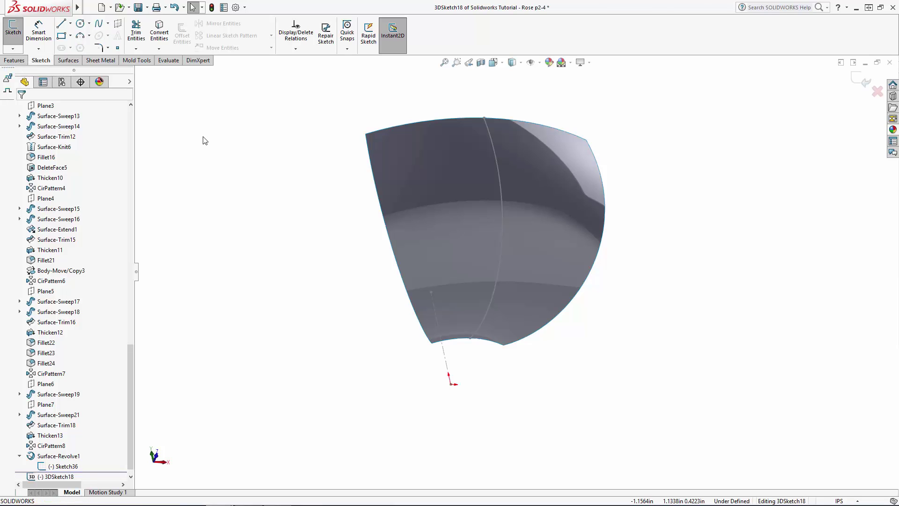
click(108, 24)
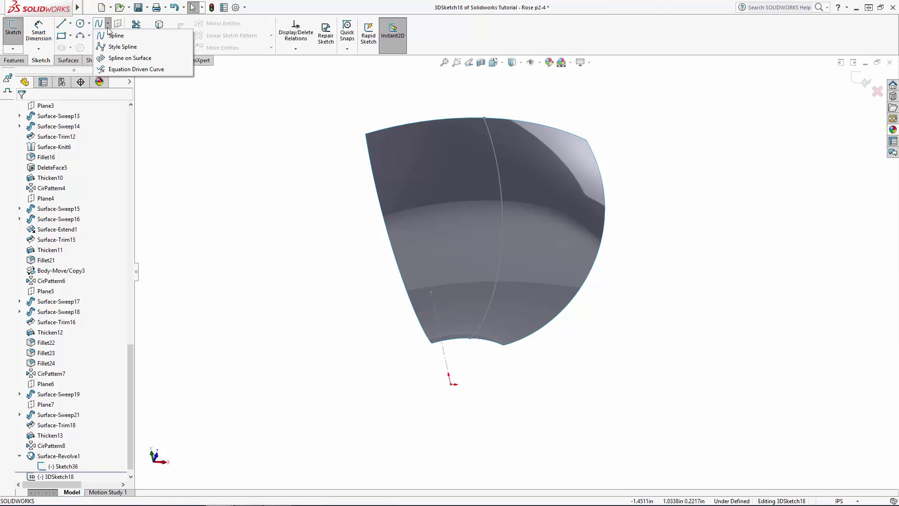
click(113, 59)
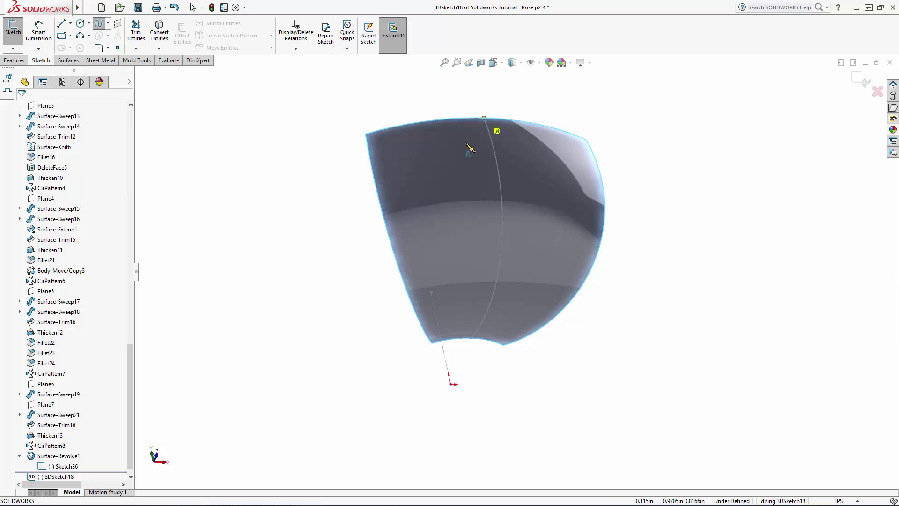
click(484, 118)
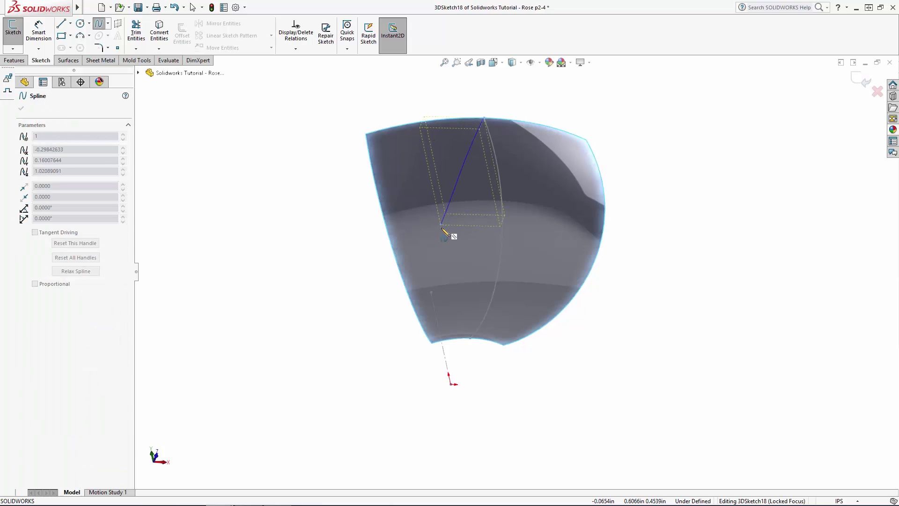
scroll(457, 327, down, 7)
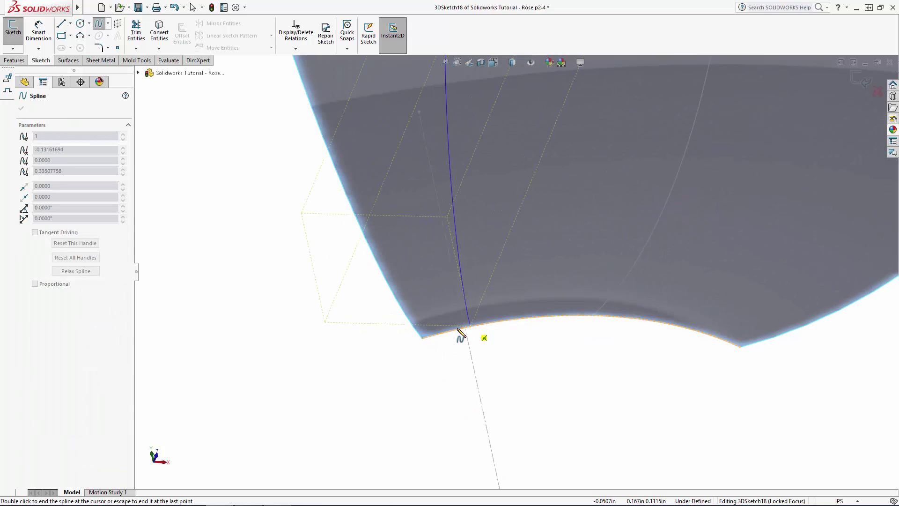
scroll(461, 333, down, 2)
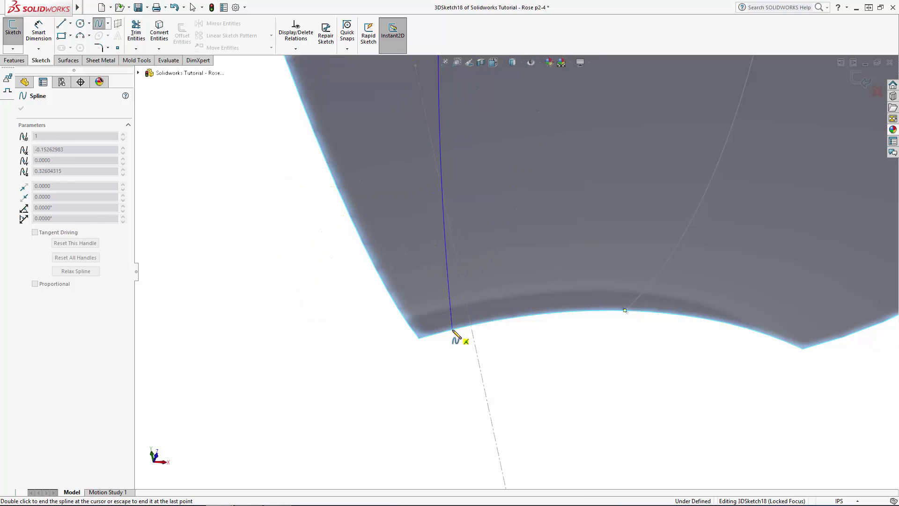
double_click(457, 333)
Reshape the left surface spline with the tangent handles at its lower endpoint and middle point so it bulges toward the petal's side
scroll(517, 274, up, 8)
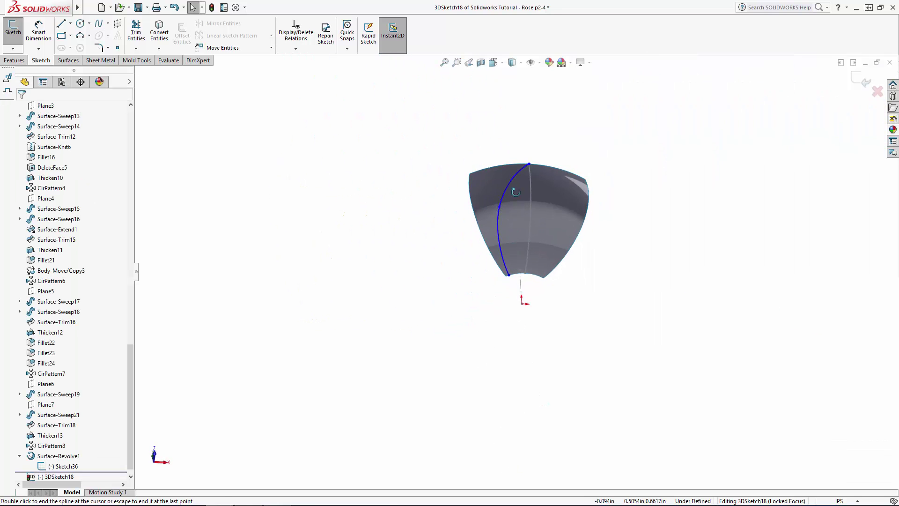
scroll(509, 241, down, 8)
click(471, 265)
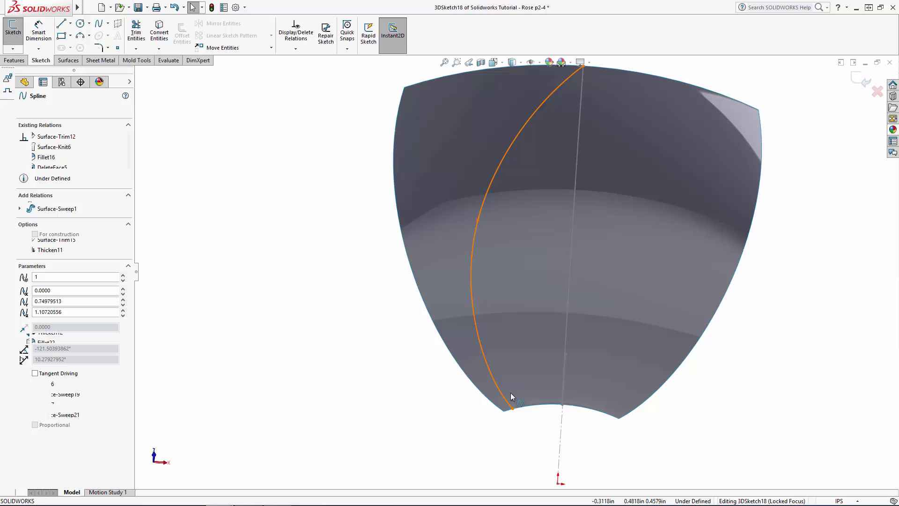
scroll(492, 372, down, 6)
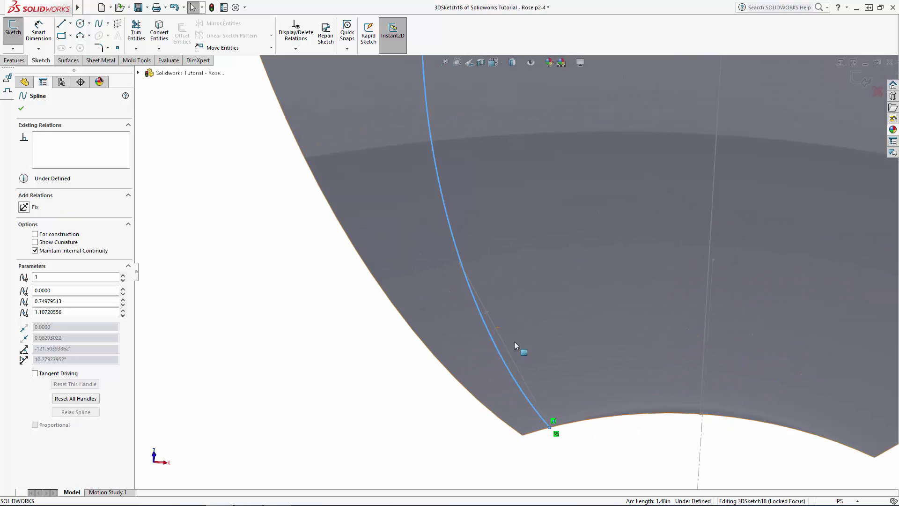
mouse_move(435, 226)
mouse_down()
mouse_move(424, 241)
mouse_move(458, 341)
mouse_move(454, 389)
mouse_move(411, 396)
mouse_move(415, 441)
mouse_move(396, 449)
mouse_up()
scroll(441, 356, up, 4)
middle_drag(440, 356, 484, 208)
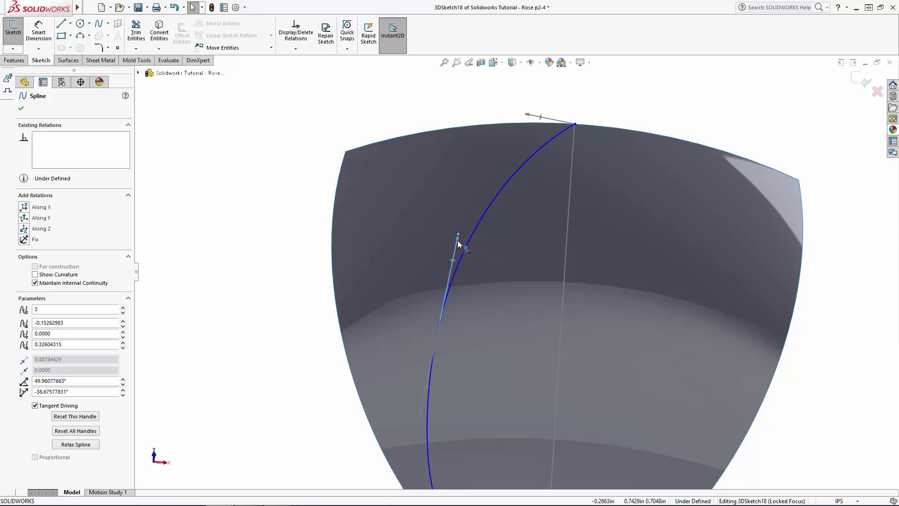
drag(458, 241, 471, 242)
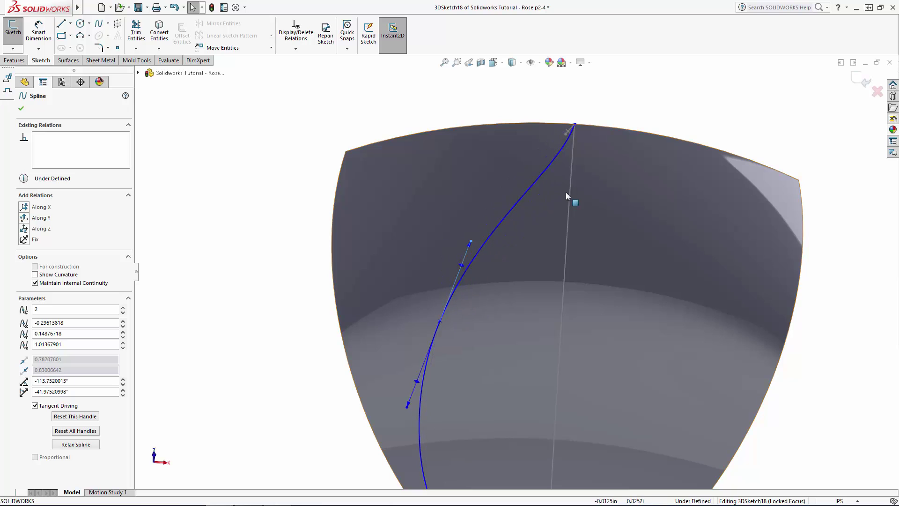
Adjust the tangent handle at the left spline's upper endpoint so it curves into a pointed tip, and exit the 3D sketch
scroll(572, 160, down, 5)
click(522, 177)
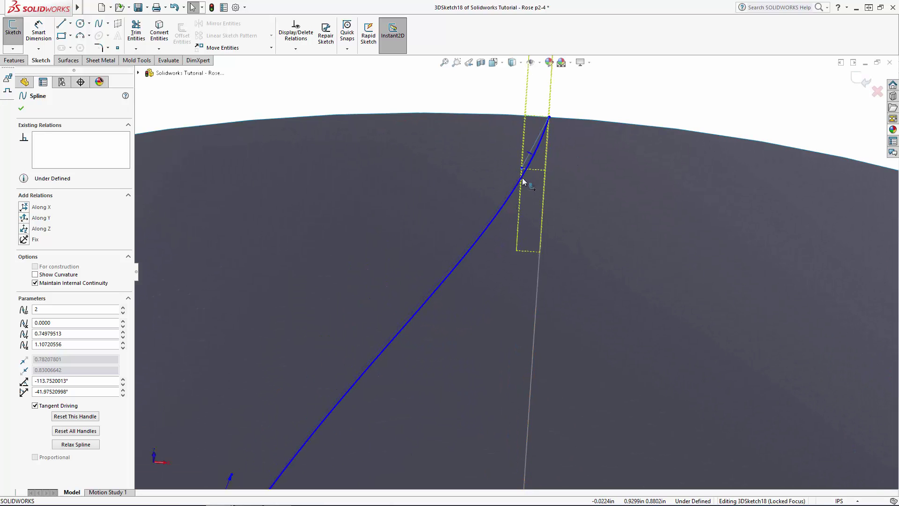
drag(522, 178, 529, 205)
scroll(512, 170, up, 10)
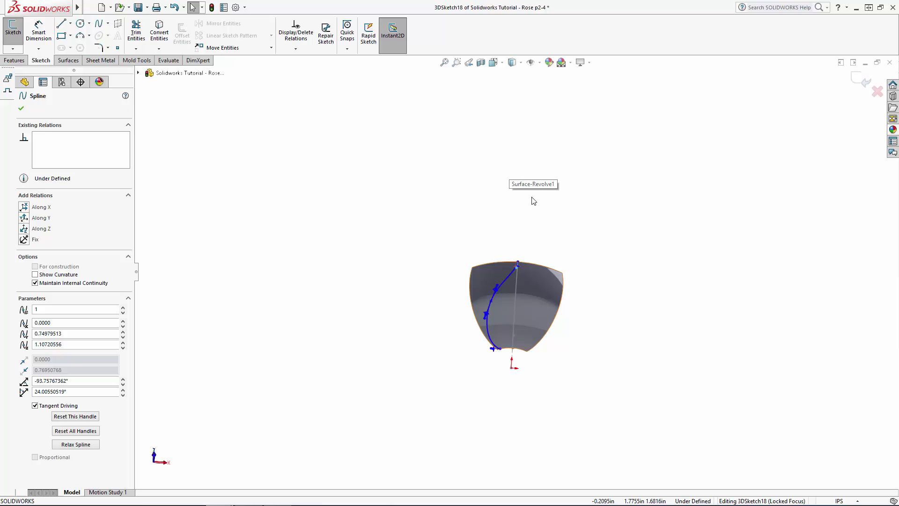
scroll(503, 347, down, 7)
middle_drag(500, 311, 485, 320)
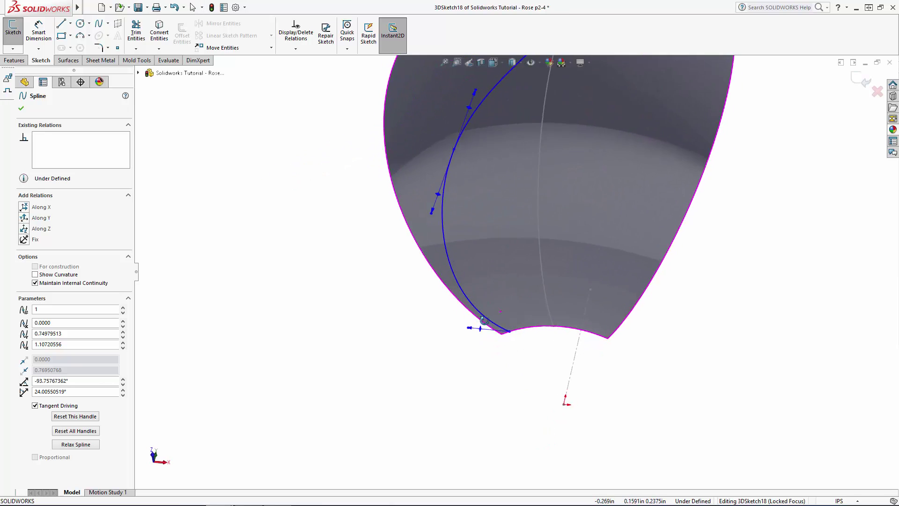
scroll(515, 281, up, 5)
click(855, 83)
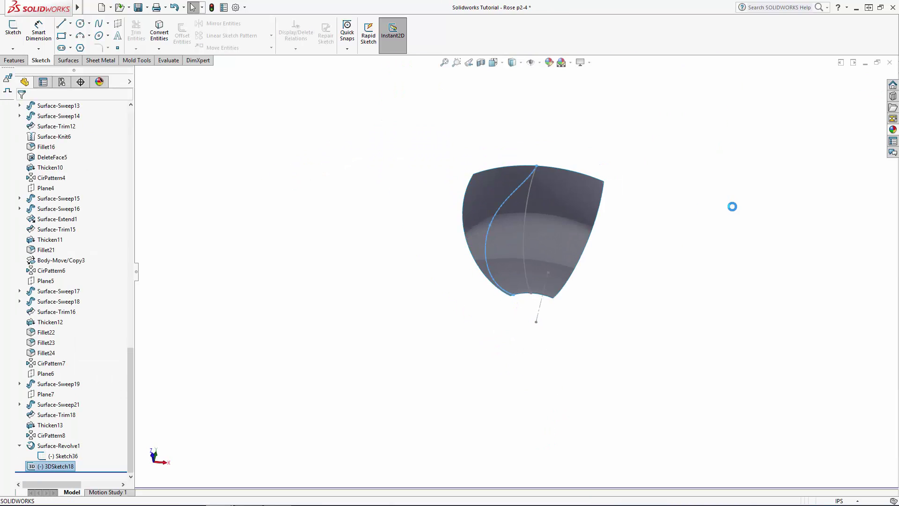
In another 3D sketch, draw a Spline on Surface from the same tip through the petal's right half to the lower edge near the right corner
click(13, 48)
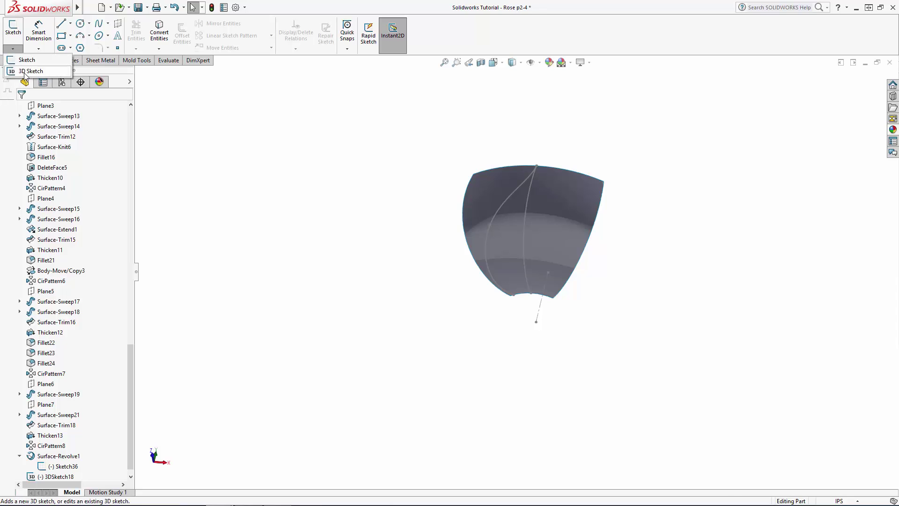
click(19, 70)
click(107, 24)
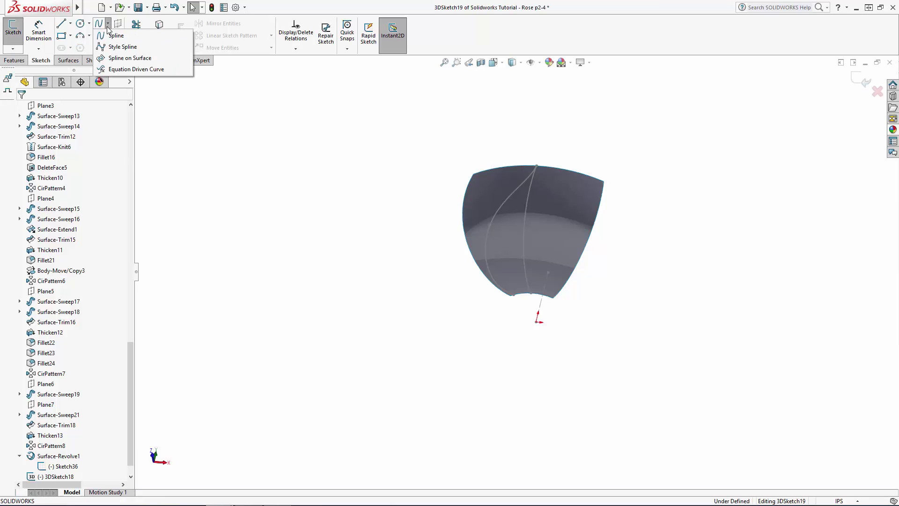
click(112, 58)
scroll(607, 273, down, 4)
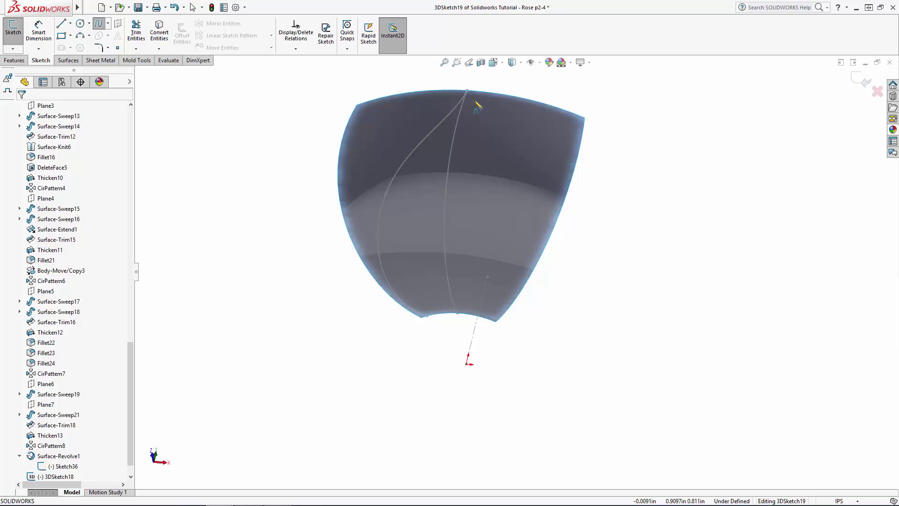
click(533, 173)
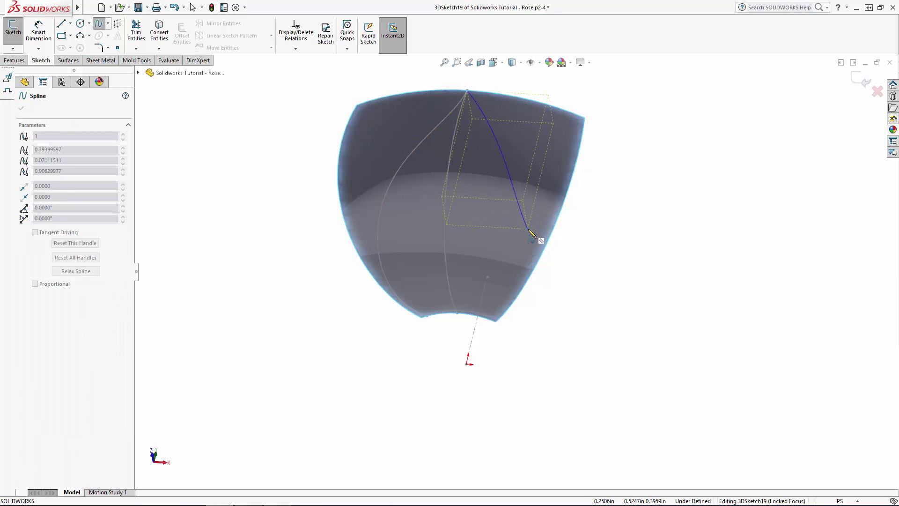
click(524, 216)
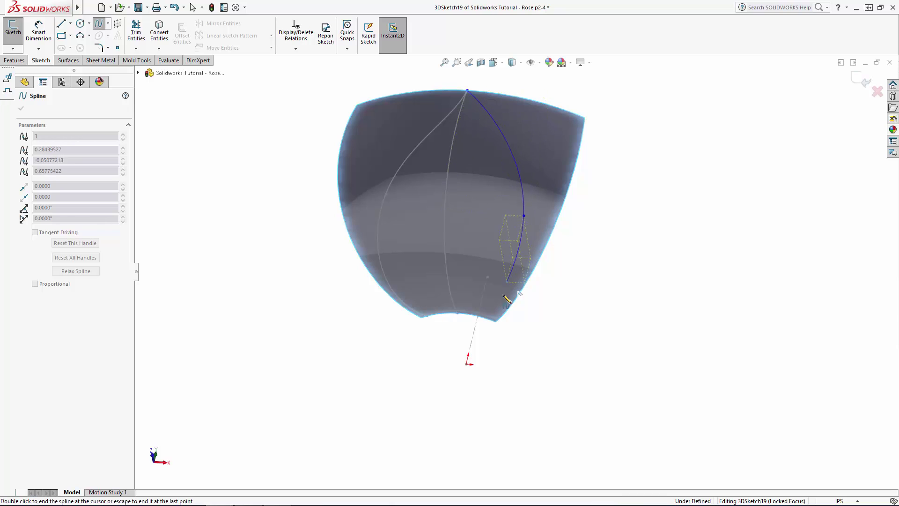
double_click(492, 321)
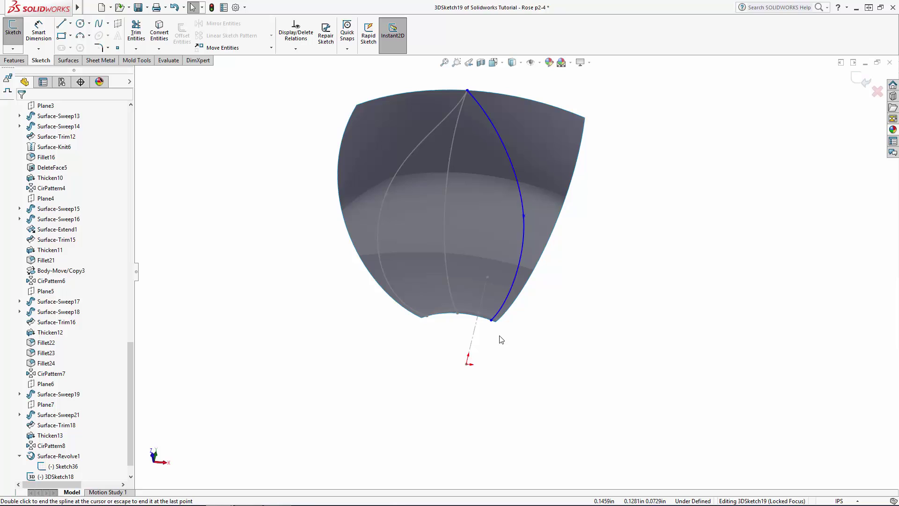
Adjust the right spline's lower and middle tangent handles, move its middle point slightly outward along the surface, and exit the 3D sketch
scroll(553, 301, down, 5)
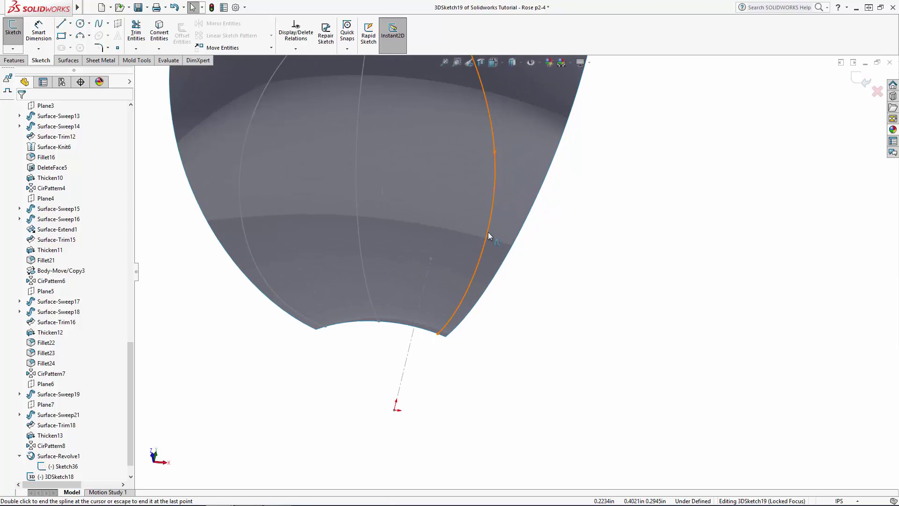
click(488, 232)
drag(474, 287, 484, 277)
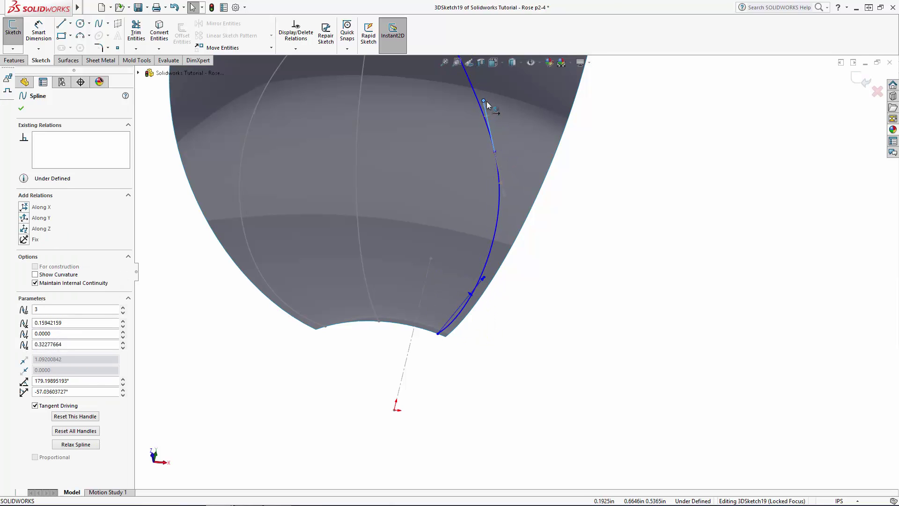
drag(484, 101, 490, 105)
click(494, 151)
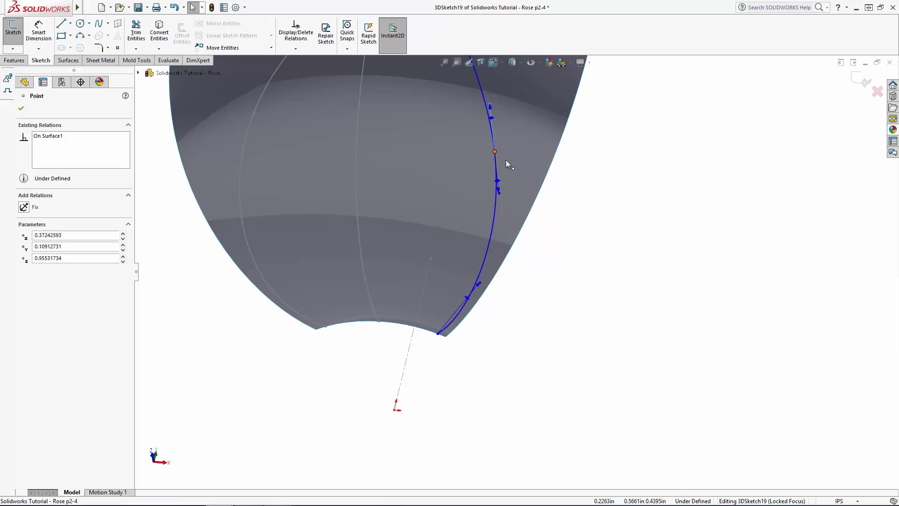
drag(505, 160, 505, 159)
scroll(580, 276, up, 5)
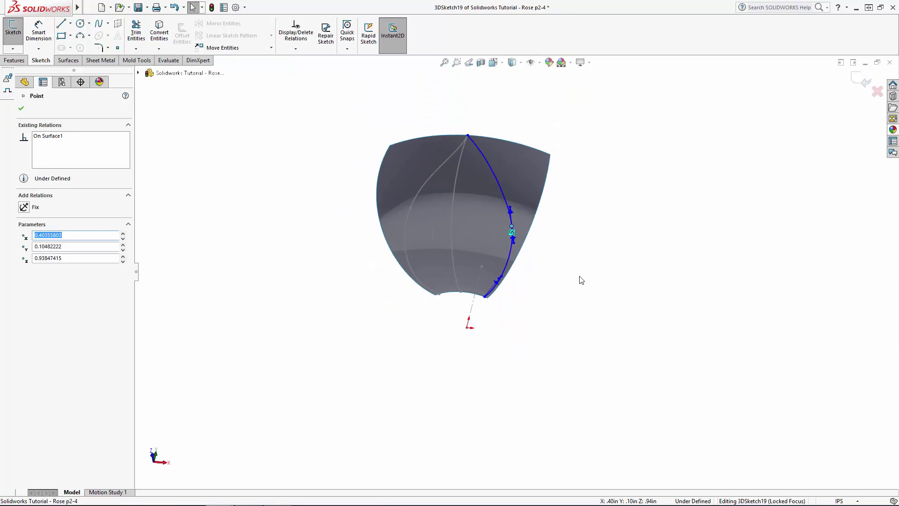
middle_drag(581, 280, 713, 193)
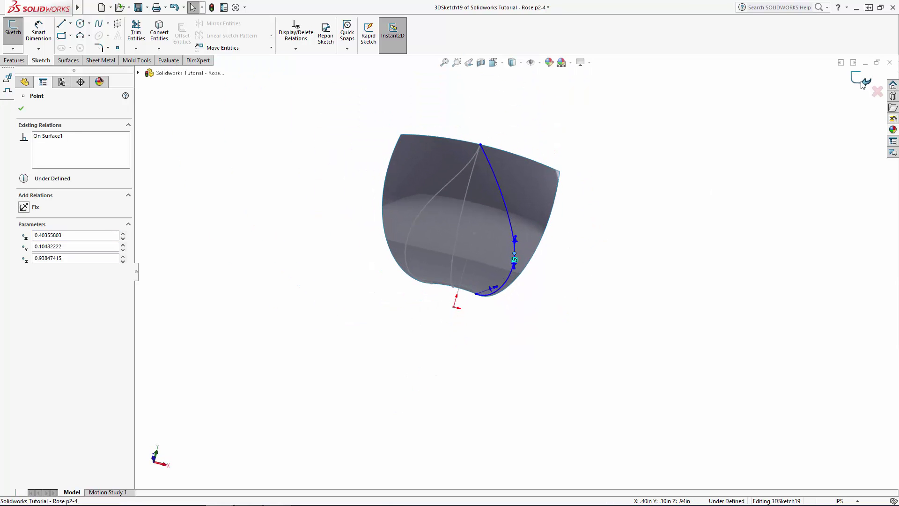
click(863, 85)
Start a sketch on the Top Plane and convert the revolved surface's lower curved edge into a sketch arc
mouse_move(654, 209)
middle_down()
mouse_move(628, 257)
mouse_move(598, 184)
mouse_move(542, 281)
mouse_move(645, 373)
middle_up()
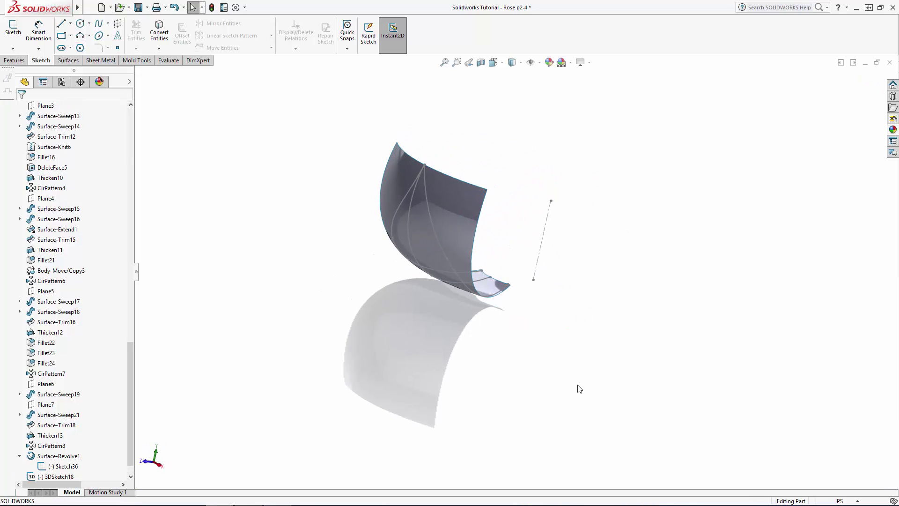
scroll(136, 384, up, 15)
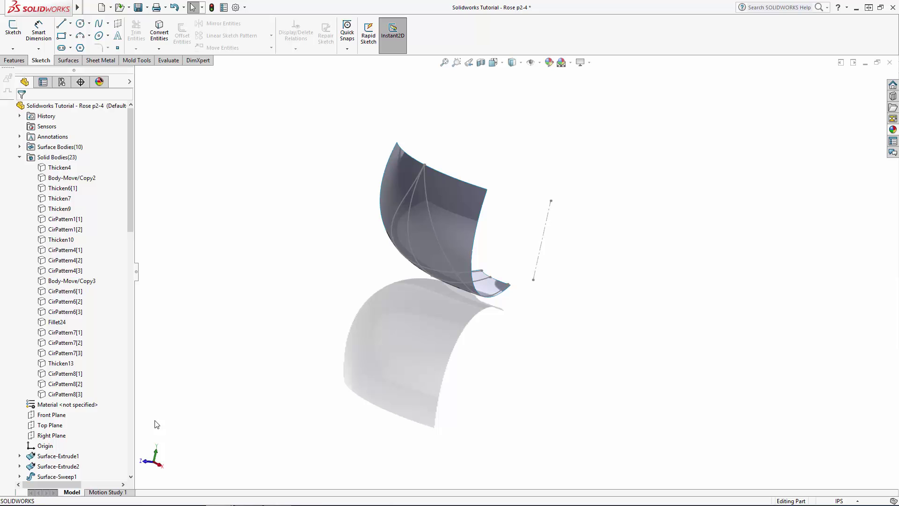
click(57, 424)
click(68, 410)
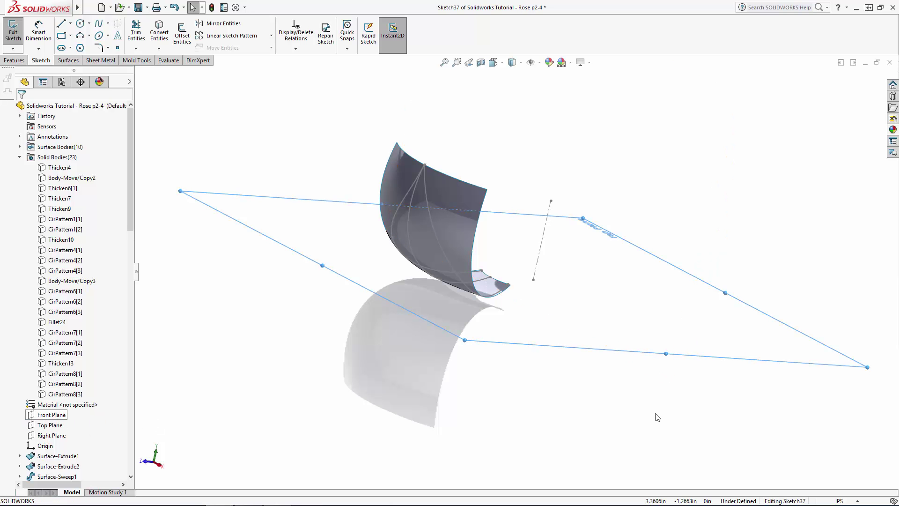
mouse_move(656, 416)
middle_down()
mouse_move(574, 316)
mouse_move(498, 423)
mouse_move(504, 402)
middle_up()
scroll(468, 290, down, 7)
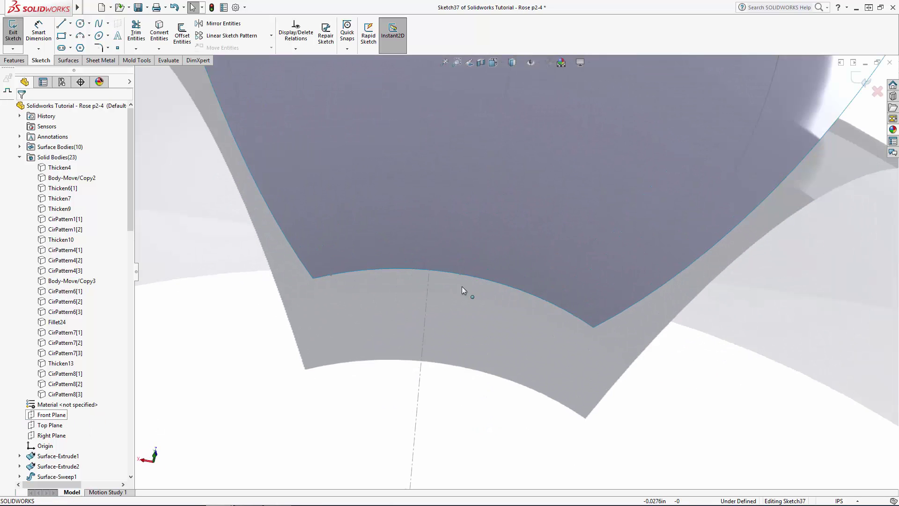
click(406, 270)
click(20, 109)
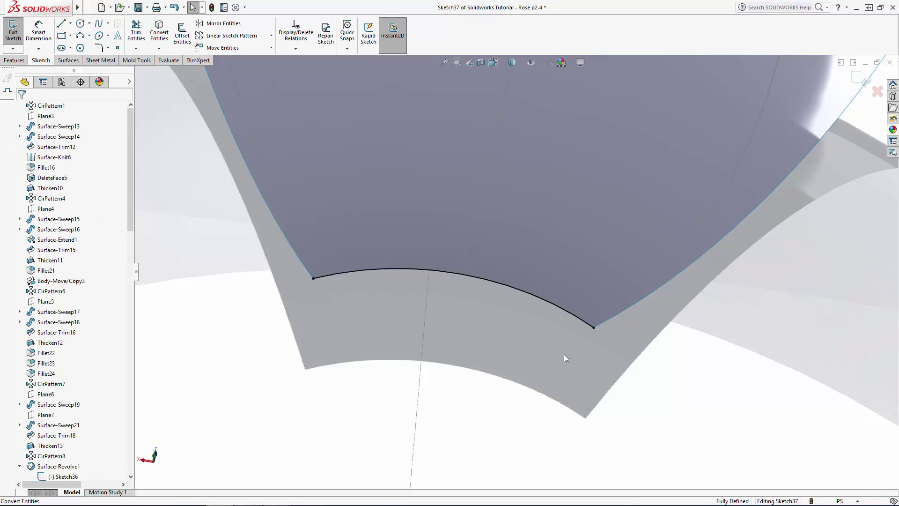
In the Top view, draw a vertical centerline outward from the midpoint of the converted arc
scroll(564, 354, up, 10)
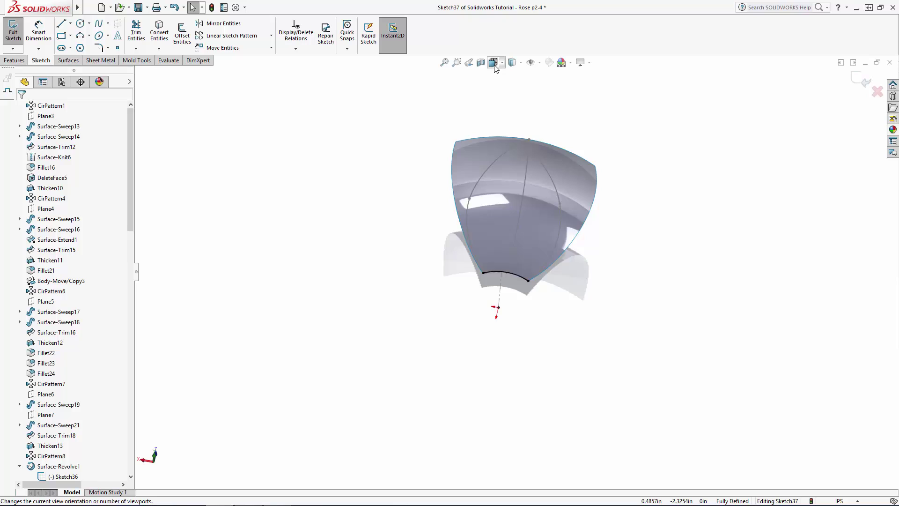
click(494, 62)
click(549, 123)
scroll(497, 189, down, 5)
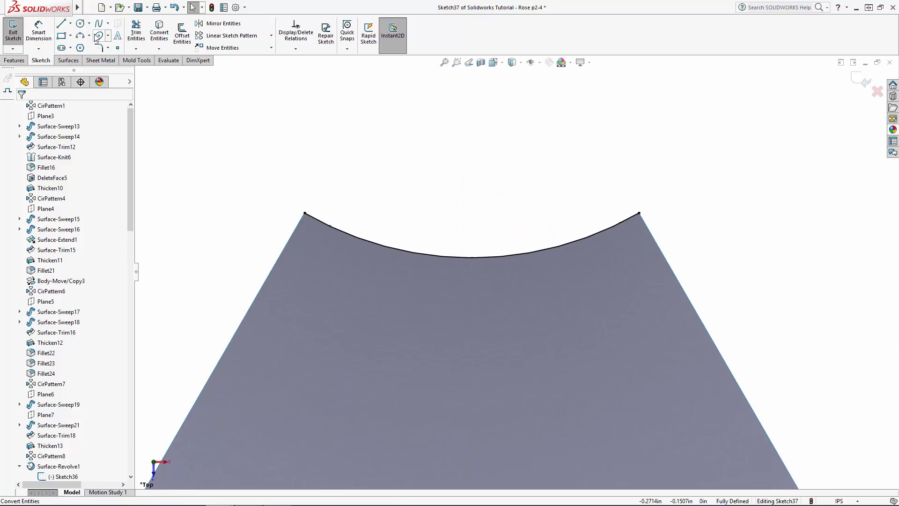
click(70, 24)
click(81, 33)
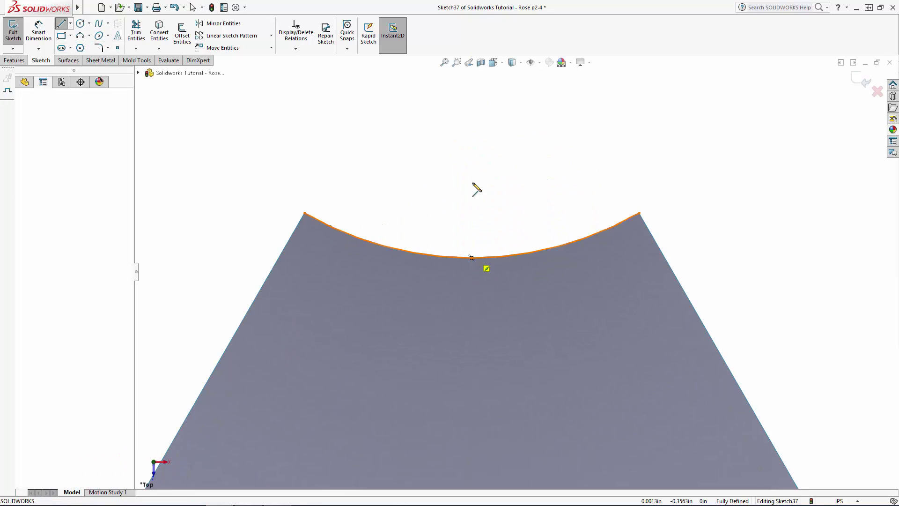
click(471, 257)
click(471, 139)
key(Escape)
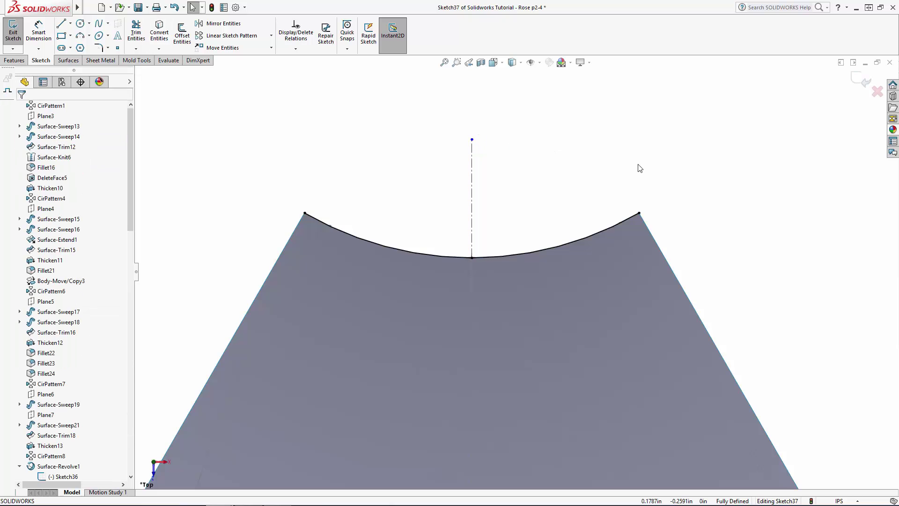
Draw a second vertical centerline starting where the spline's lower end meets the arc near its right corner
key(Return)
click(620, 224)
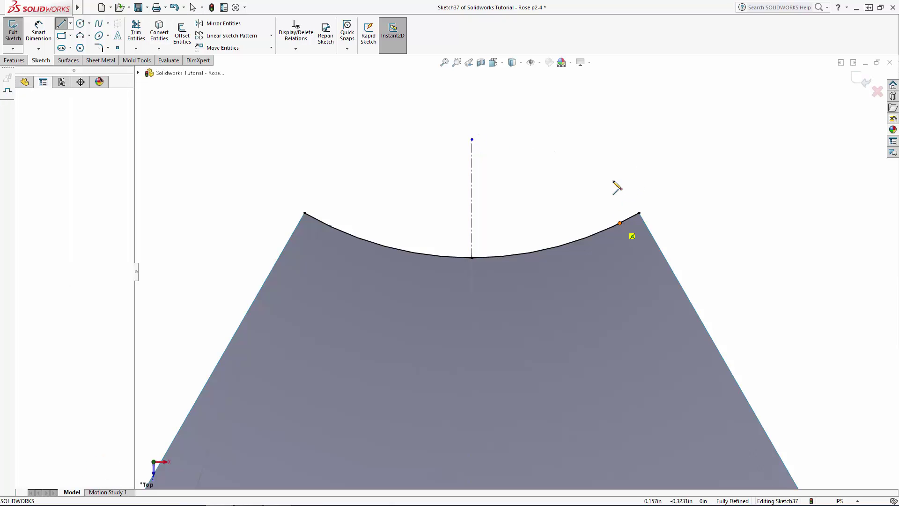
click(620, 139)
key(Escape)
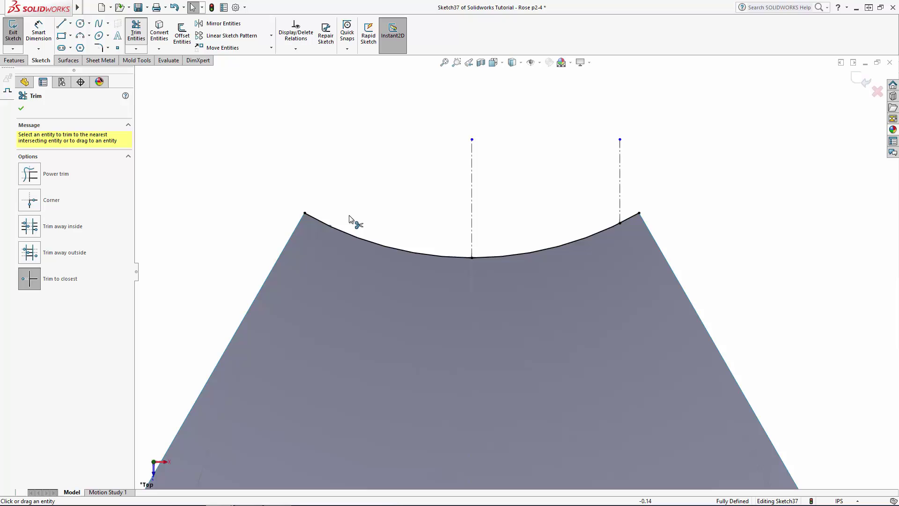
Trim the arc to the portion between the two centerlines and exit the sketch
click(356, 235)
click(486, 265)
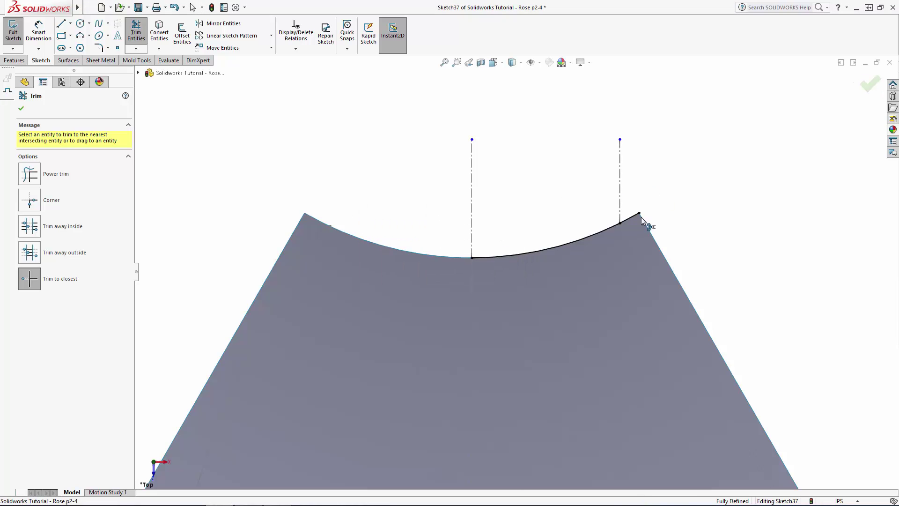
key(Escape)
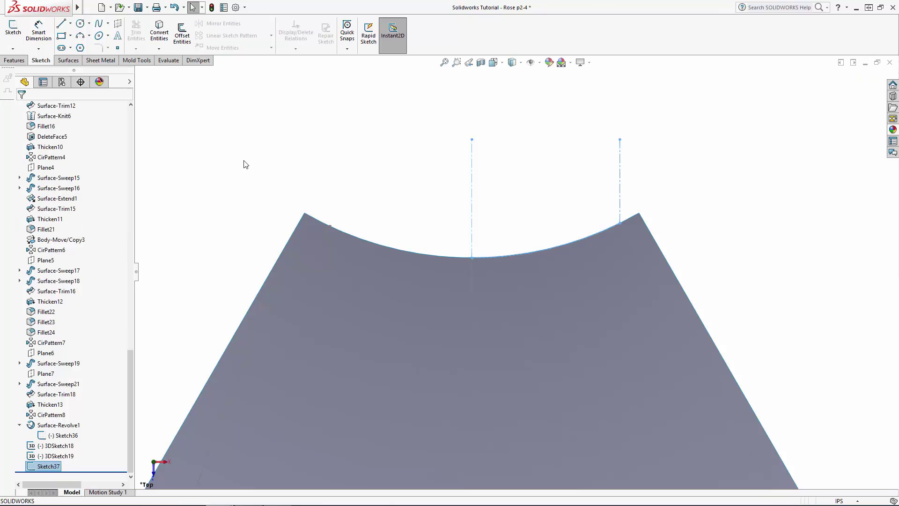
Start another sketch on the Top Plane and convert the revolved surface's lower curved edge into an arc
mouse_move(128, 363)
mouse_down()
mouse_move(132, 393)
mouse_move(131, 163)
mouse_up()
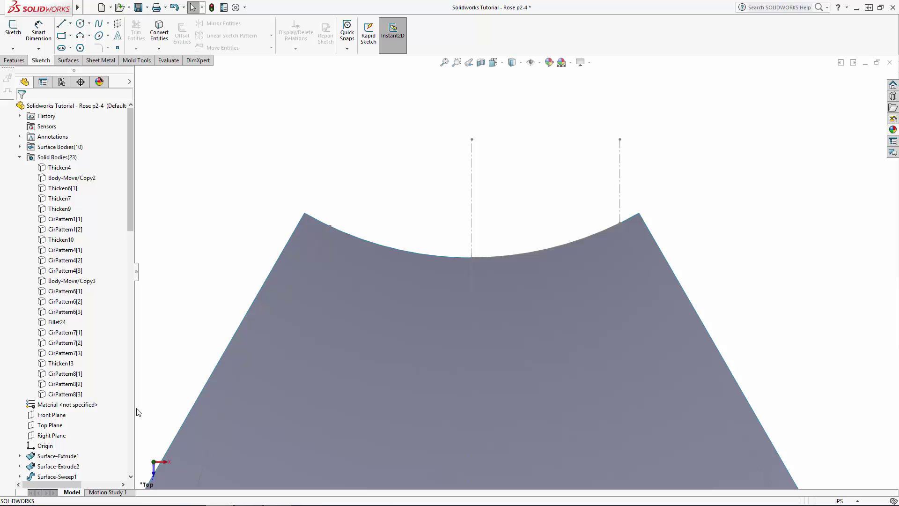
click(56, 426)
click(62, 413)
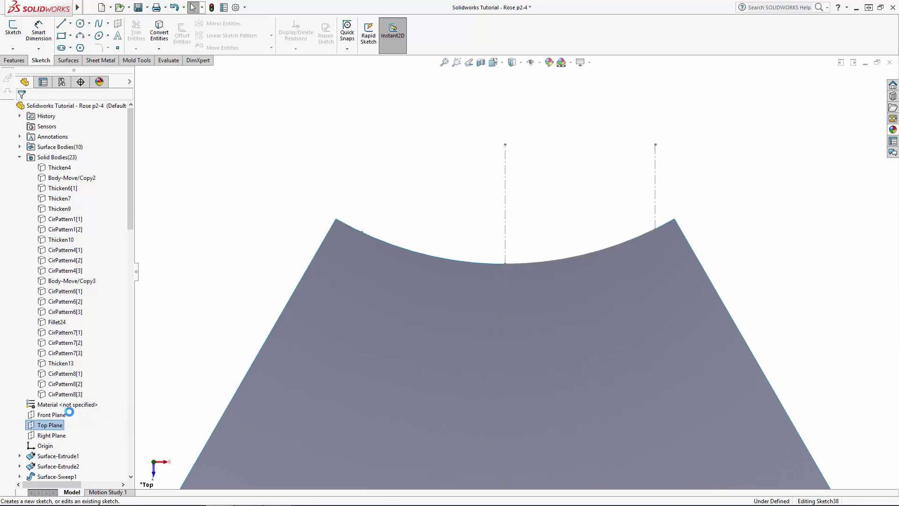
click(350, 229)
key(Return)
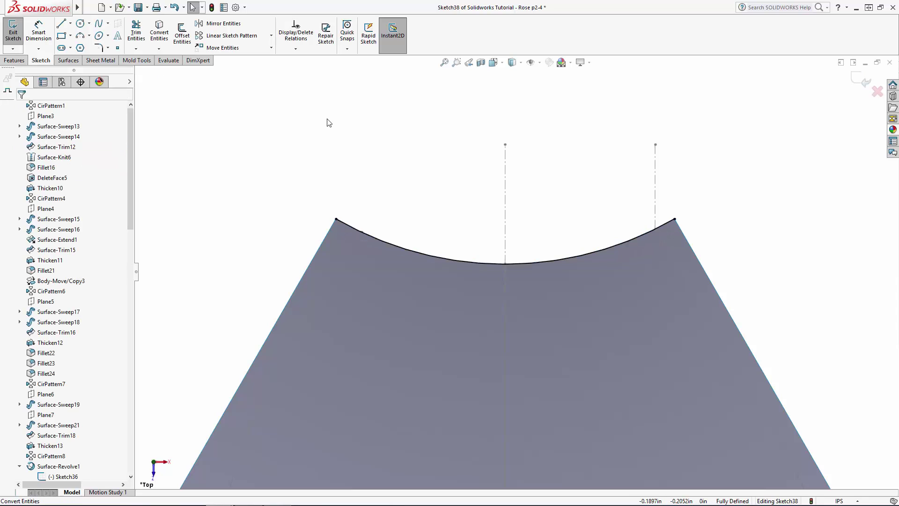
Draw vertical centerlines from the spline's endpoint near the arc's left corner and from the arc's midpoint
click(69, 23)
click(78, 47)
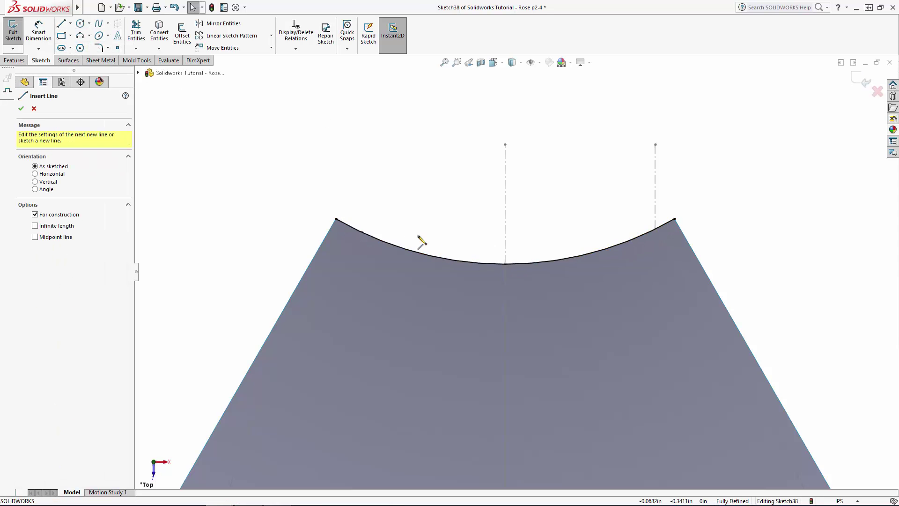
click(362, 231)
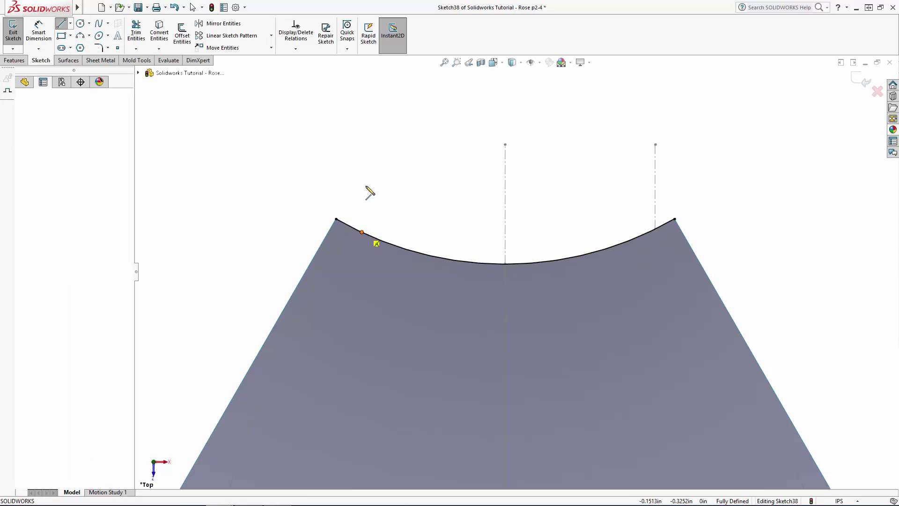
click(362, 138)
key(Escape)
key(Return)
click(506, 264)
click(505, 137)
key(Escape)
Trim the arc so only its left portion between the centerlines remains, and exit the sketch
click(137, 32)
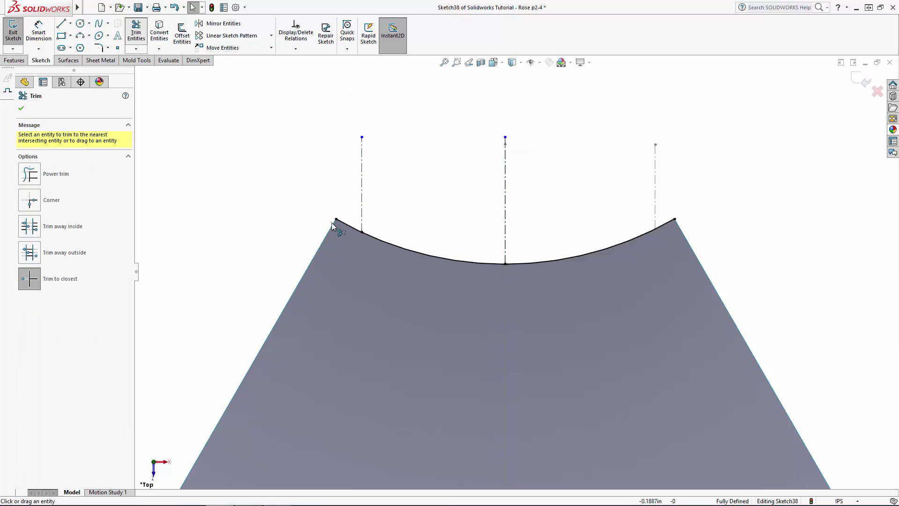
click(348, 224)
click(611, 246)
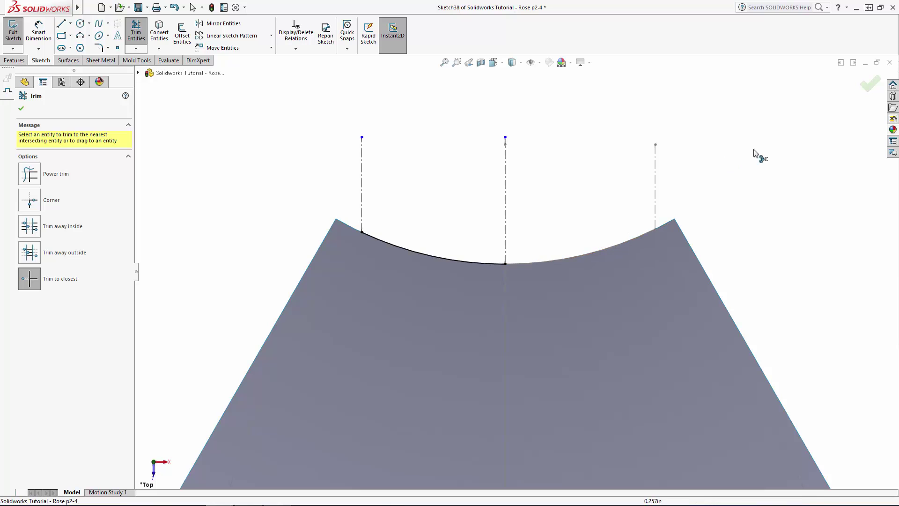
key(Escape)
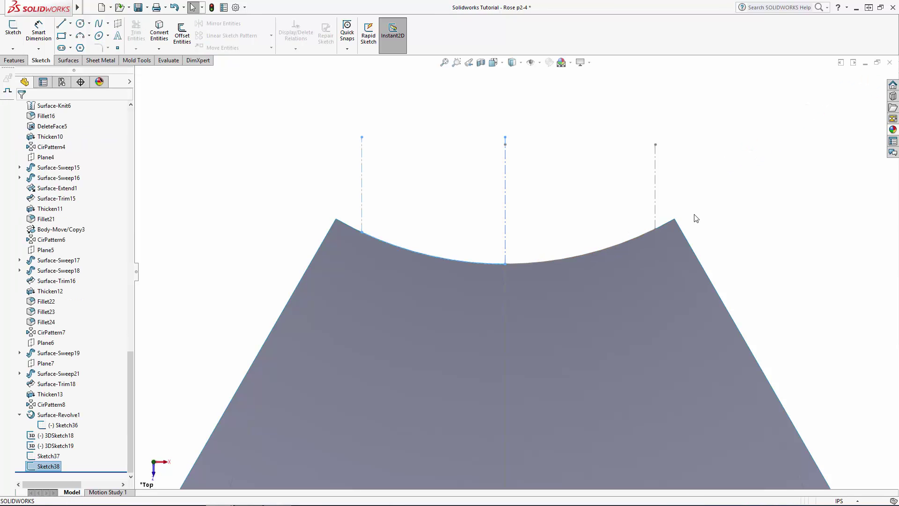
Hide the revolved surface so only the petal's outline curves are left in view
scroll(707, 227, up, 10)
mouse_move(582, 246)
middle_down()
mouse_move(577, 268)
mouse_move(505, 278)
mouse_move(564, 363)
mouse_move(585, 279)
middle_up()
click(635, 225)
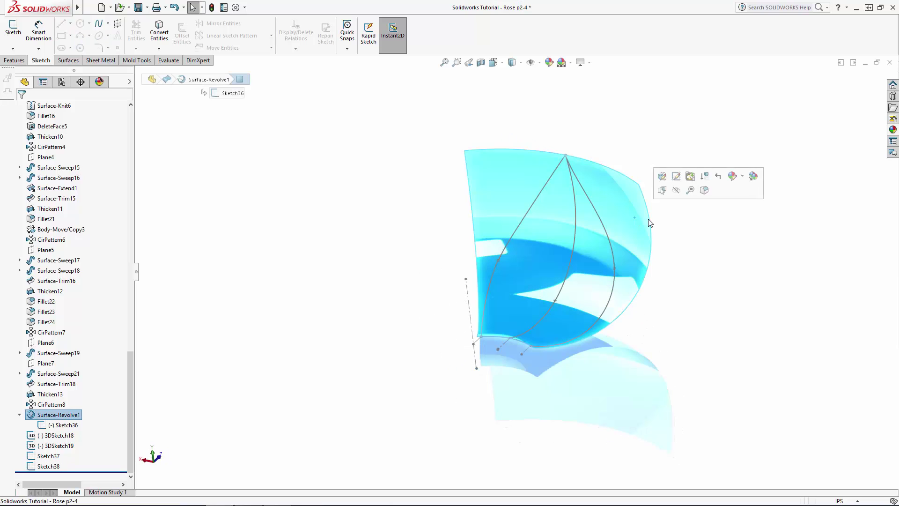
click(691, 177)
Create a Filled Surface for one petal half bounded by 3DSketch19, Sketch37 and the central curve of Sketch36
scroll(584, 295, down, 3)
scroll(570, 290, down, 1)
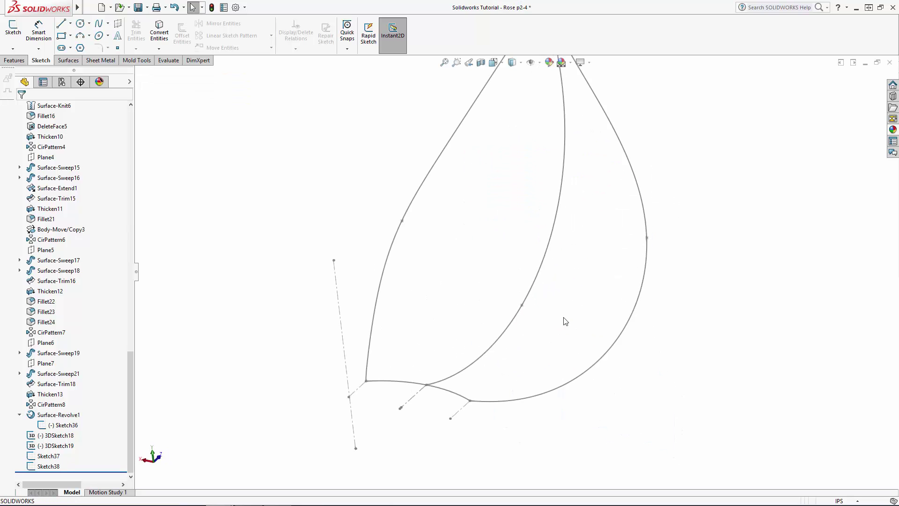
scroll(563, 317, up, 2)
scroll(578, 197, down, 1)
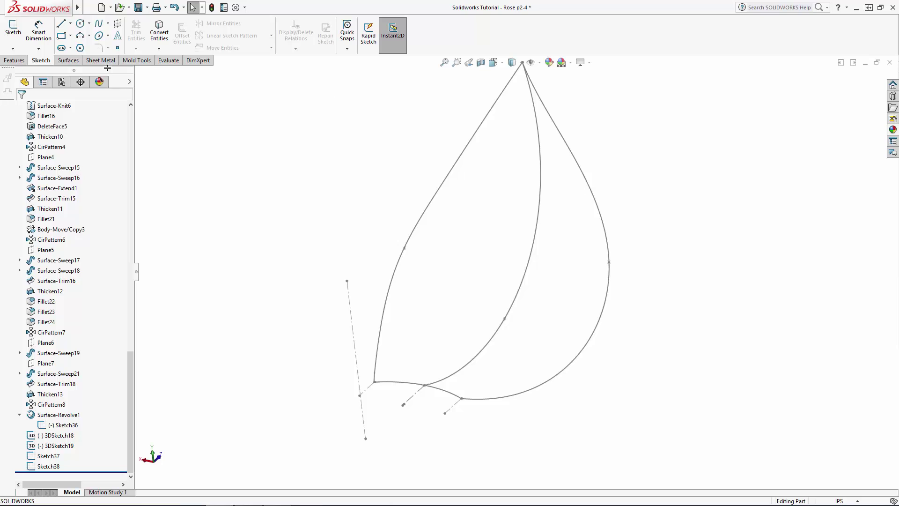
click(69, 60)
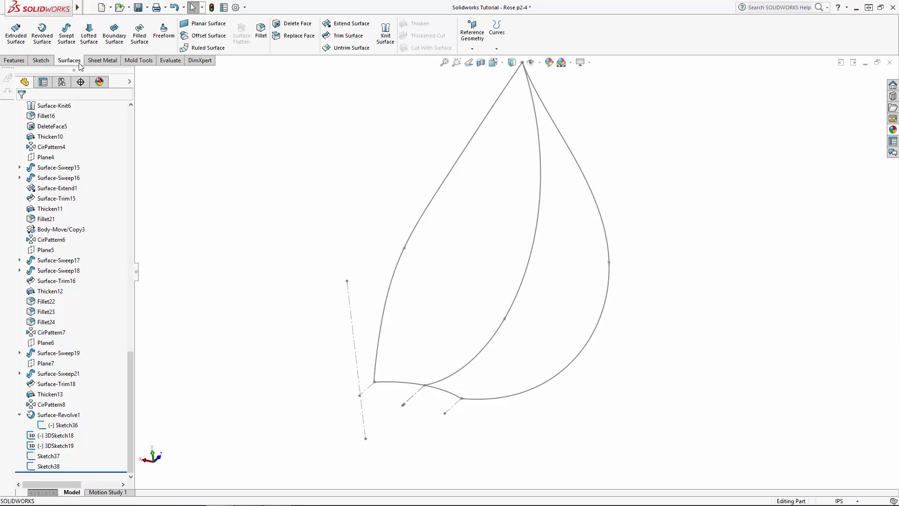
click(141, 37)
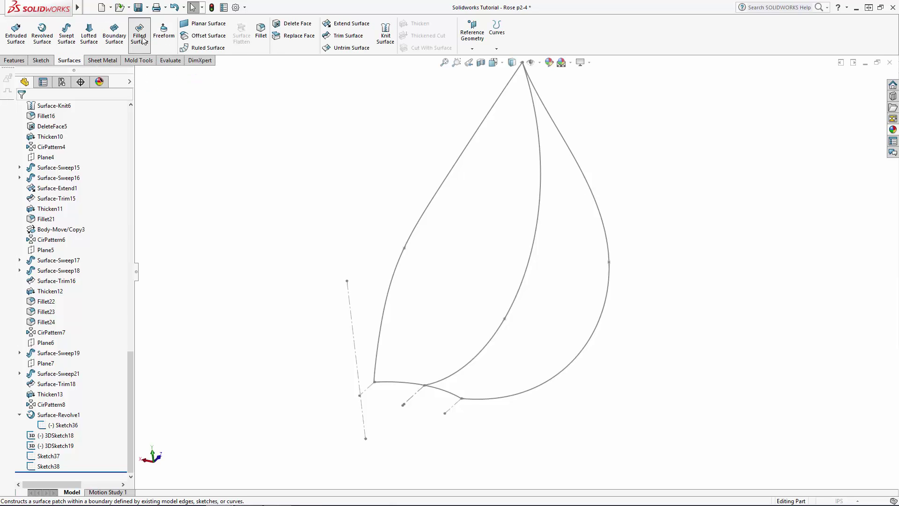
click(463, 157)
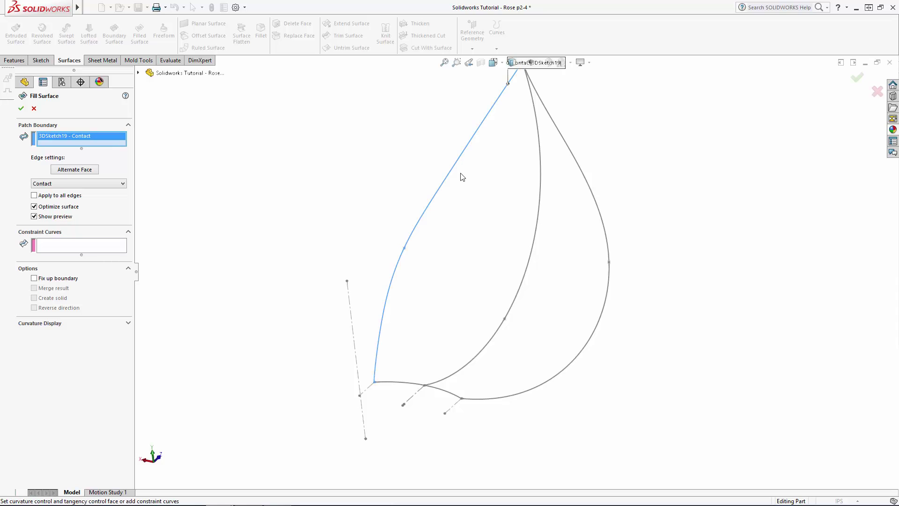
click(407, 385)
click(437, 381)
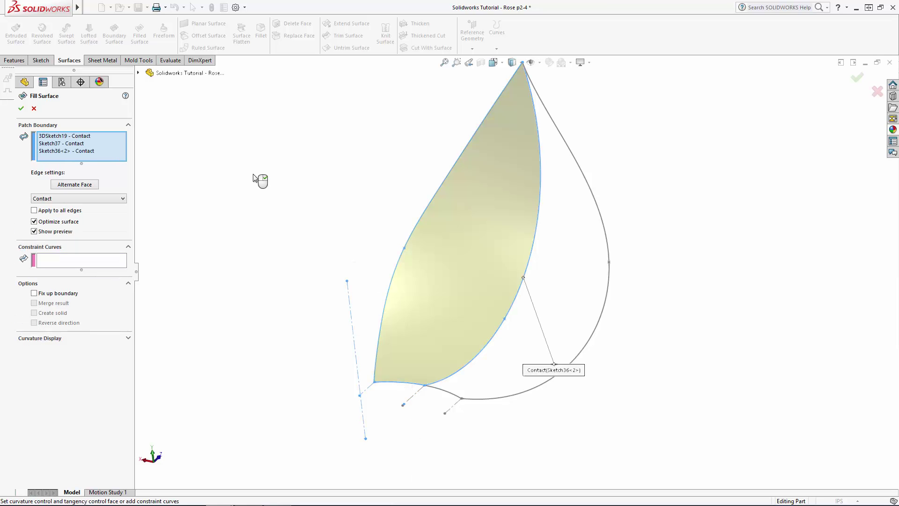
click(21, 108)
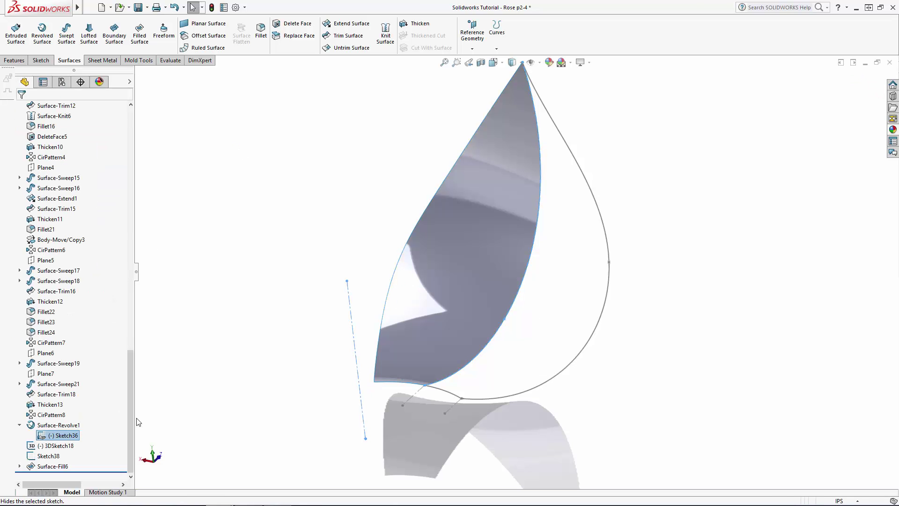
Hide Sketch36, the profile sketch of the revolved surface
click(57, 445)
click(55, 456)
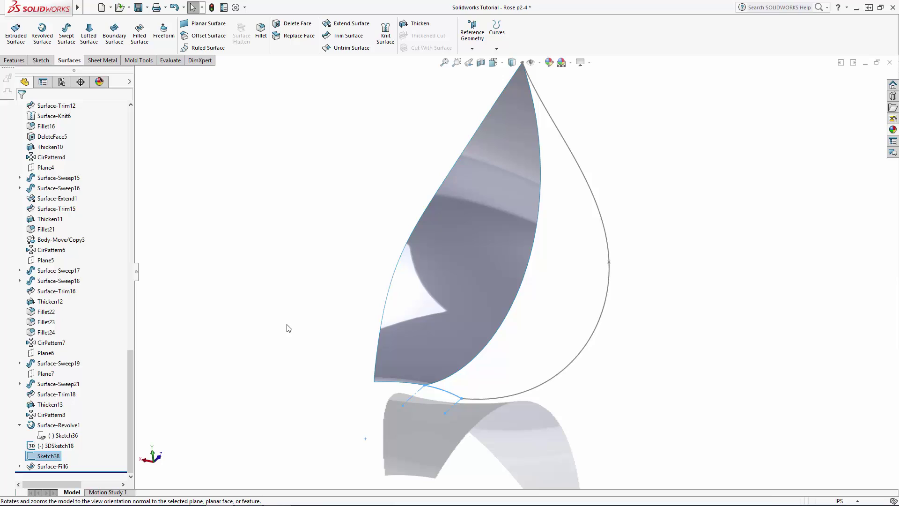
click(291, 324)
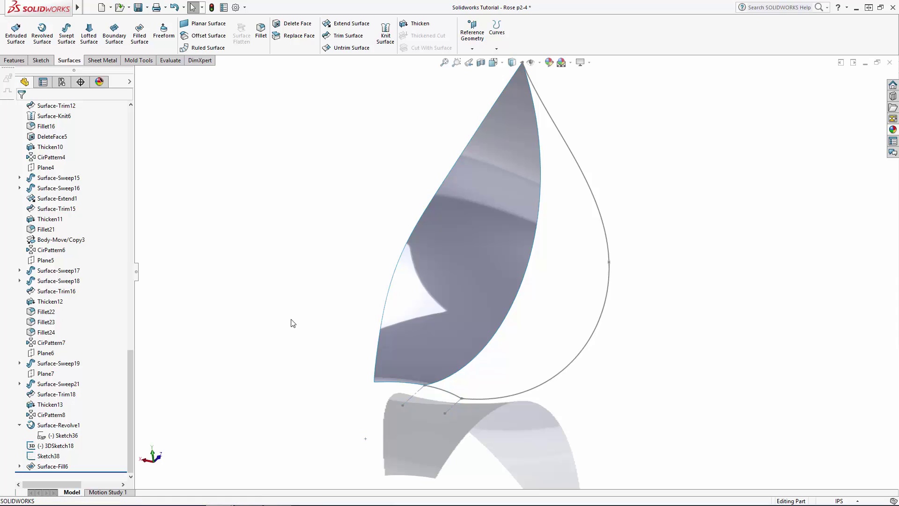
Fill the other petal half using the first surface's central edge, 3DSketch18 and Sketch38, with Merge result enabled
click(149, 37)
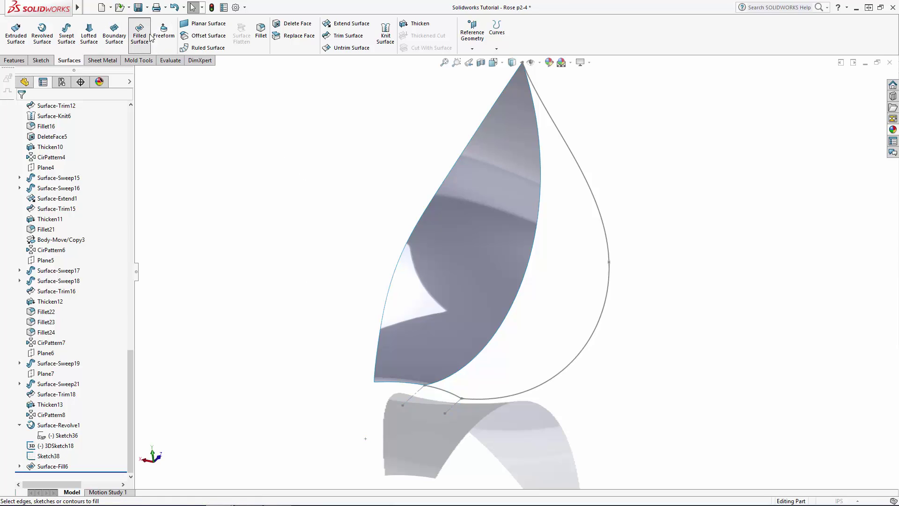
click(540, 142)
click(559, 136)
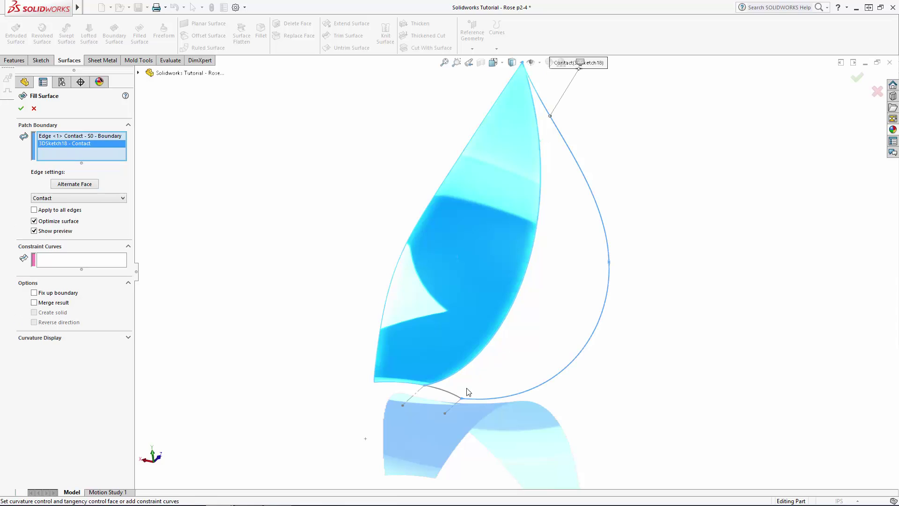
click(455, 397)
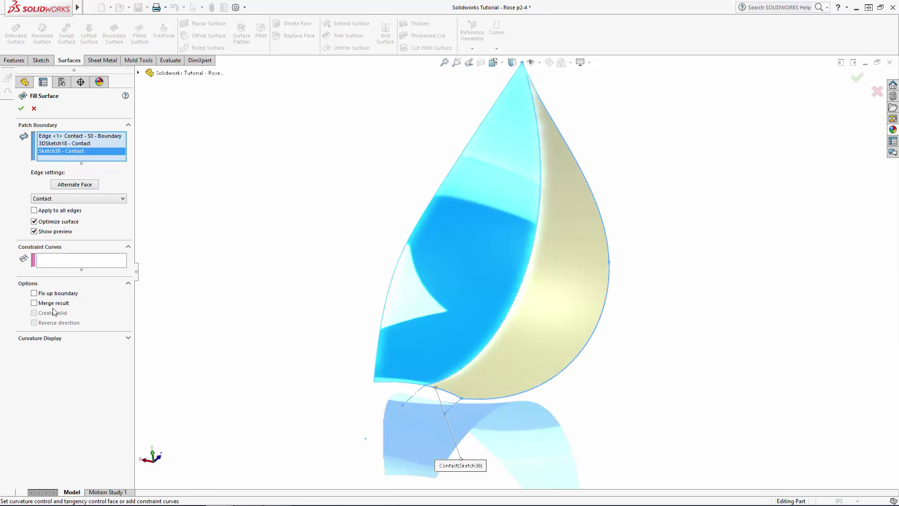
click(21, 112)
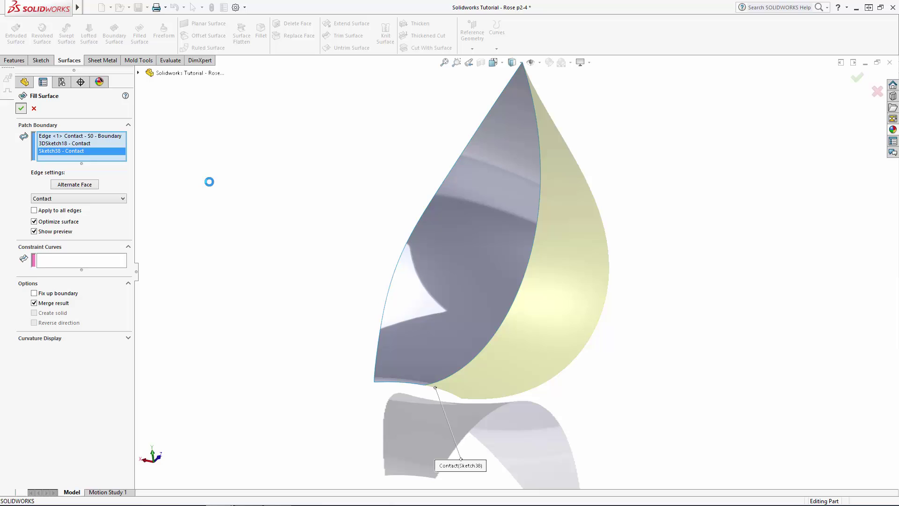
Thicken the merged petal surface by 0.0050 in on both sides, without merging the result
scroll(301, 263, up, 2)
middle_drag(301, 263, 529, 169)
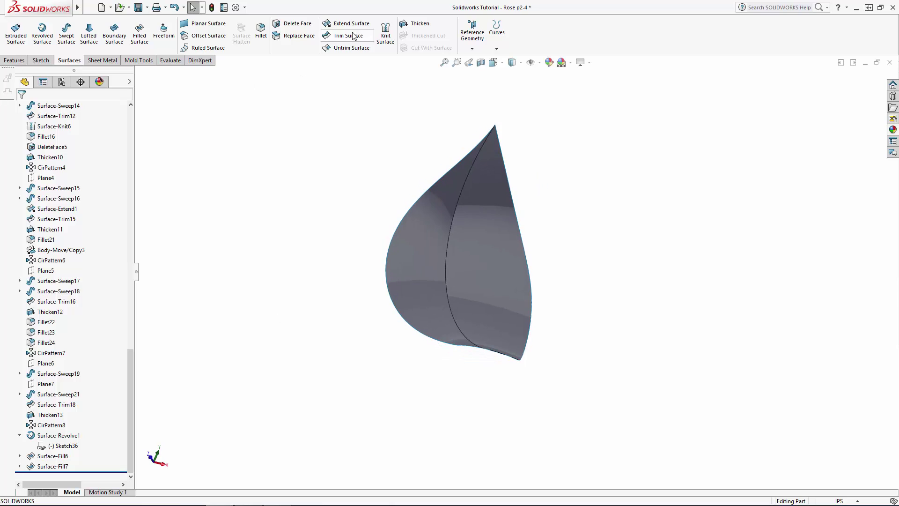
click(403, 24)
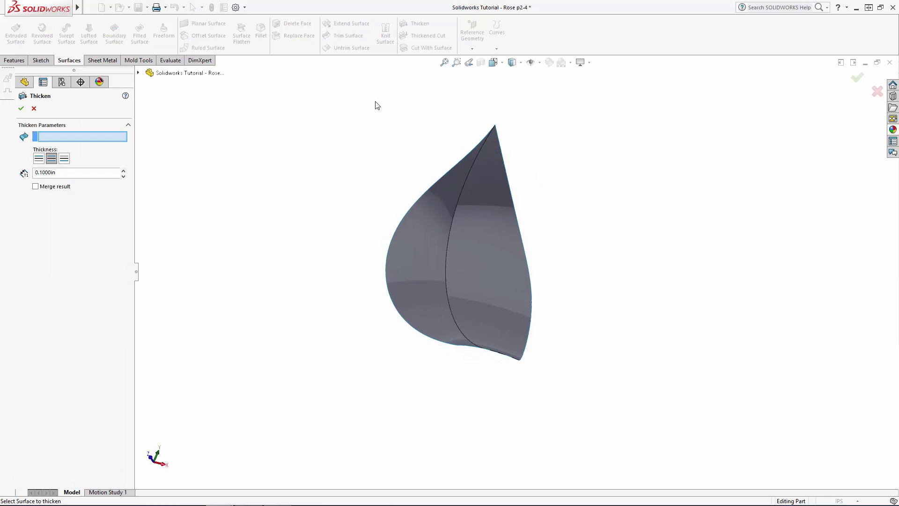
click(416, 229)
middle_drag(341, 205, 101, 244)
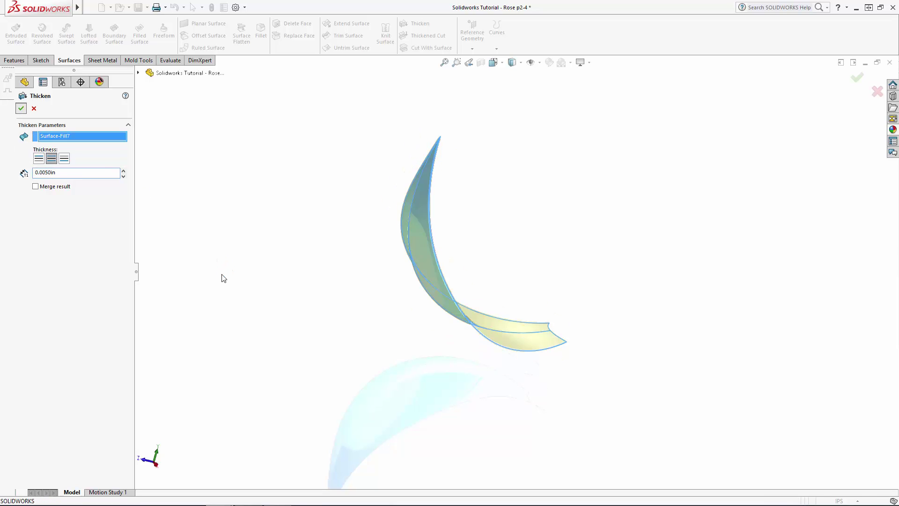
key(Return)
Circular-pattern the thickened petal body about Axis1 with 5 equally spaced instances over 360 degrees
mouse_move(311, 321)
middle_down()
mouse_move(335, 205)
mouse_move(320, 332)
middle_up()
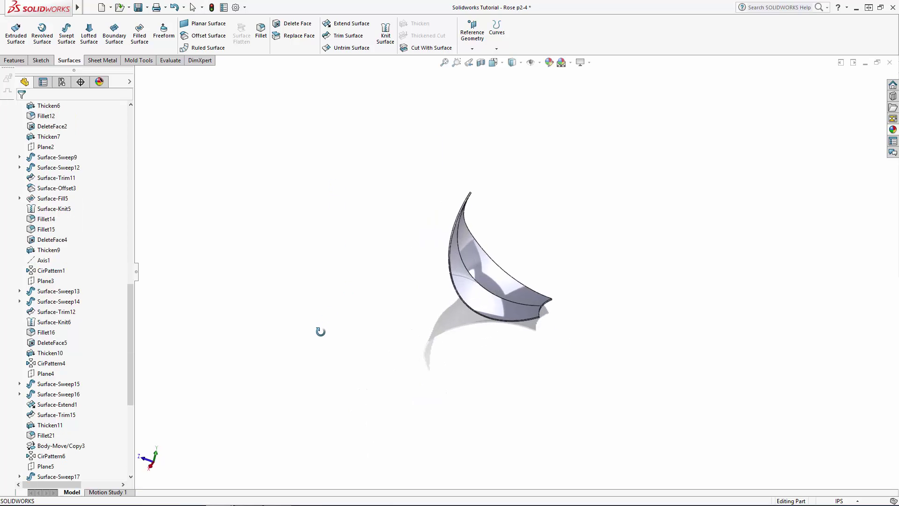
click(44, 261)
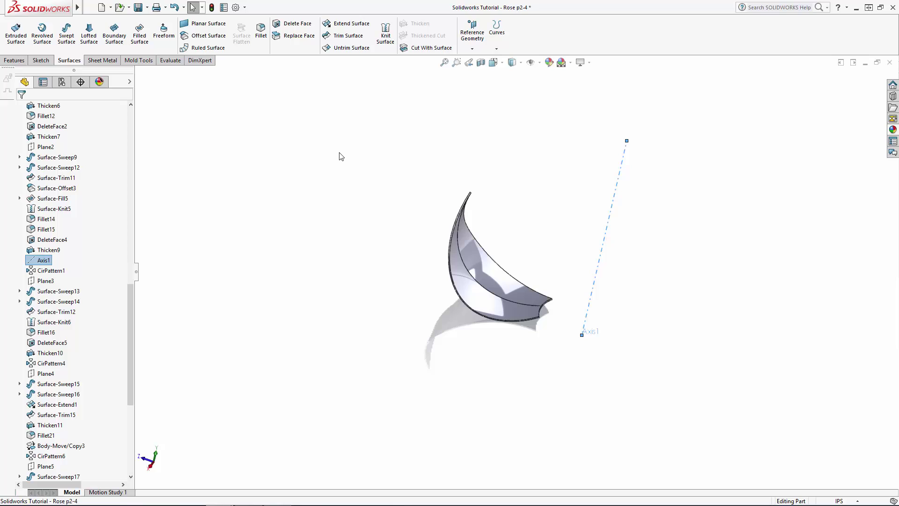
click(15, 60)
click(283, 49)
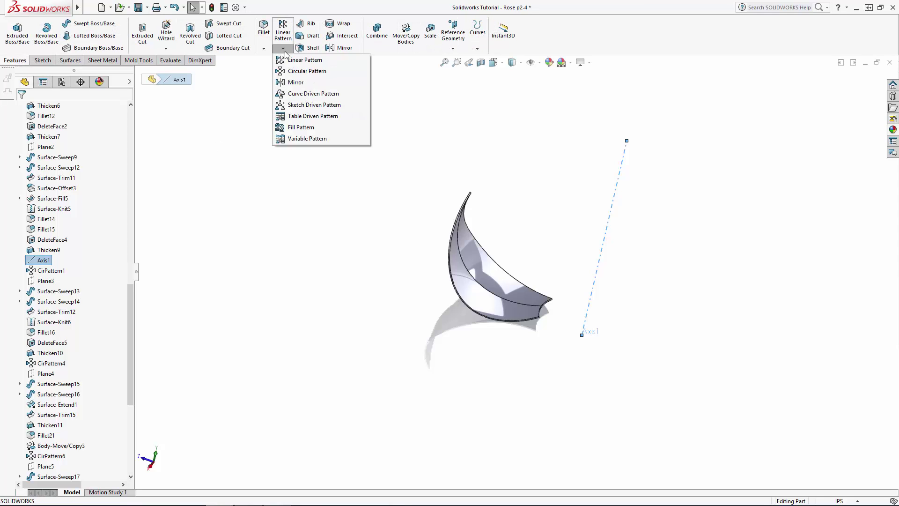
click(300, 72)
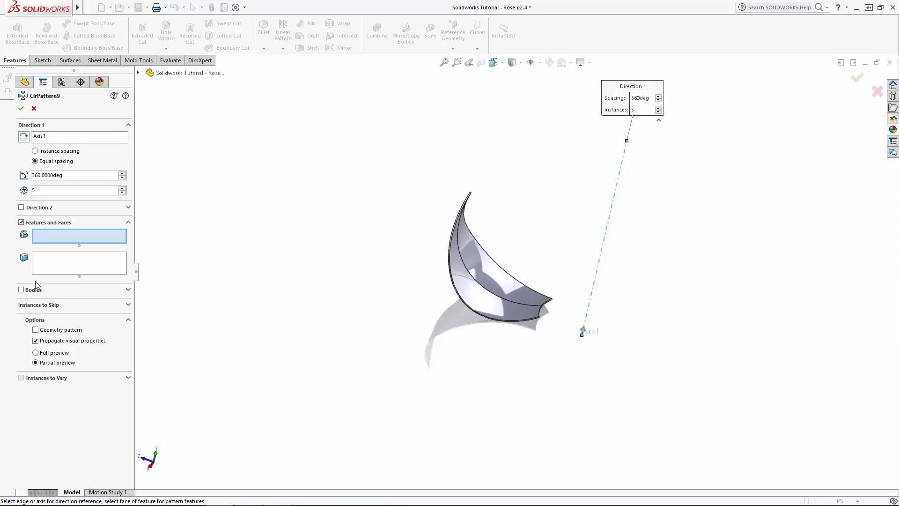
click(22, 289)
click(473, 285)
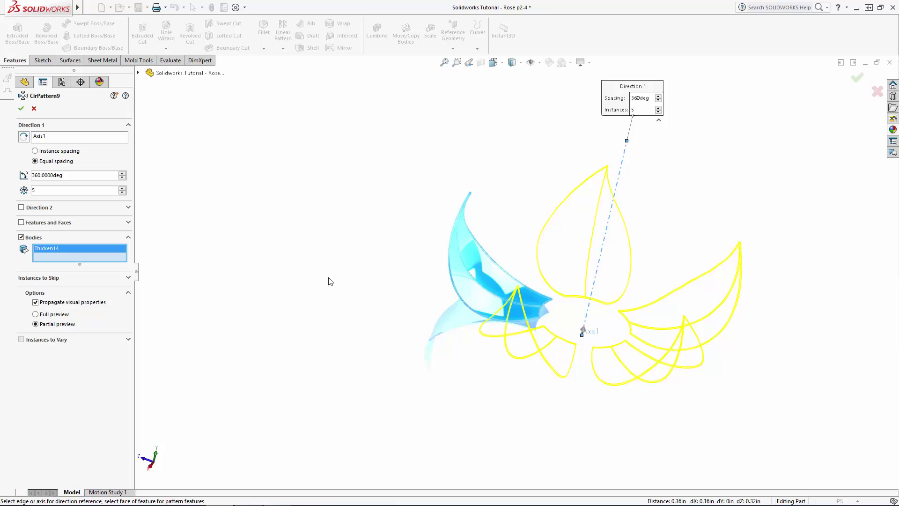
middle_drag(316, 285, 300, 298)
click(853, 81)
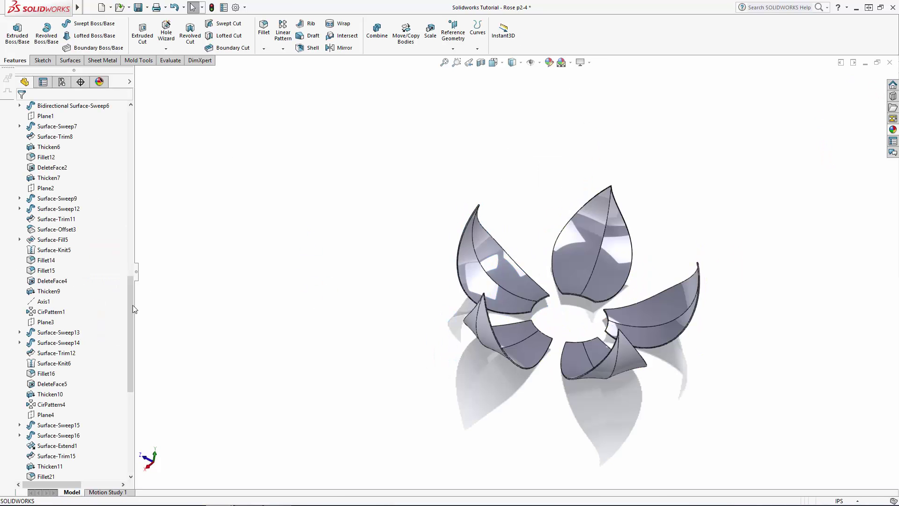
Show all the hidden solid bodies, from Thicken4 through CirPattern8[3]
scroll(120, 209, up, 4)
scroll(121, 208, up, 10)
click(57, 167)
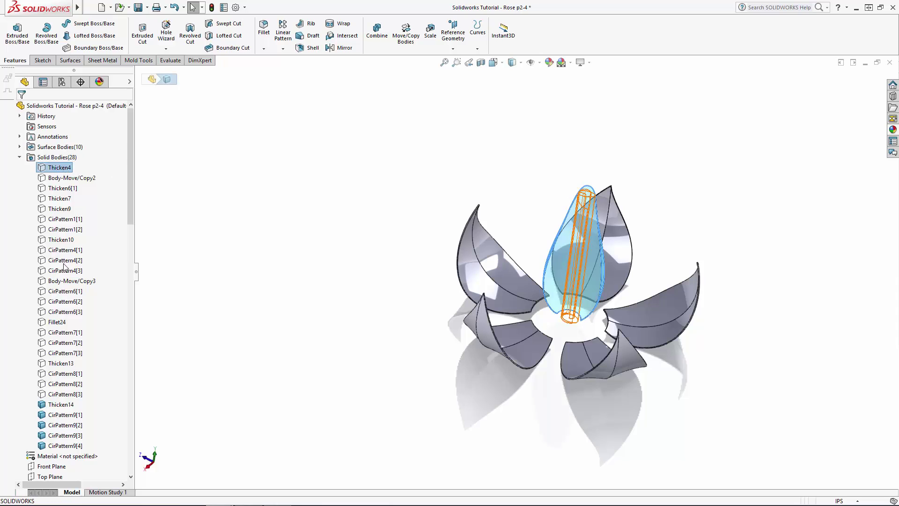
click(66, 395)
shift+click(64, 395)
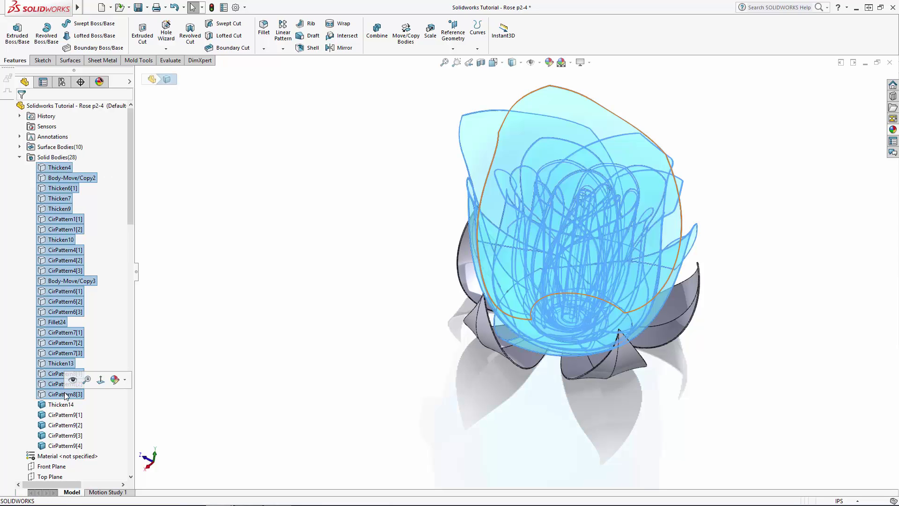
click(71, 380)
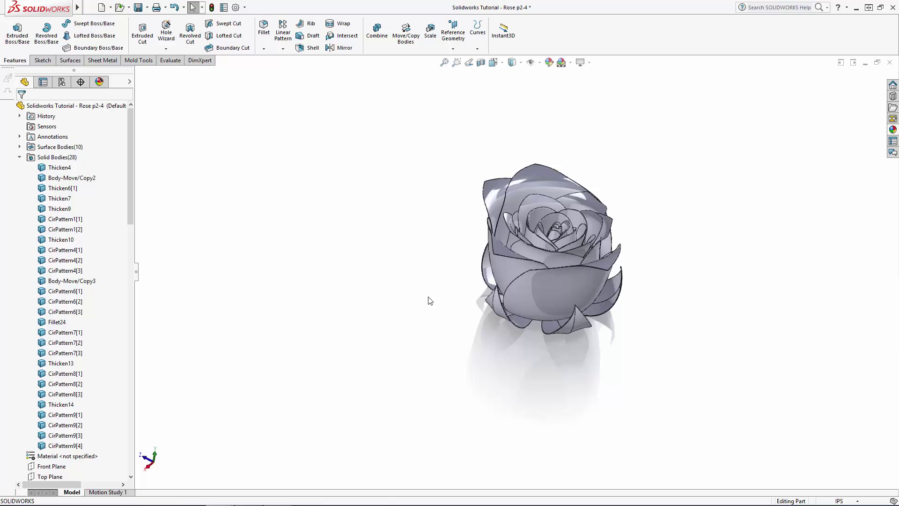
middle_drag(427, 301, 617, 350)
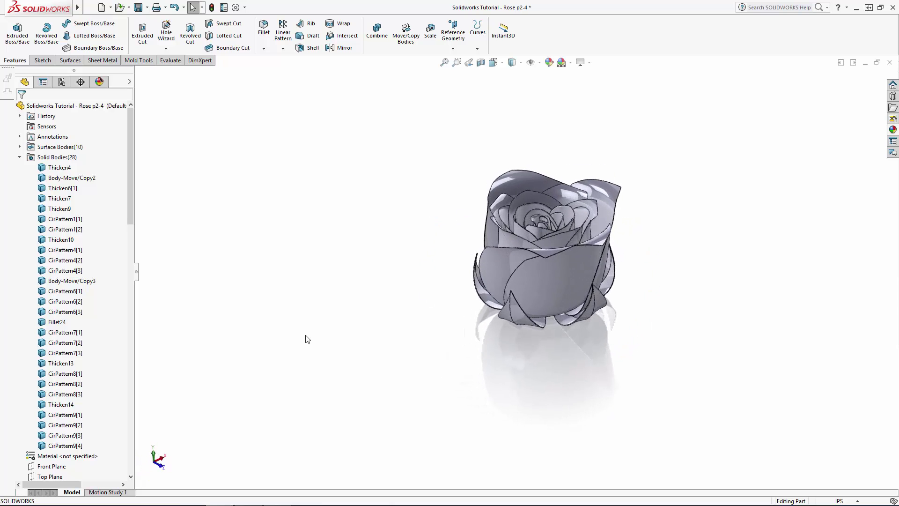
scroll(337, 340, up, 3)
Create a reference plane offset 0.625 in from the Top Plane, flipped to lie below it
click(19, 157)
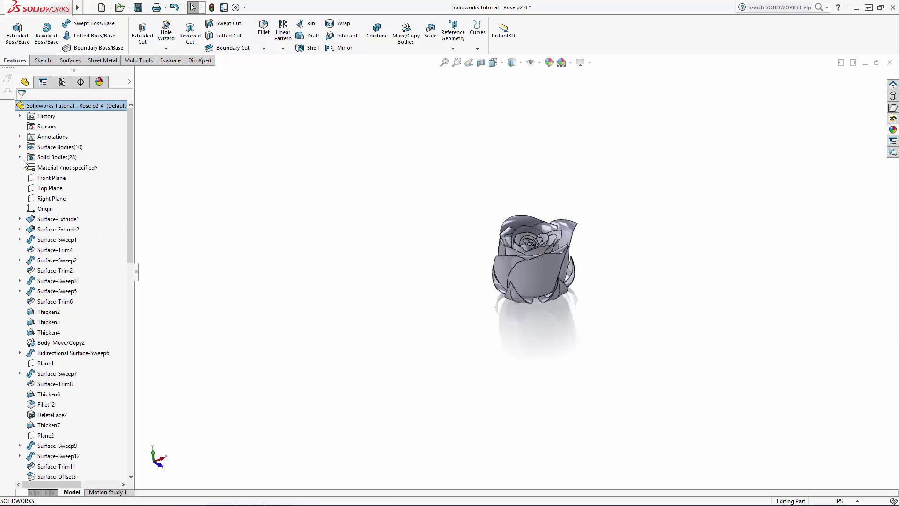
click(51, 178)
middle_drag(356, 317, 314, 182)
click(51, 187)
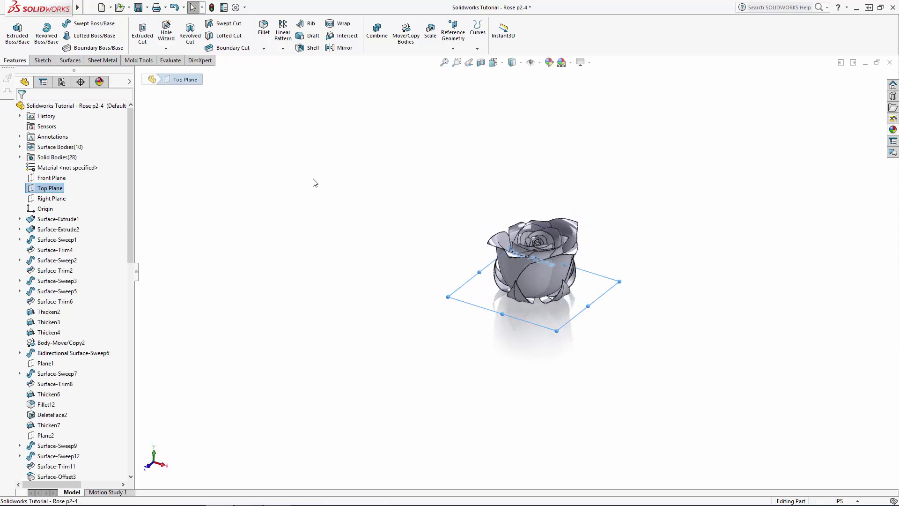
click(453, 49)
click(460, 61)
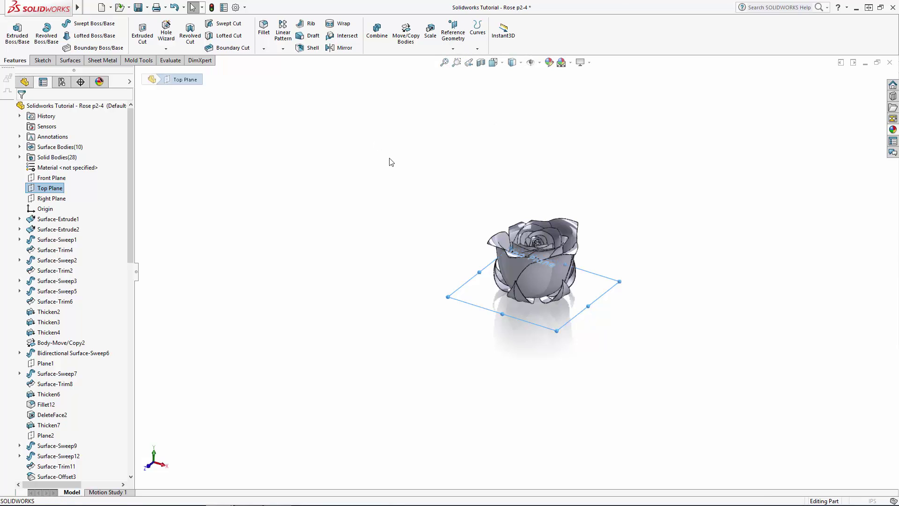
click(34, 239)
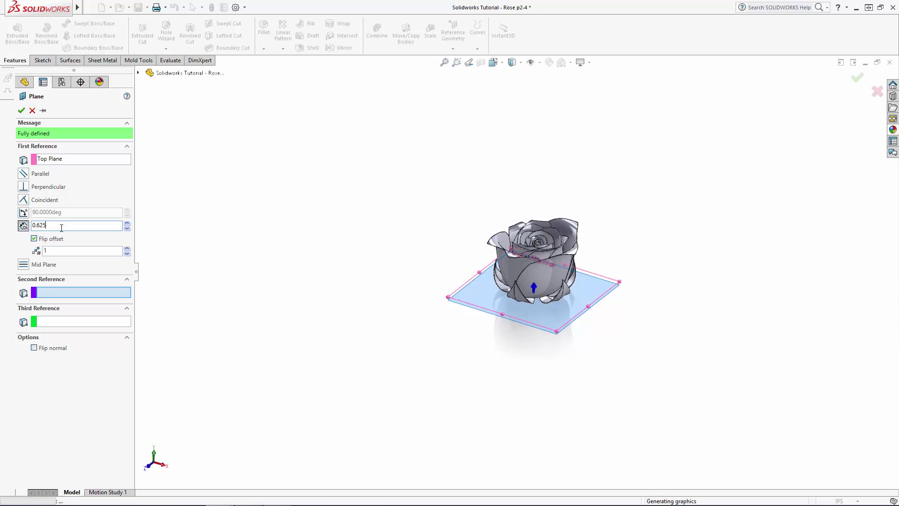
key(Return)
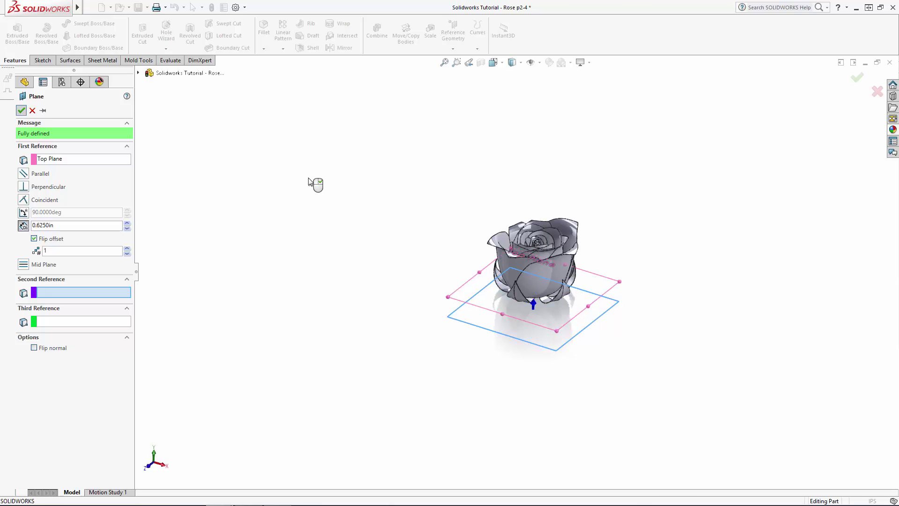
Start a sketch on the new offset plane and view it face-on
click(480, 316)
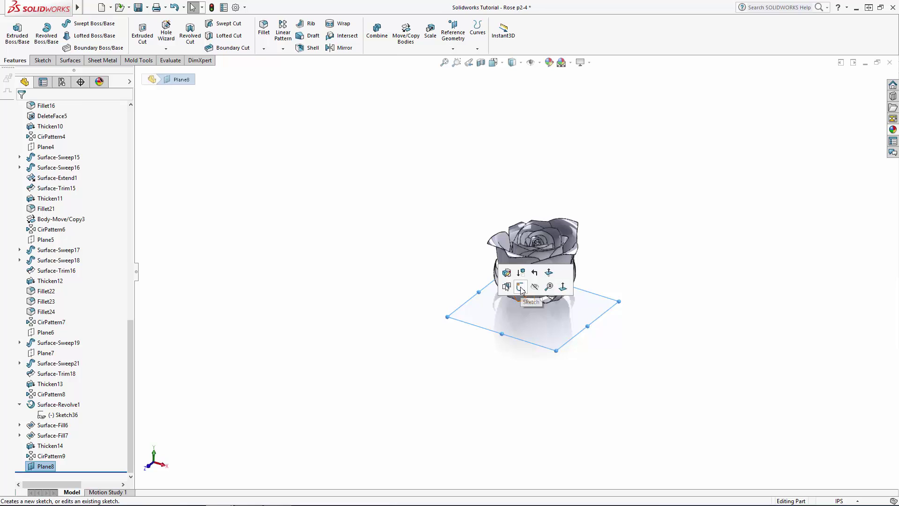
click(521, 286)
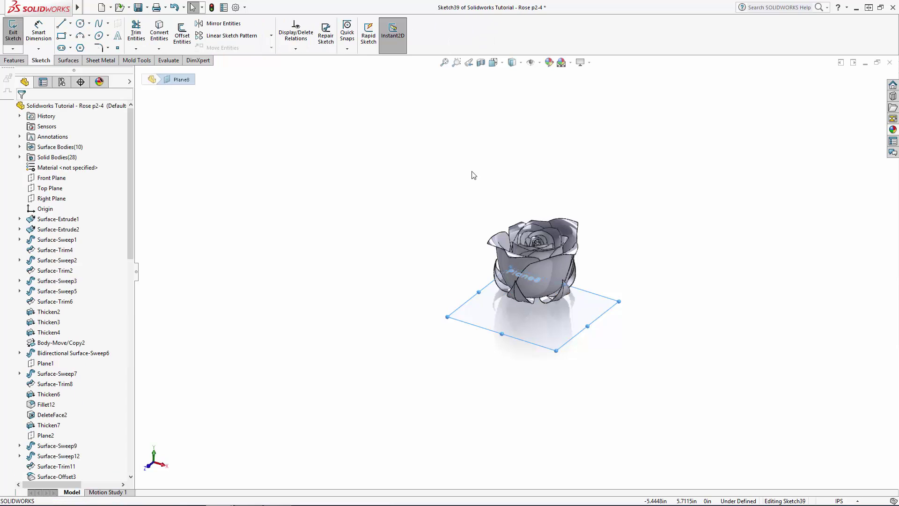
click(494, 63)
click(546, 115)
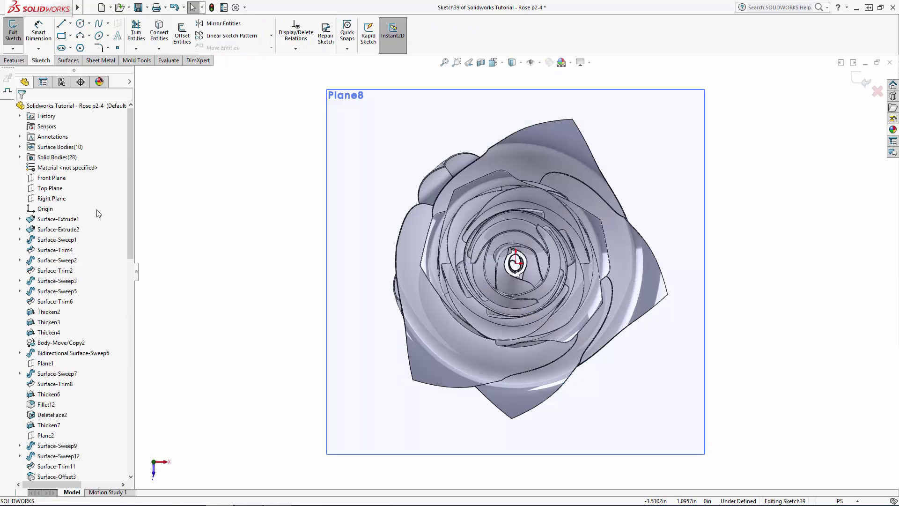
Hide all the solid bodies, from Thicken4 through CirPattern9[4]
click(20, 157)
click(60, 167)
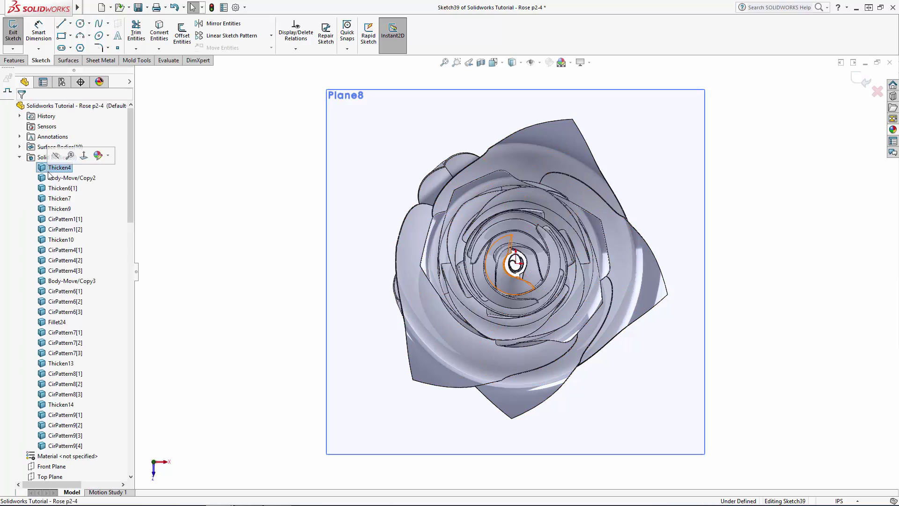
shift+click(59, 444)
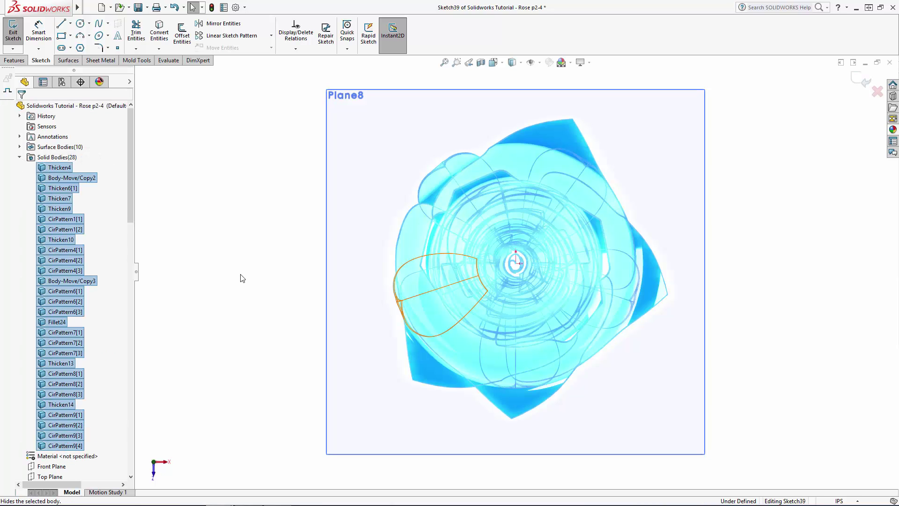
key(Tab)
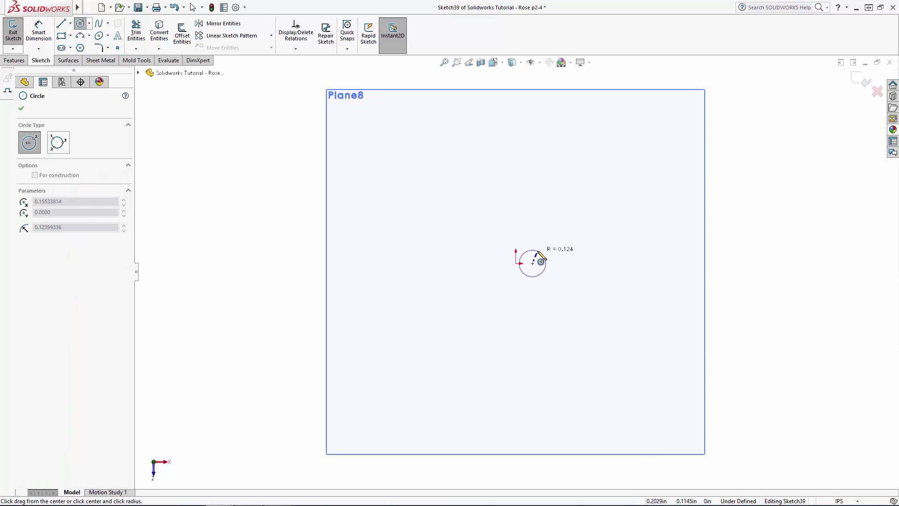
Sketch a circle beside the origin and dimension its diameter to 0.25 in
click(541, 257)
key(Escape)
click(38, 33)
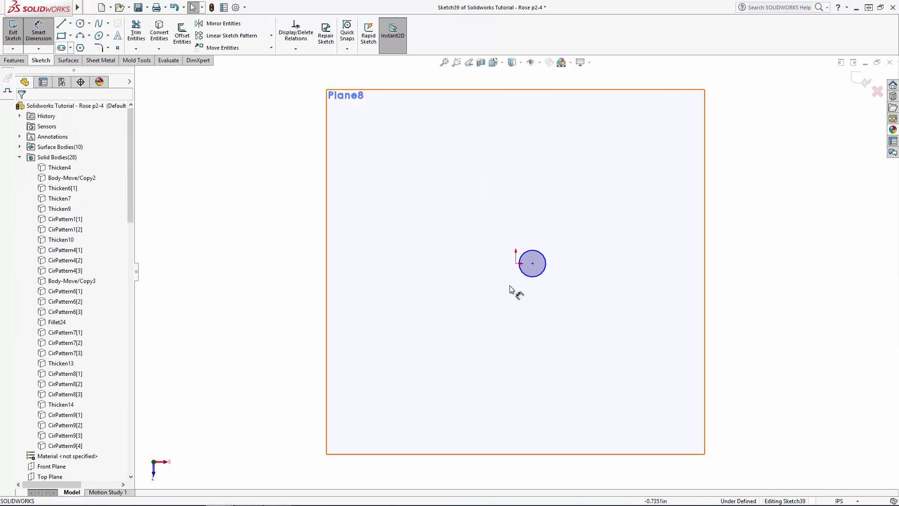
click(541, 274)
click(477, 309)
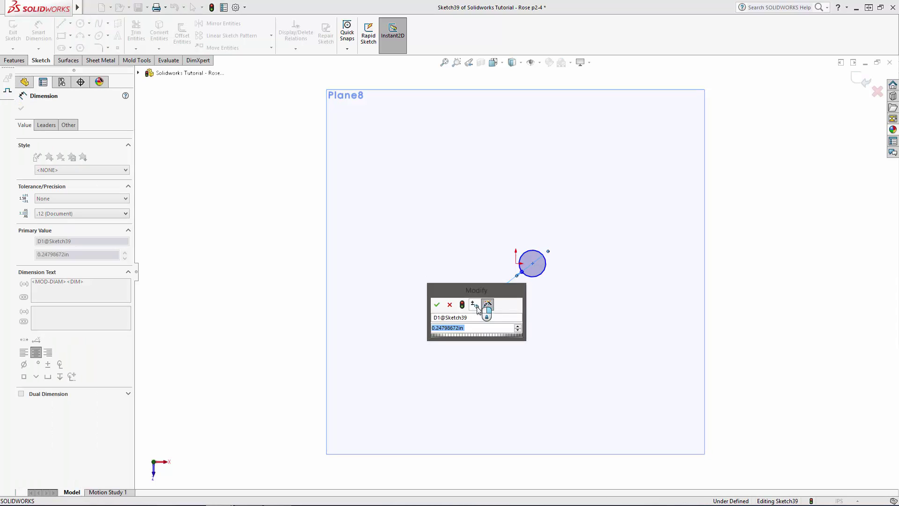
key(Return)
click(477, 308)
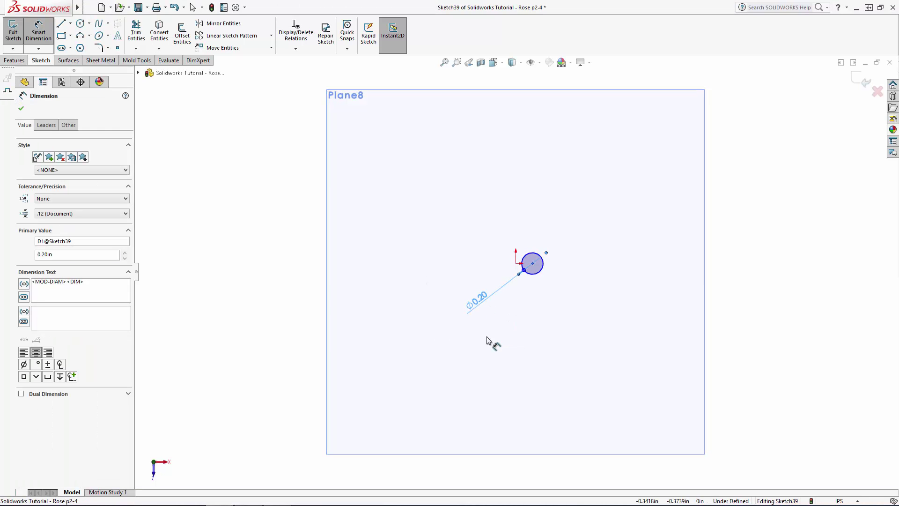
text(0.25)
key(Return)
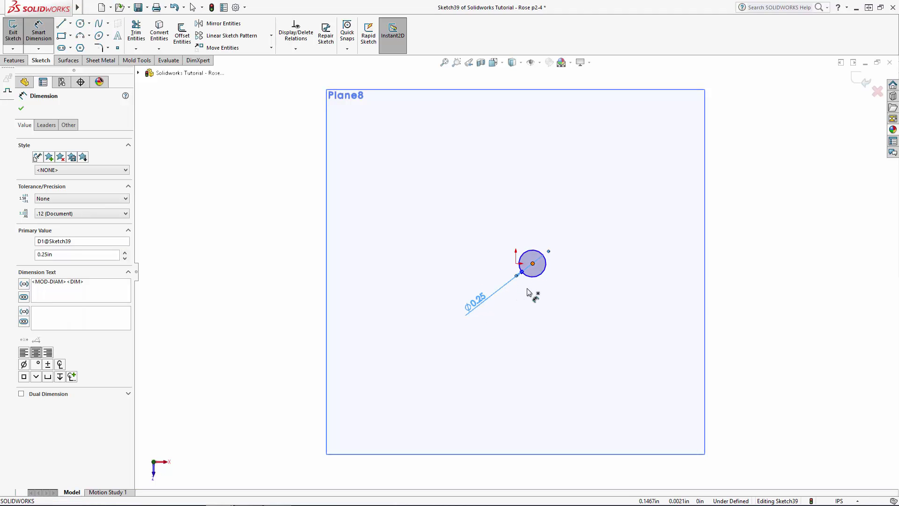
Dimension the horizontal distance between the circle's center and the origin to 0.03 in
click(533, 263)
click(516, 264)
click(466, 196)
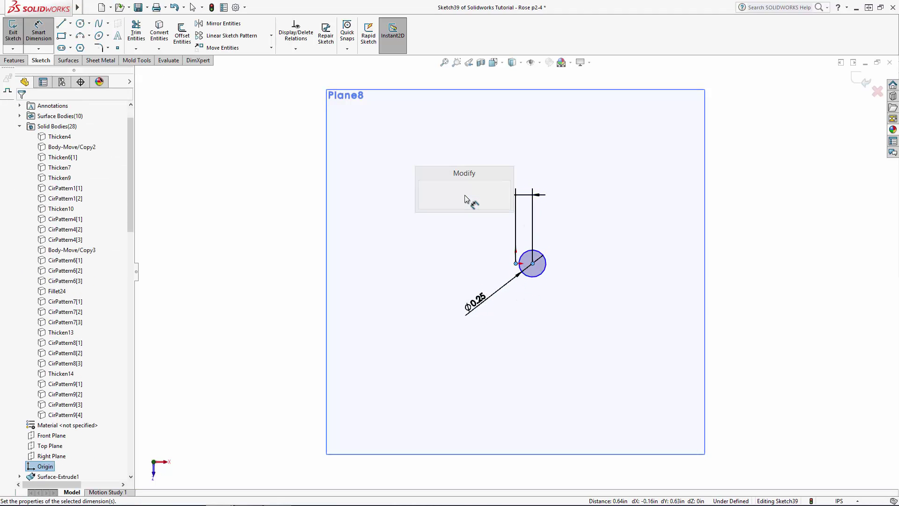
text(0.03)
key(Return)
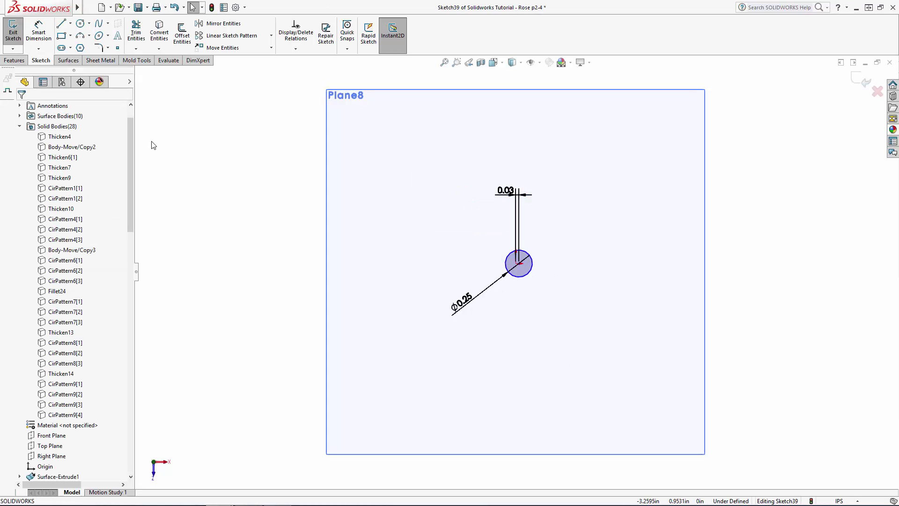
Add a Horizontal relation between the circle's center and the origin, and exit the sketch
scroll(521, 283, down, 7)
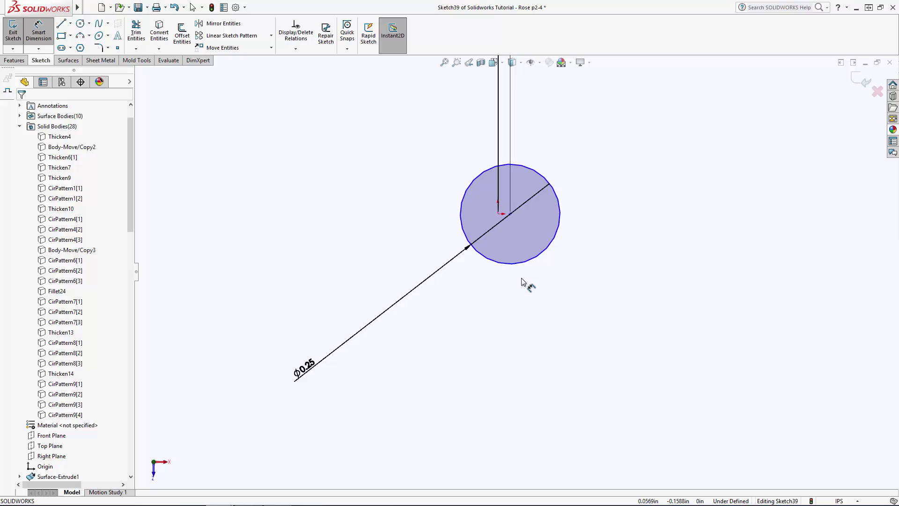
key(Escape)
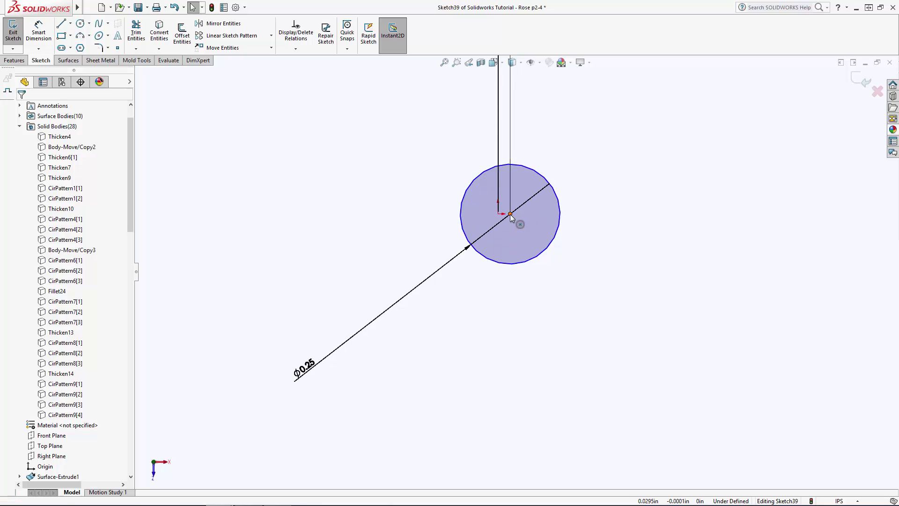
click(509, 214)
ctrl+click(498, 214)
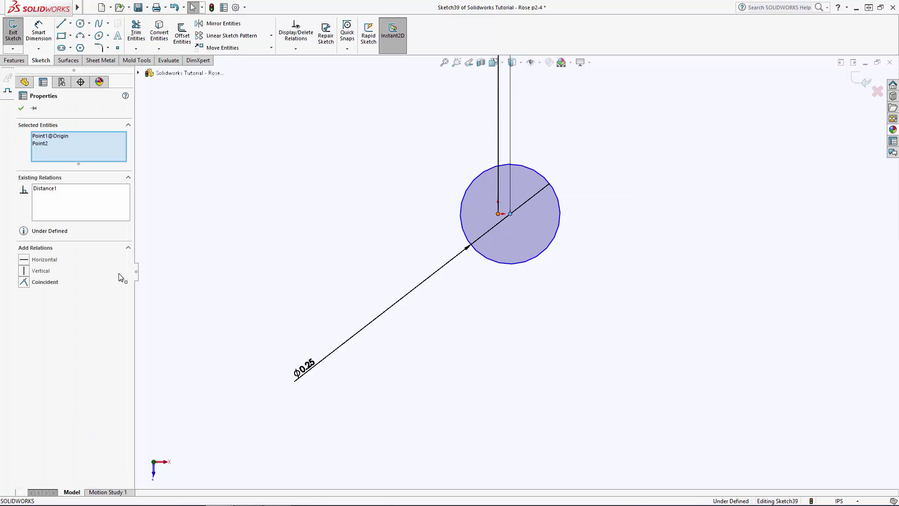
click(26, 264)
click(365, 220)
scroll(529, 275, up, 10)
mouse_move(536, 277)
middle_down()
mouse_move(529, 214)
mouse_move(544, 177)
middle_up()
double_click(802, 158)
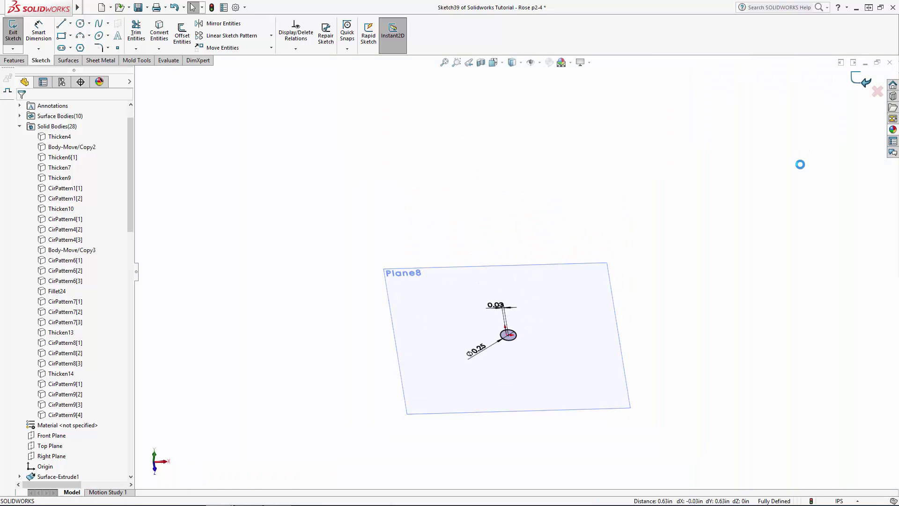
Start a new sketch on the Front Plane and view it face-on
drag(131, 404, 125, 170)
scroll(118, 325, down, 4)
scroll(52, 135, up, 4)
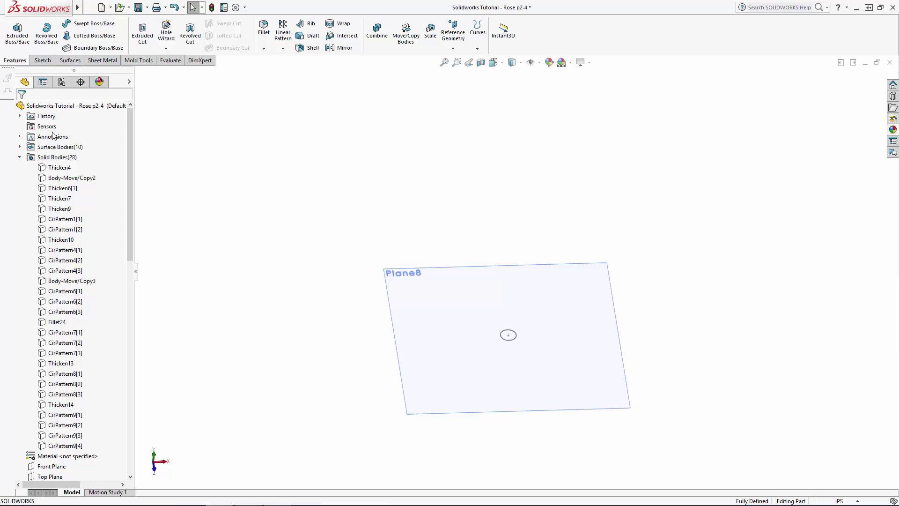
double_click(64, 158)
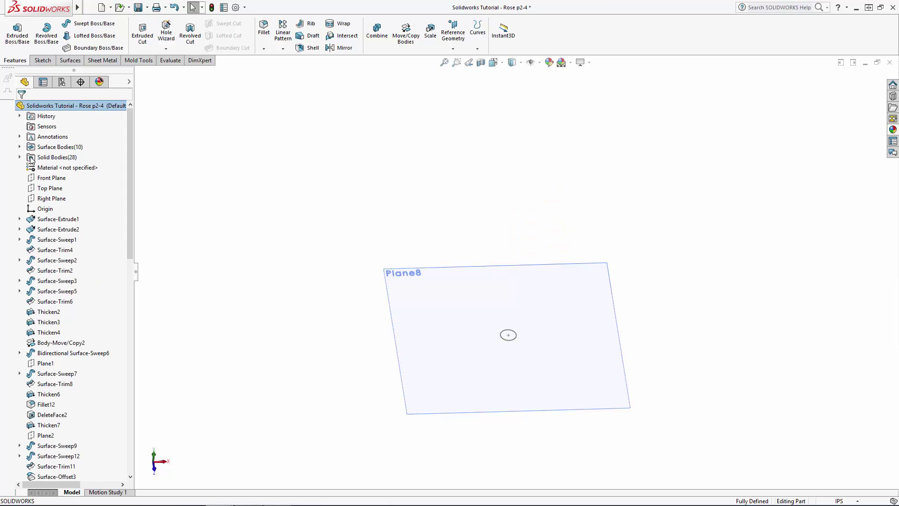
click(64, 177)
click(61, 164)
click(501, 62)
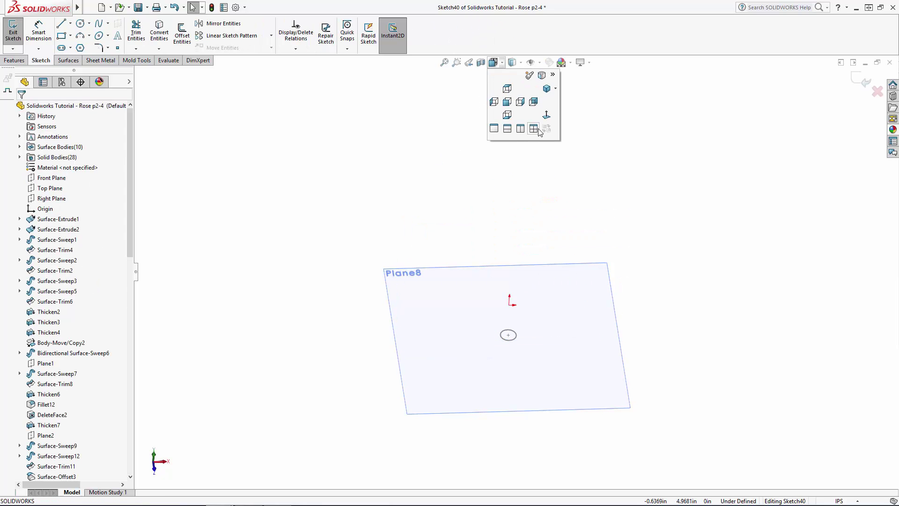
click(547, 116)
scroll(712, 236, up, 5)
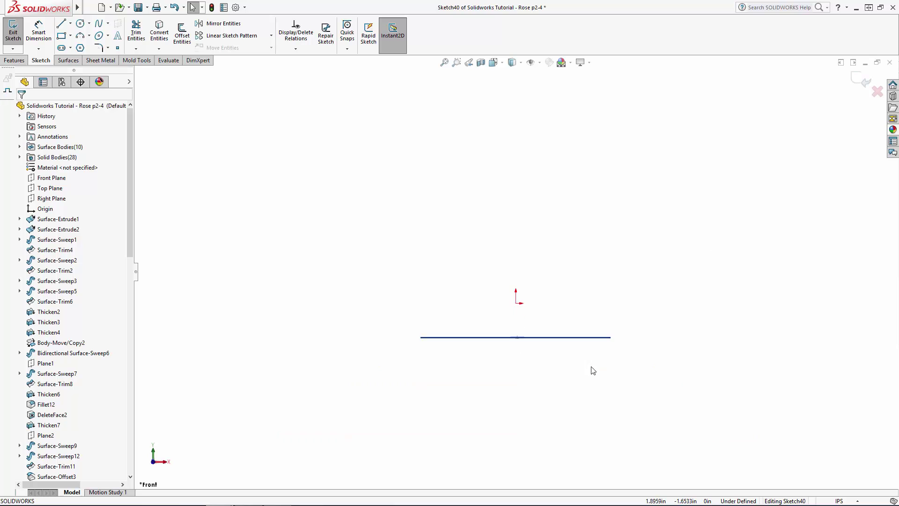
Sketch a vertical centerline about 7.03 in long straight down from the origin
scroll(550, 377, down, 1)
click(71, 23)
click(86, 47)
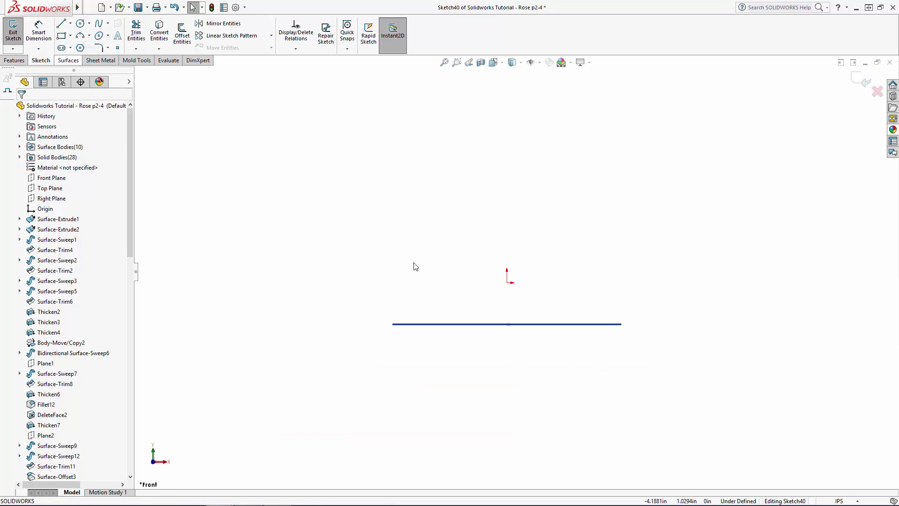
click(507, 283)
scroll(538, 352, up, 5)
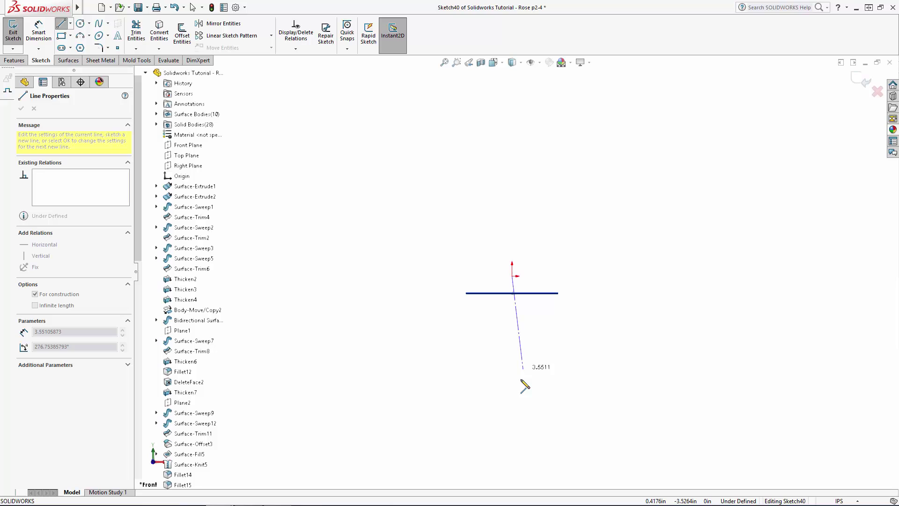
click(512, 461)
key(Escape)
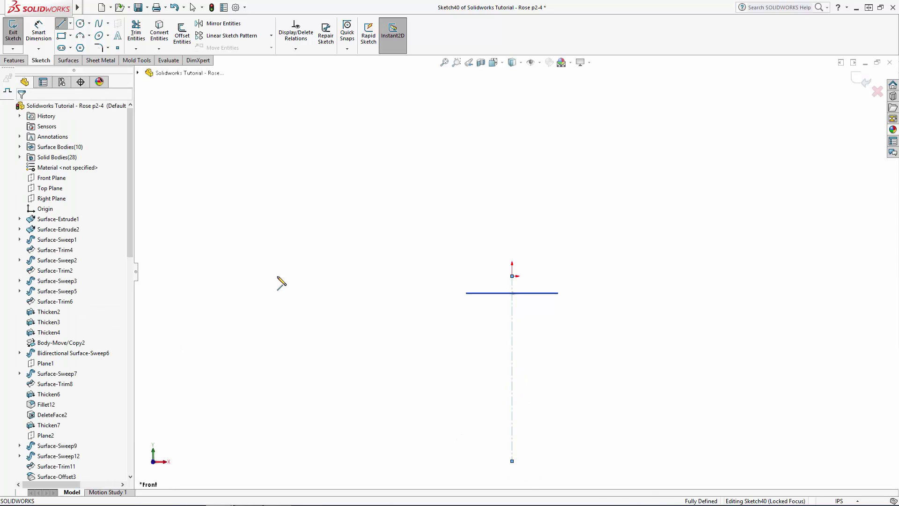
Dimension the vertical centerline's length to 10 in
click(51, 30)
click(513, 372)
click(585, 365)
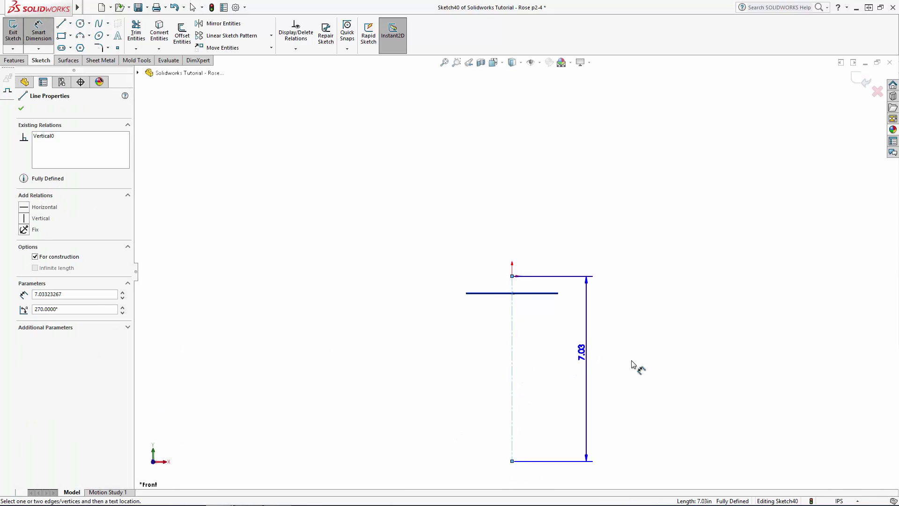
text(10)
key(Return)
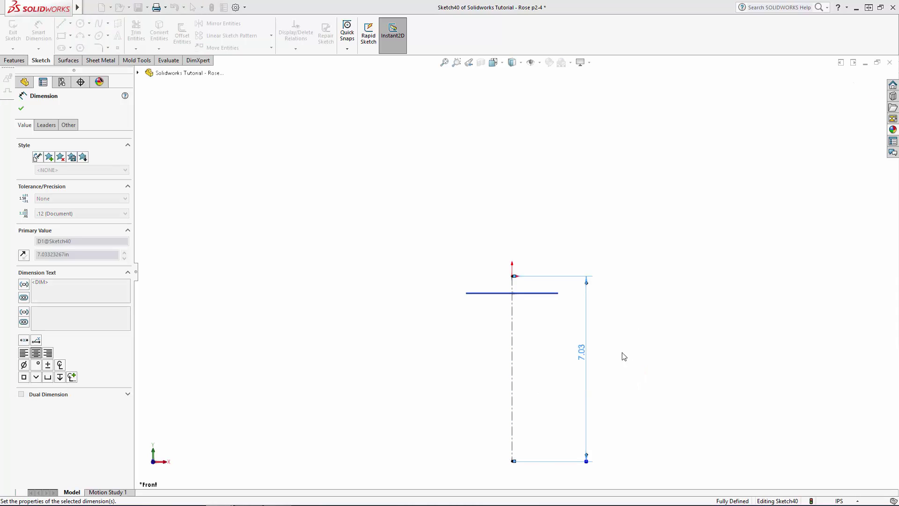
key(Escape)
Sketch three connected two-point splines zigzagging across the centerline, from the small circle's center down to the centerline's lower endpoint
scroll(560, 395, up, 1)
scroll(538, 376, down, 1)
scroll(537, 377, up, 2)
scroll(534, 324, down, 1)
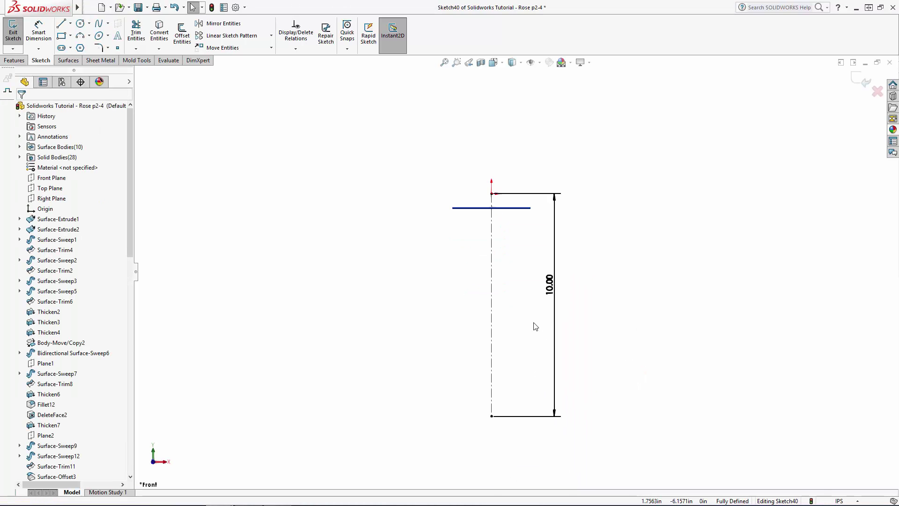
scroll(514, 273, down, 1)
click(98, 24)
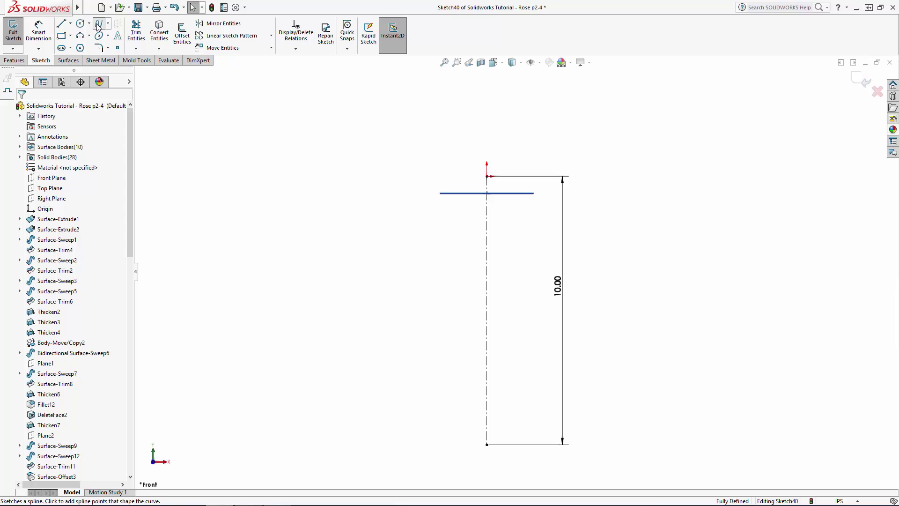
scroll(495, 220, down, 5)
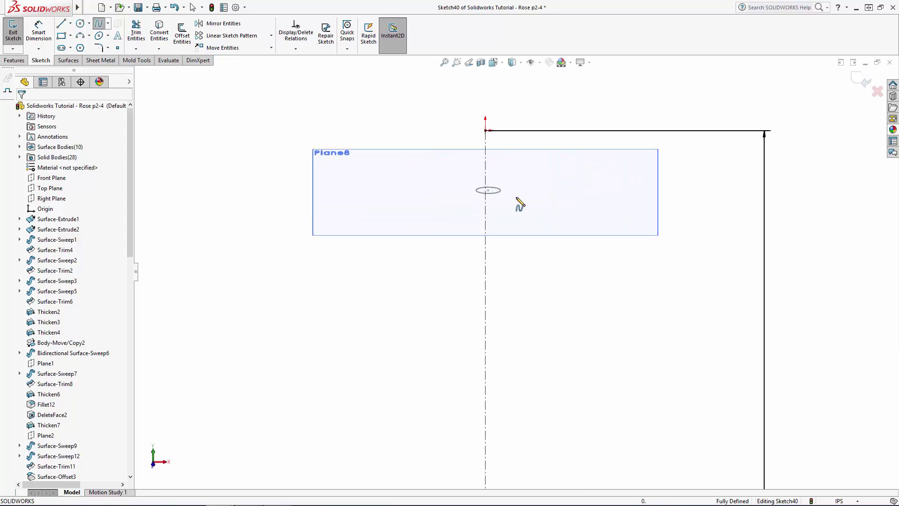
key(ctrl+1)
click(487, 197)
scroll(536, 279, up, 3)
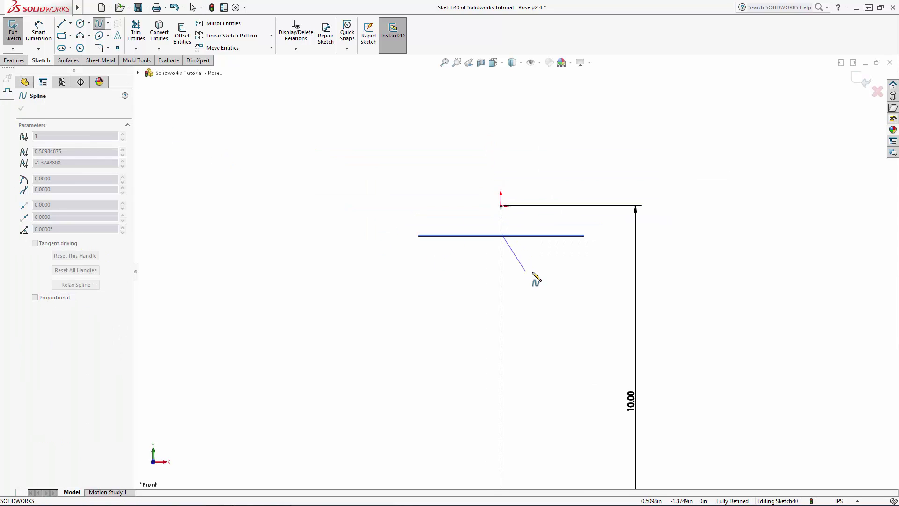
double_click(495, 337)
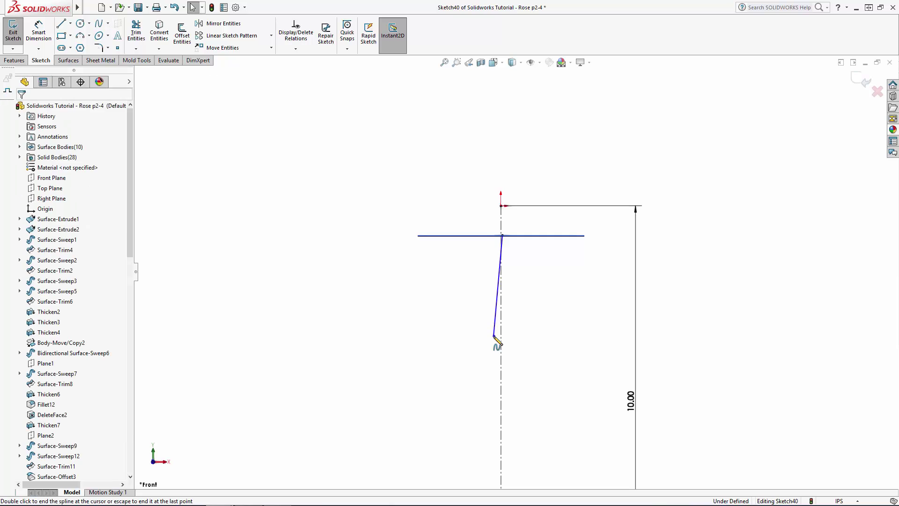
click(496, 344)
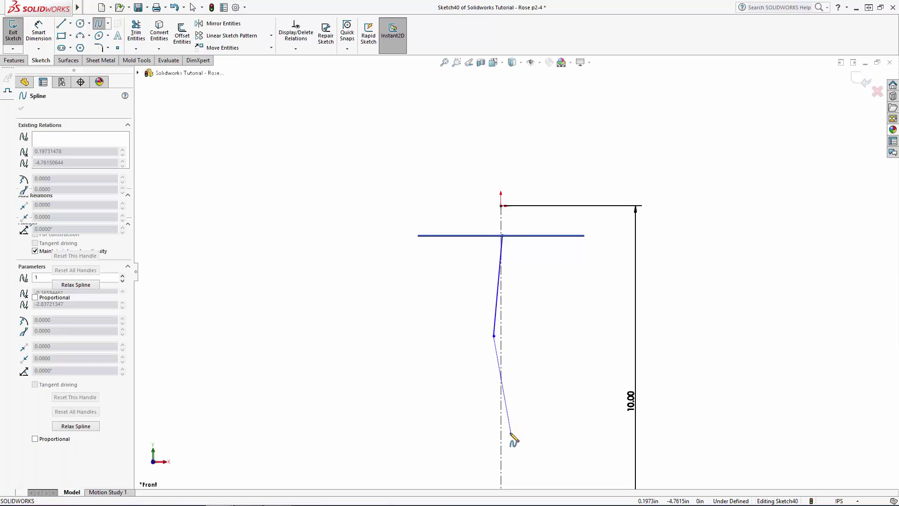
double_click(513, 437)
scroll(517, 388, up, 4)
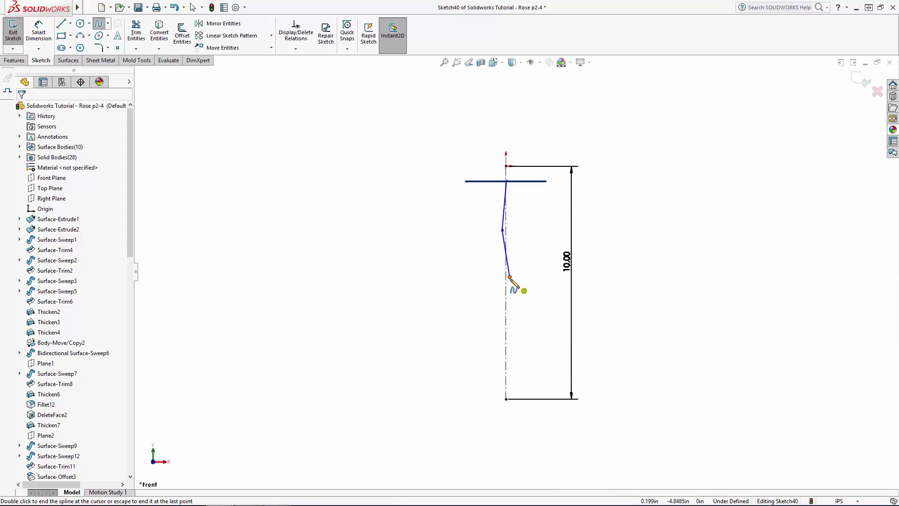
double_click(506, 399)
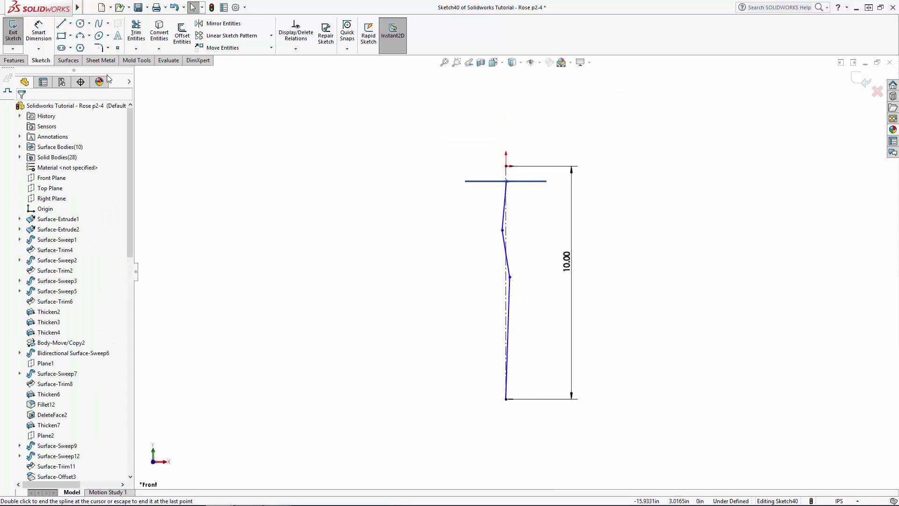
Dimension the vertical distance between the upper spline's two endpoints to 3.65 in
click(39, 33)
click(503, 230)
click(508, 182)
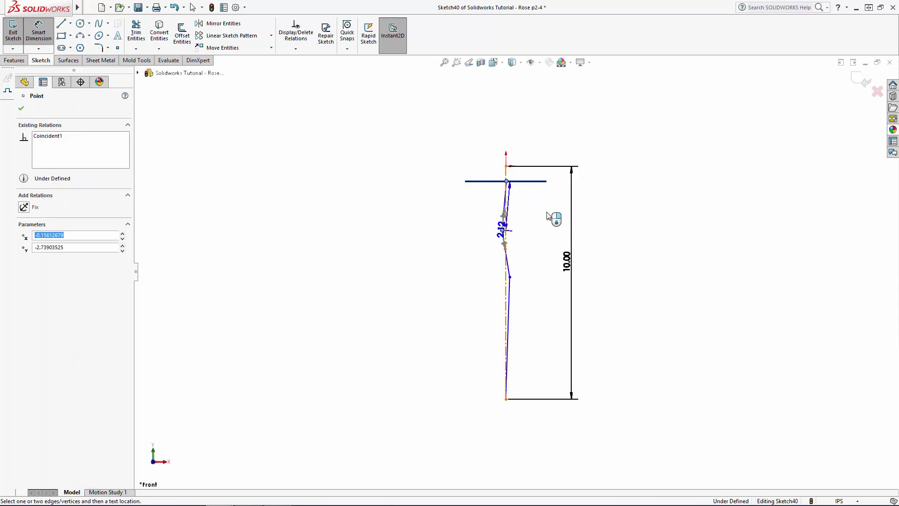
click(577, 220)
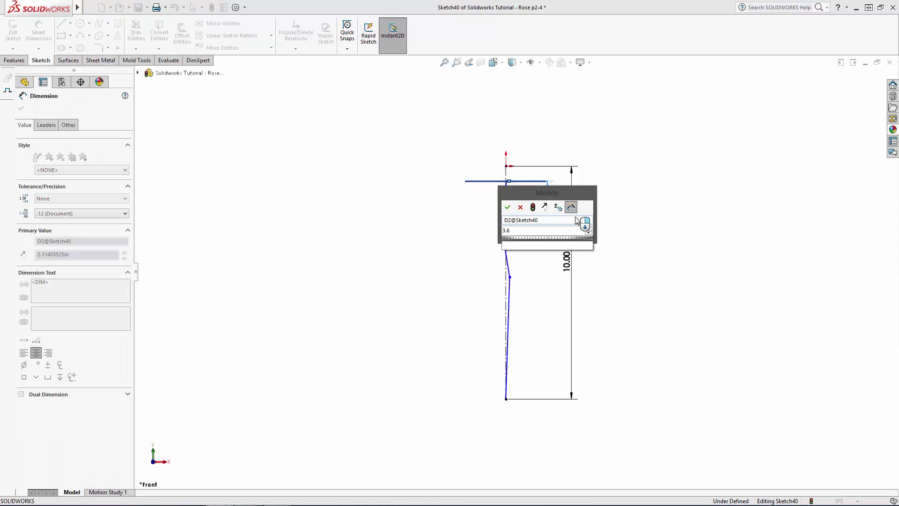
key(Return)
Dimension the vertical distance between the middle spline's two endpoints to 3.15 in
drag(504, 230, 508, 269)
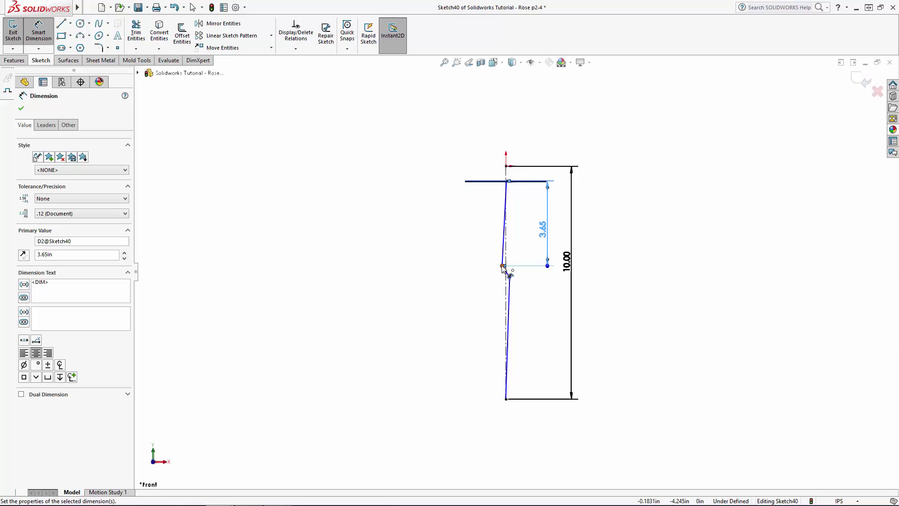
click(502, 265)
click(510, 278)
click(546, 280)
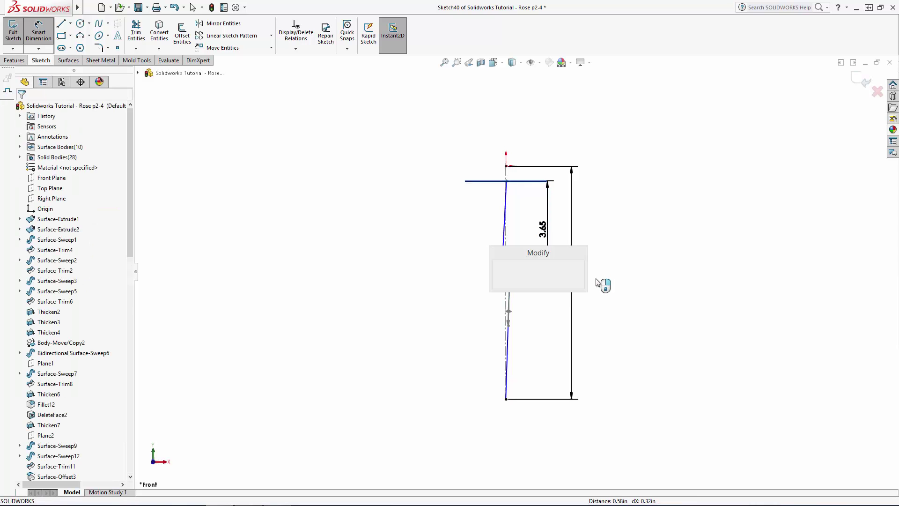
key(Return)
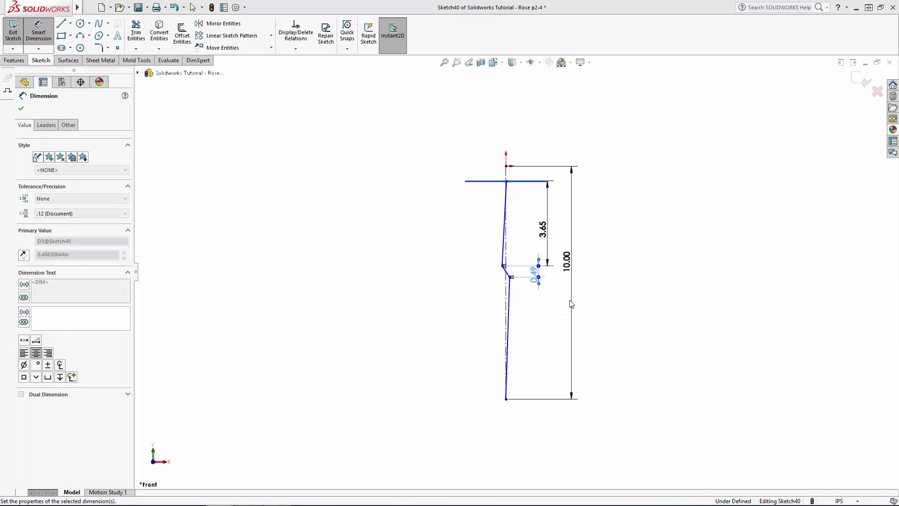
key(Escape)
Curve the lowest spline by turning the tangent handle at its bottom end to nearly vertical
scroll(531, 376, down, 6)
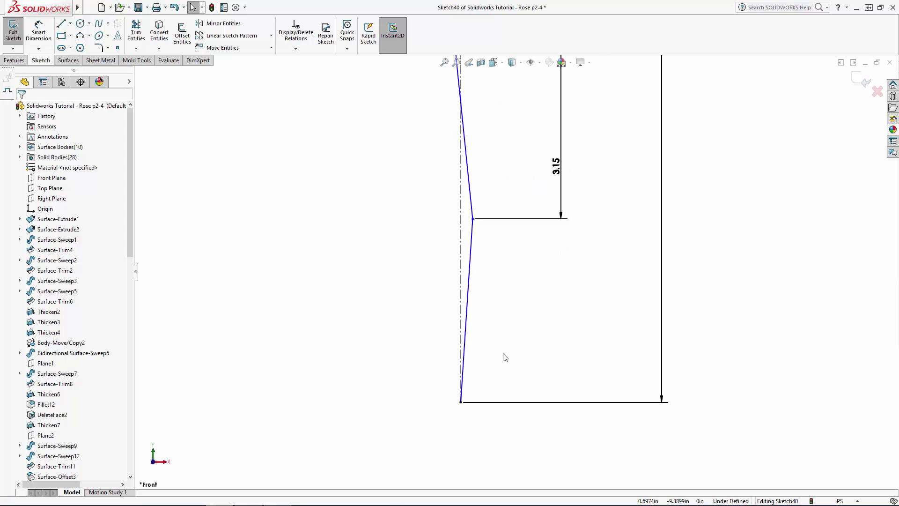
click(471, 306)
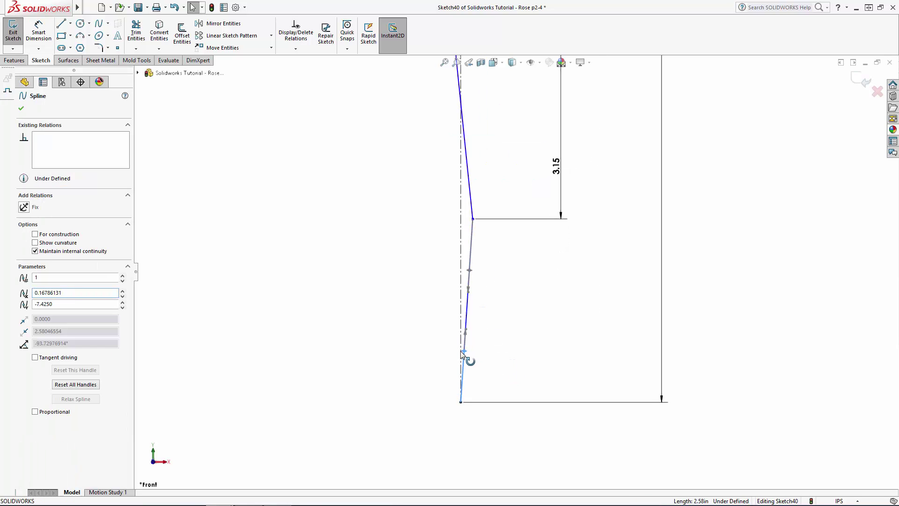
drag(468, 361, 461, 353)
scroll(518, 253, up, 5)
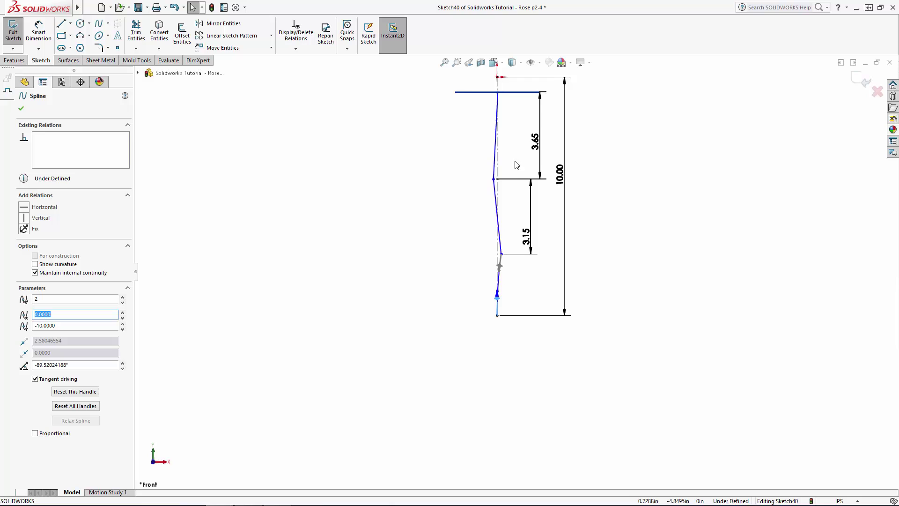
Curve the middle and upper splines slightly by adjusting their tangent handles at the joint they share
scroll(515, 164, down, 3)
scroll(520, 227, down, 2)
click(463, 206)
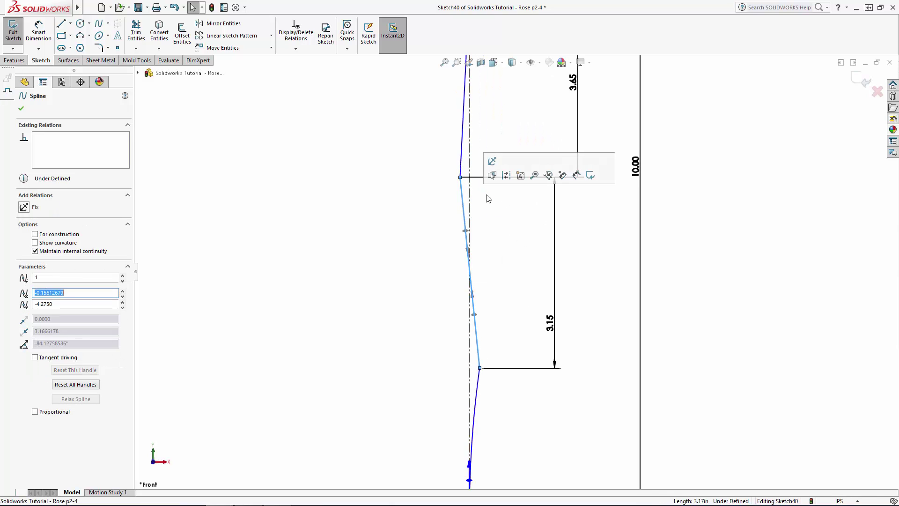
drag(465, 230, 463, 230)
click(462, 146)
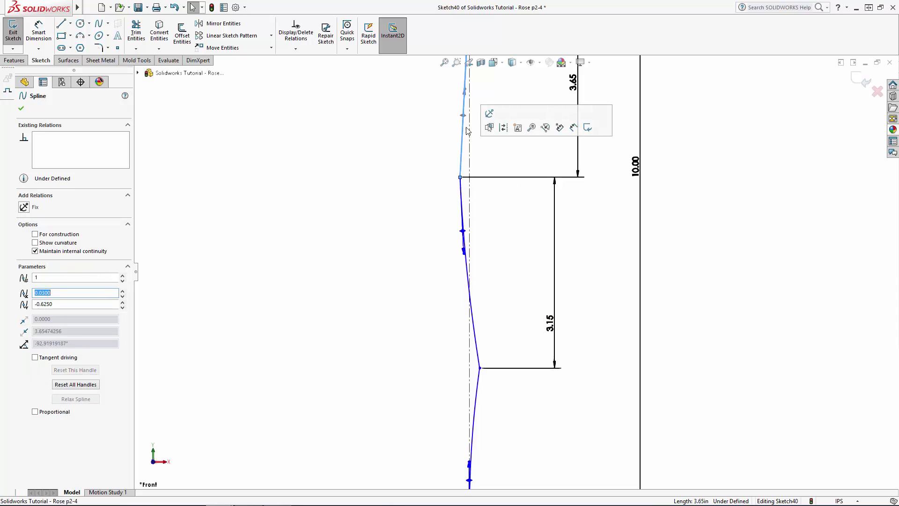
drag(463, 115, 471, 122)
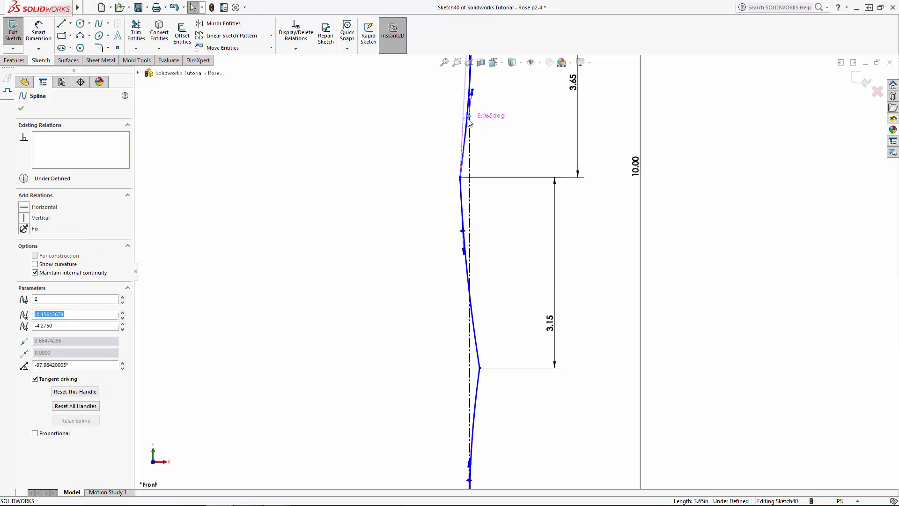
Refine the middle spline's bend with its upper tangent handle and exit the stem path sketch
scroll(487, 234, up, 2)
scroll(485, 257, down, 3)
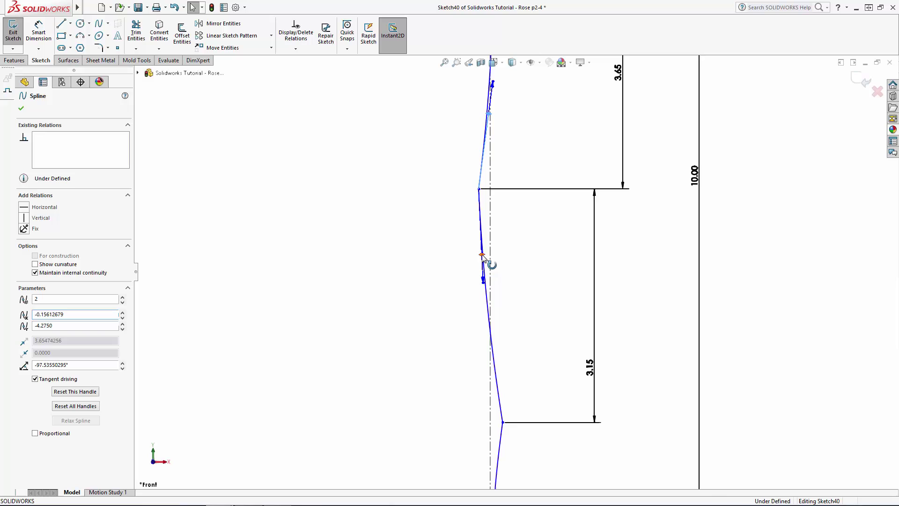
click(482, 255)
drag(480, 255, 480, 256)
click(445, 269)
scroll(445, 268, up, 7)
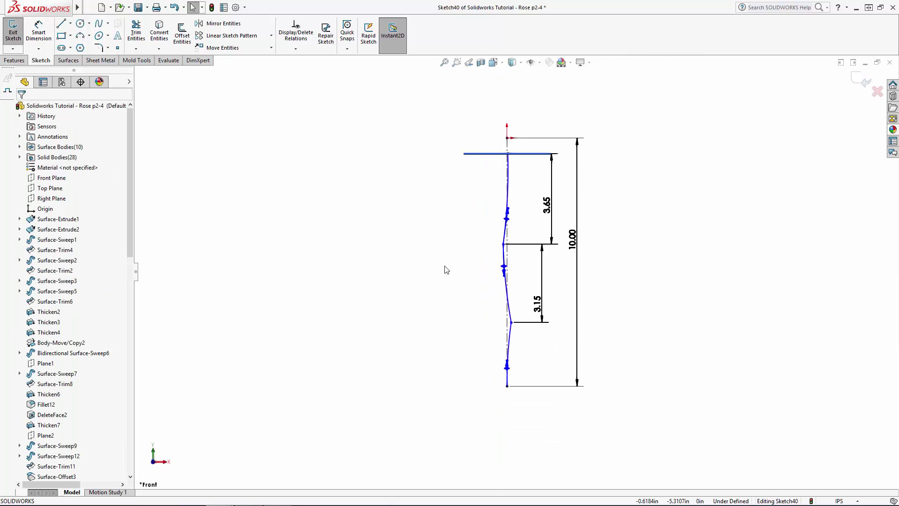
middle_drag(469, 265, 502, 308)
click(860, 80)
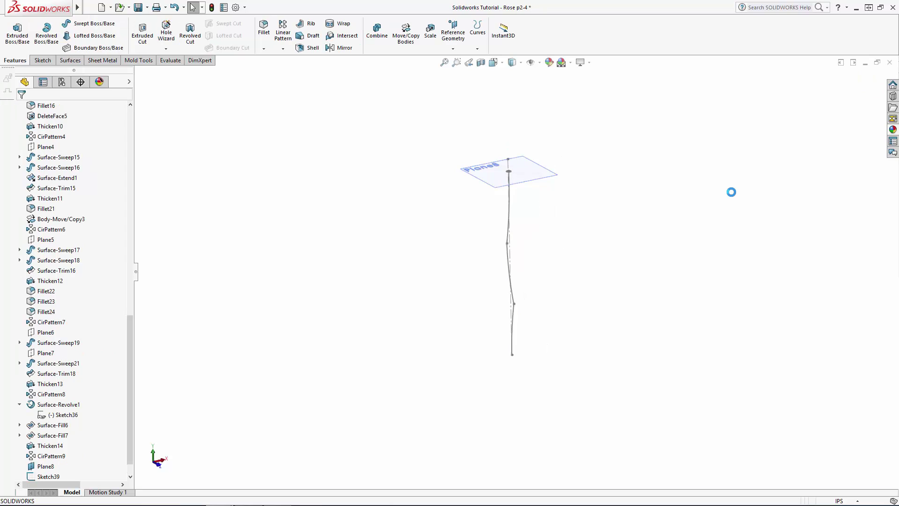
Create a reference plane parallel to Plane8 through the joint between the upper and middle splines
click(453, 38)
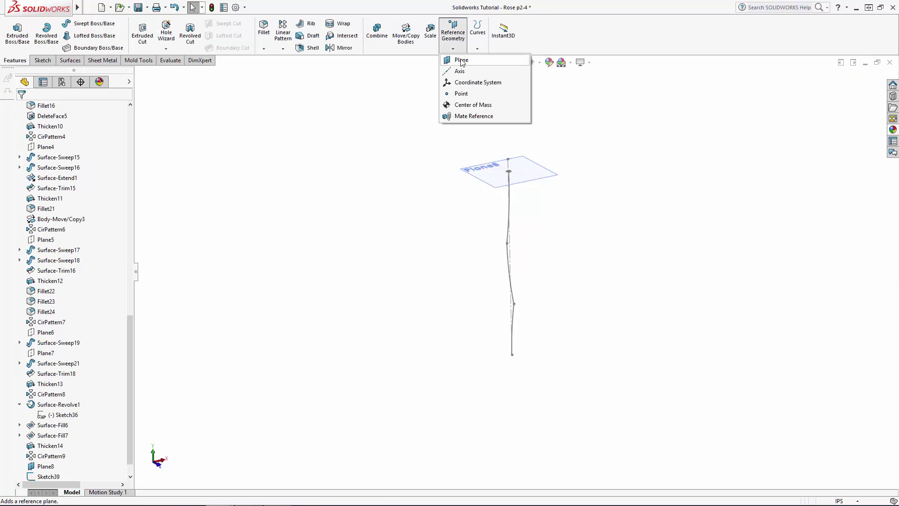
click(461, 60)
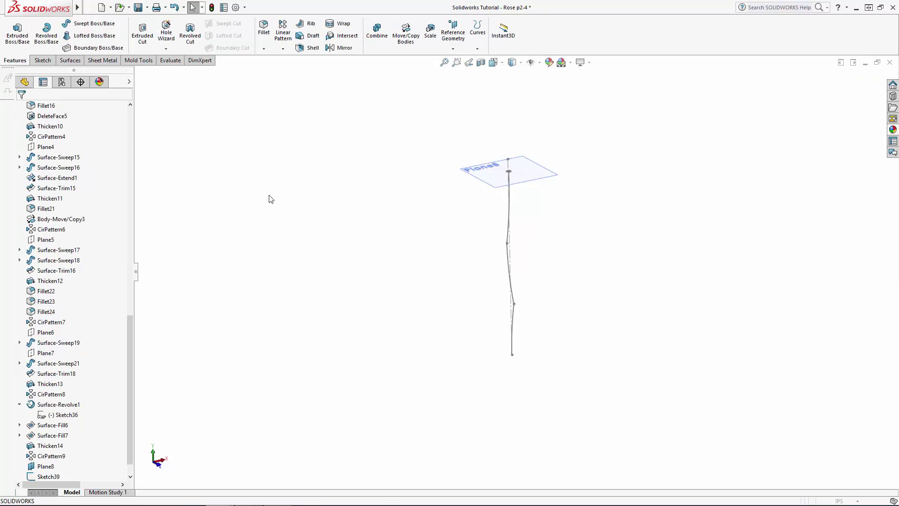
click(545, 175)
click(510, 244)
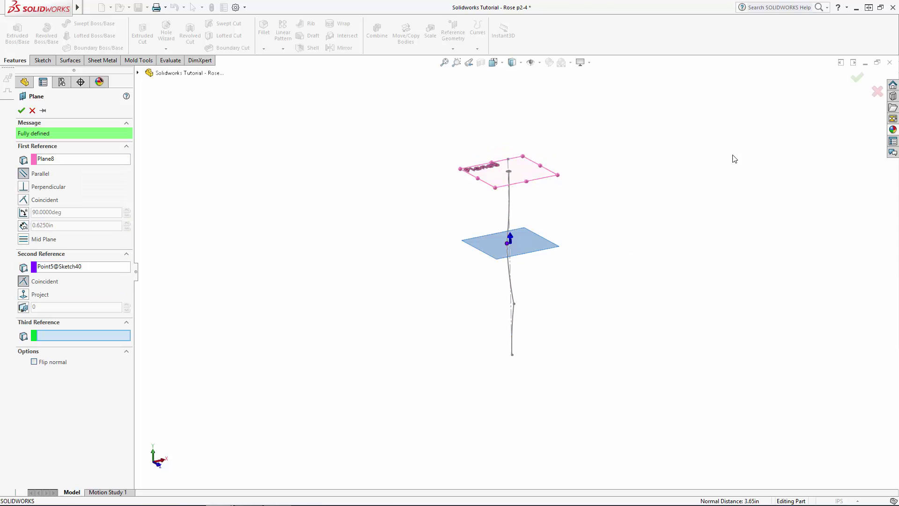
key(Return)
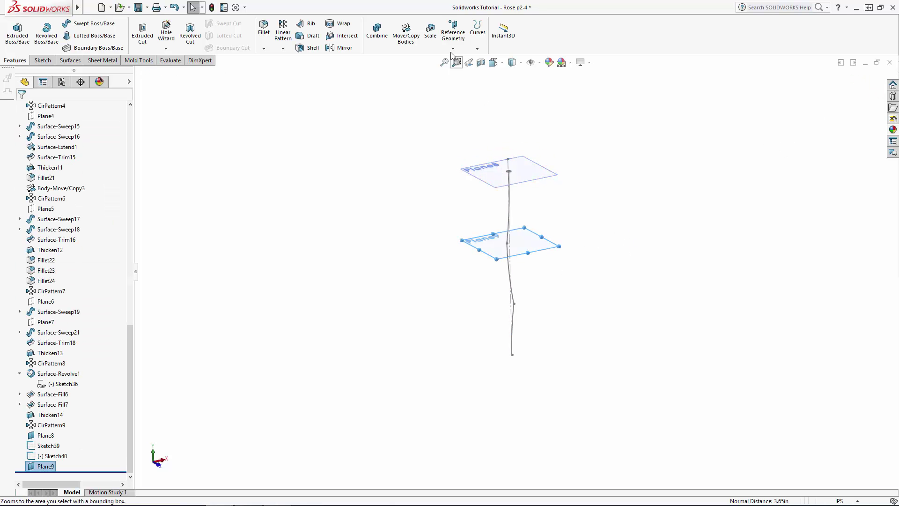
Create a reference plane parallel to Plane9 through the bottom endpoint of the stem path
click(452, 43)
click(459, 60)
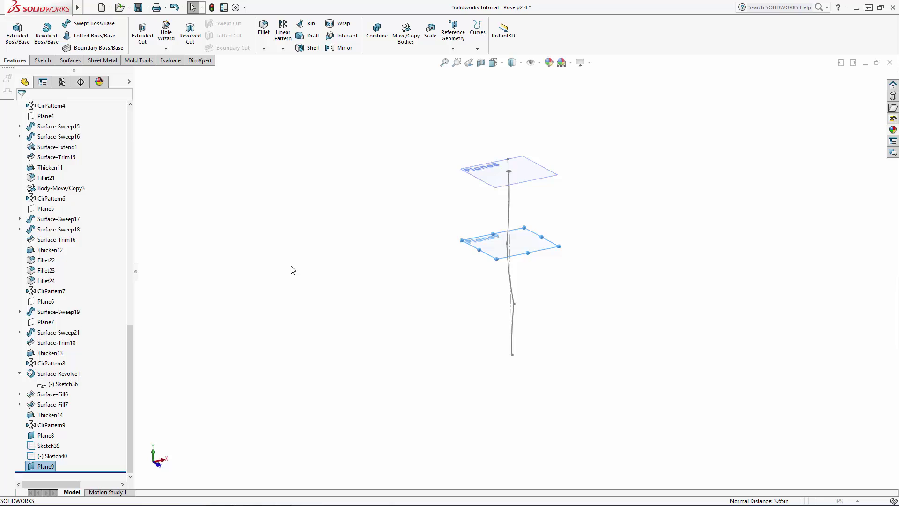
click(512, 354)
key(Return)
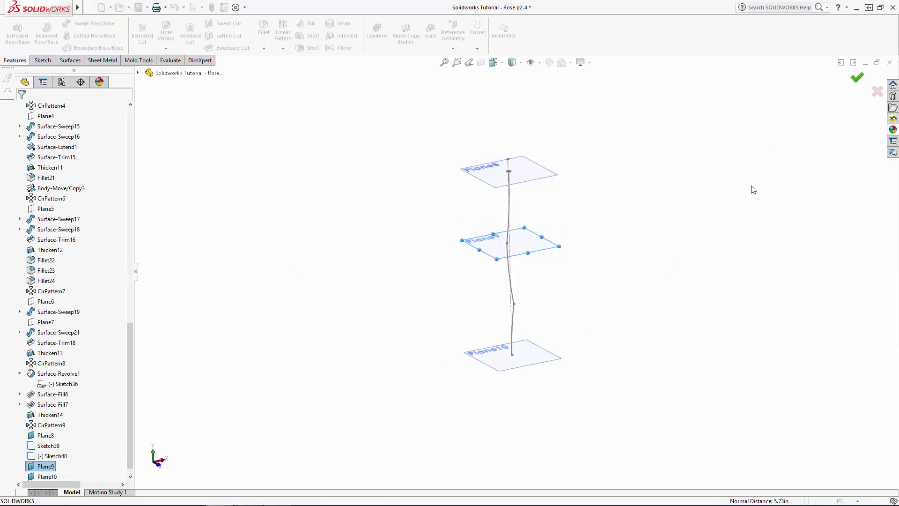
Start a new sketch on Plane9, with the joint between the upper and middle splines in close view
scroll(515, 280, down, 5)
click(537, 198)
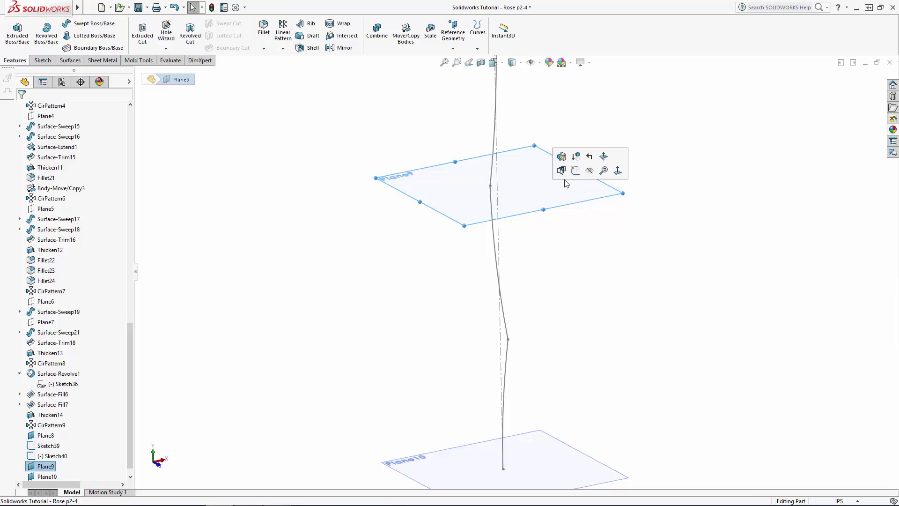
click(572, 171)
middle_drag(560, 221, 555, 248)
scroll(514, 193, down, 6)
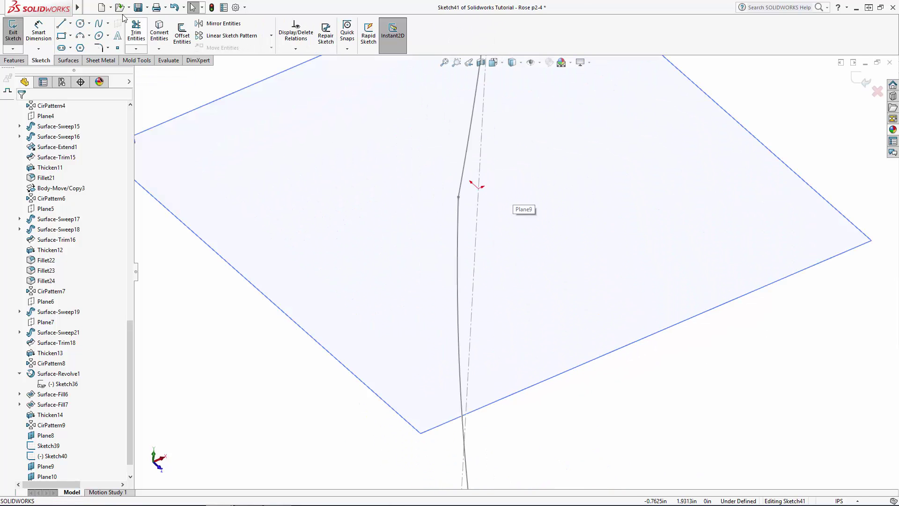
Sketch a circle centred on the joint between the upper and middle splines, set its diameter to 0.175 in, and exit the sketch
click(80, 24)
click(459, 197)
click(448, 193)
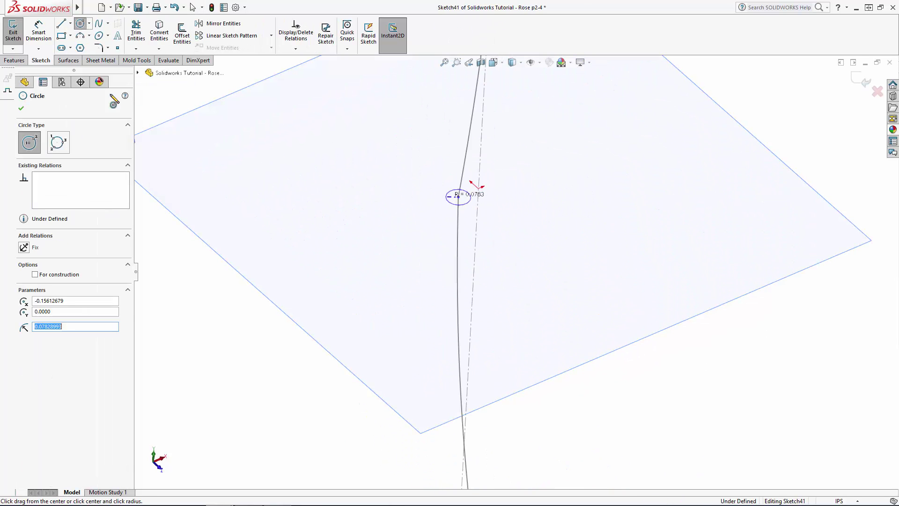
click(39, 32)
click(455, 202)
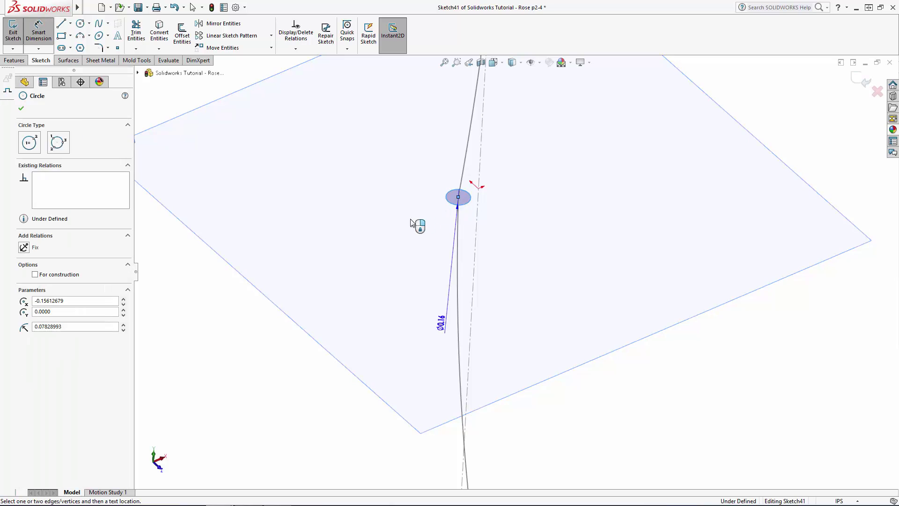
click(413, 249)
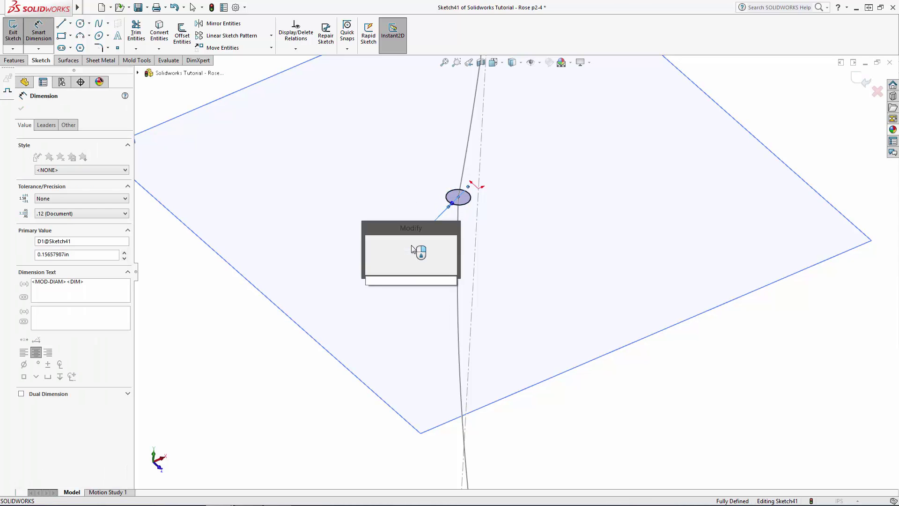
key(Return)
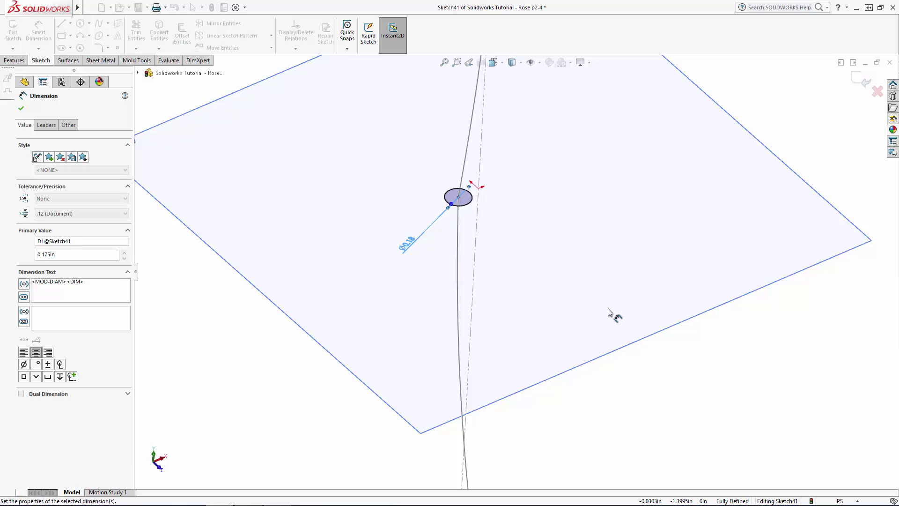
key(Escape)
key(Escape)
scroll(625, 300, up, 7)
click(862, 87)
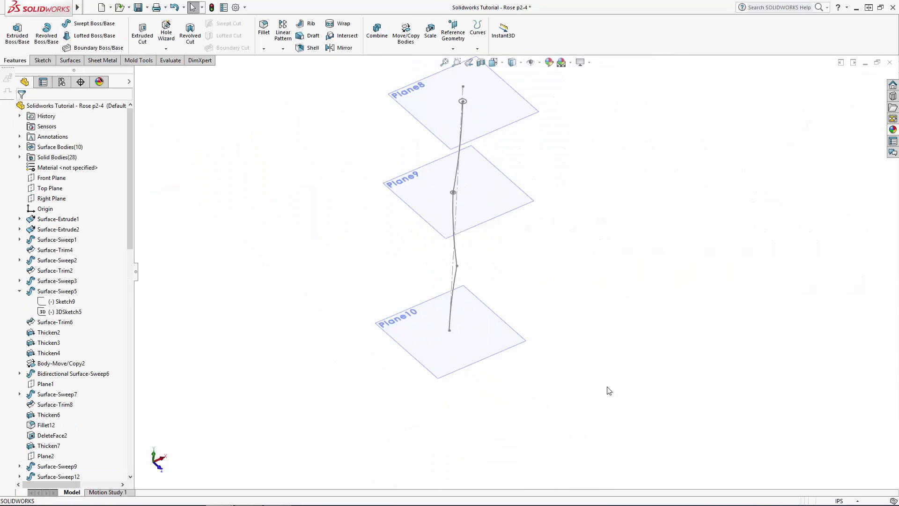
Start a sketch on Plane10 and draw a circle of about 0.10 in radius centred on the stem path's bottom endpoint
click(494, 353)
click(530, 319)
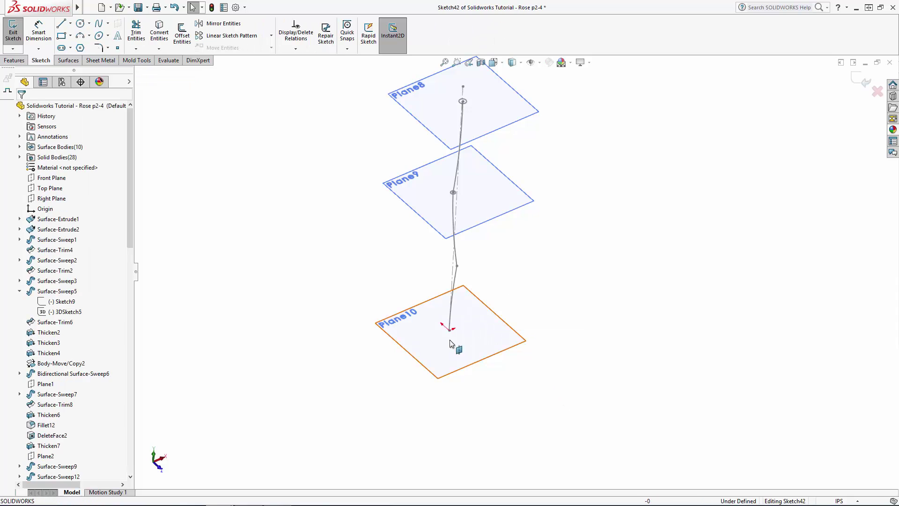
scroll(450, 340, down, 8)
click(80, 24)
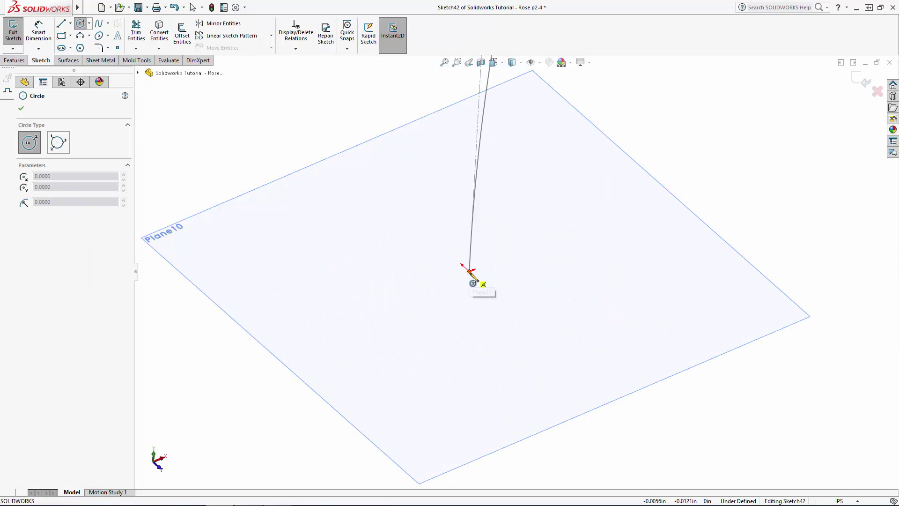
click(470, 271)
click(483, 272)
key(Escape)
click(485, 272)
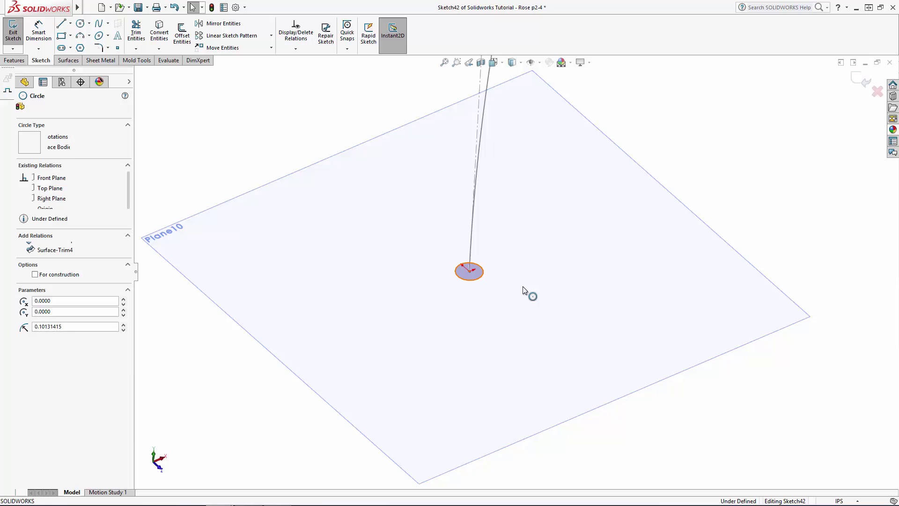
Make the bottom circle equal in size to the circle on Plane9 and exit the sketch
scroll(524, 290, up, 5)
scroll(515, 118, down, 2)
ctrl+click(517, 116)
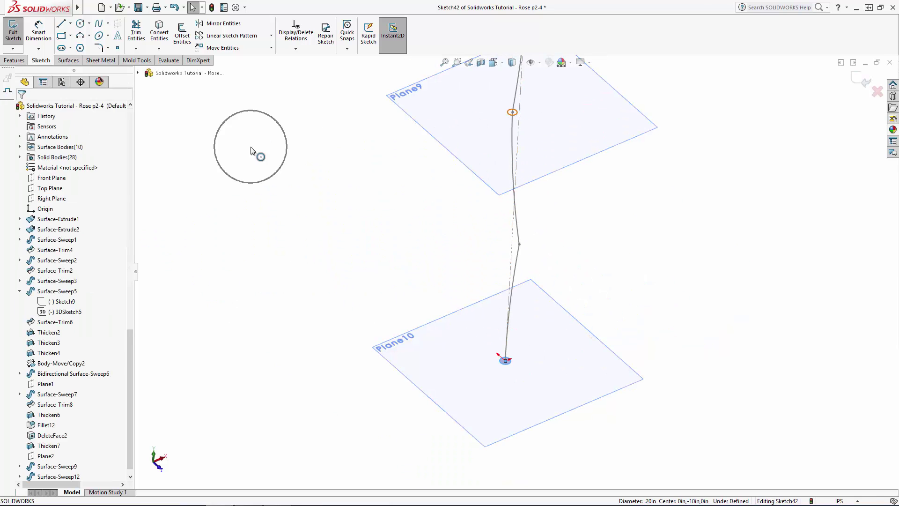
click(22, 294)
click(283, 261)
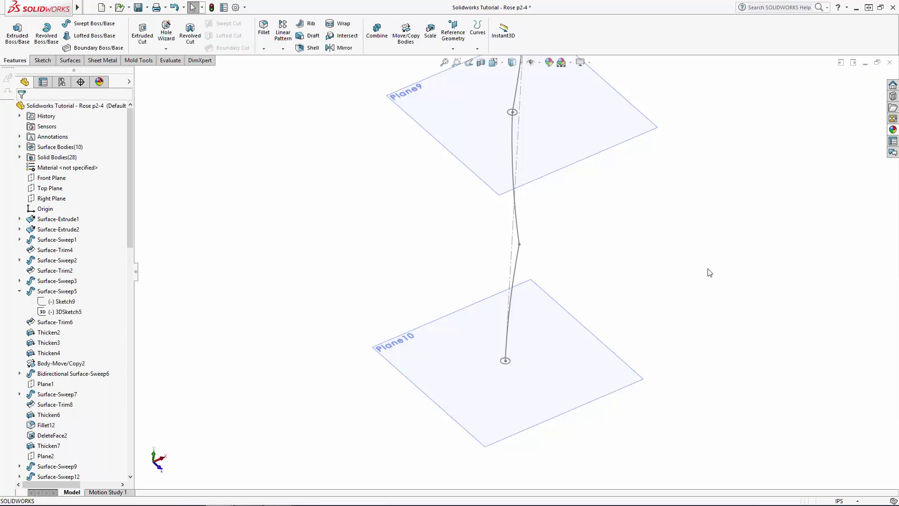
Hide the reference planes Plane8, Plane9 and Plane10
scroll(688, 276, up, 3)
scroll(557, 199, down, 2)
click(535, 130)
click(581, 114)
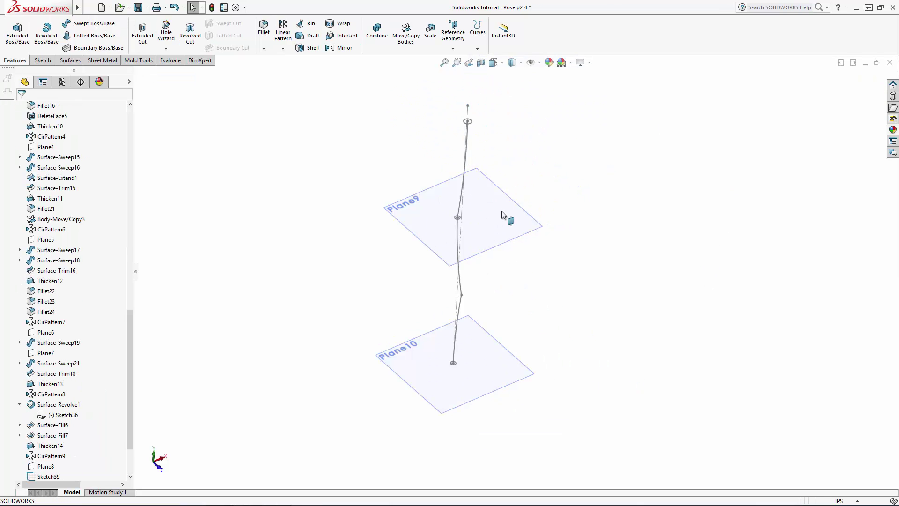
click(505, 213)
click(555, 195)
click(500, 352)
click(554, 328)
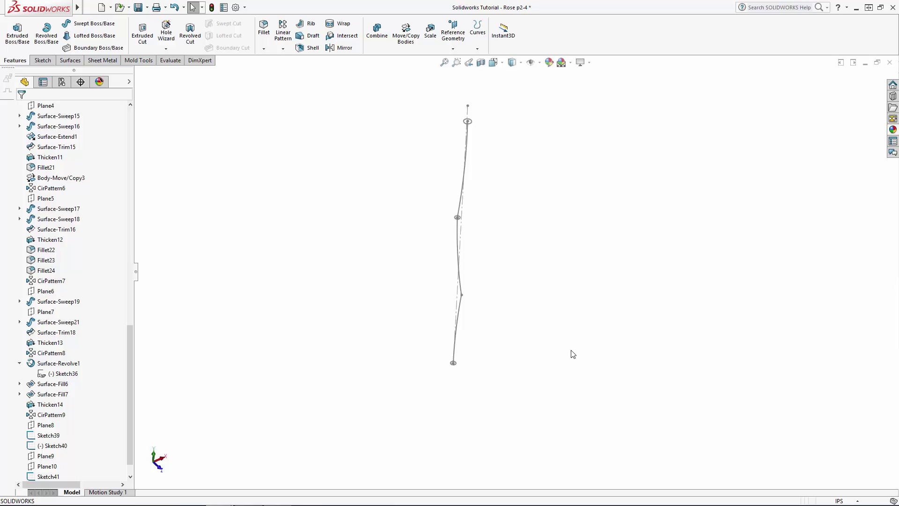
Start a lofted boss and select the upper, middle and bottom stem circles as profiles in that order
middle_drag(570, 352, 558, 264)
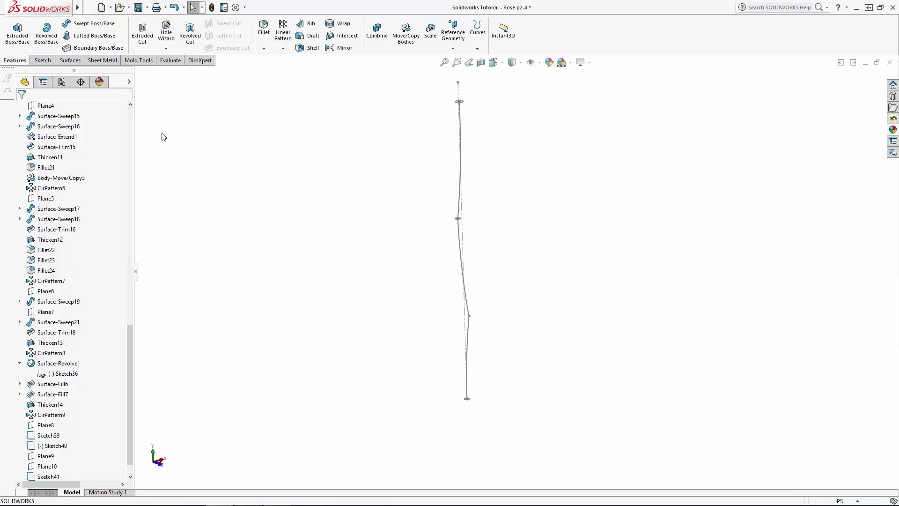
click(92, 38)
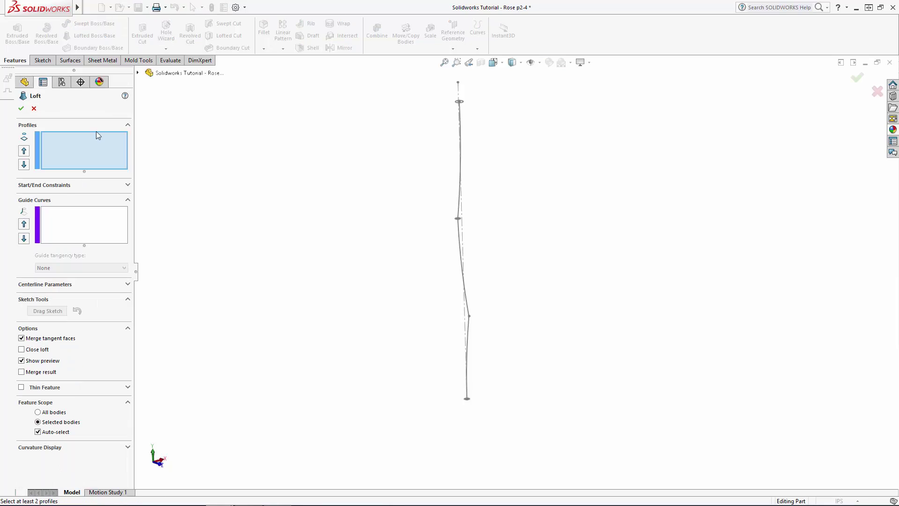
click(463, 102)
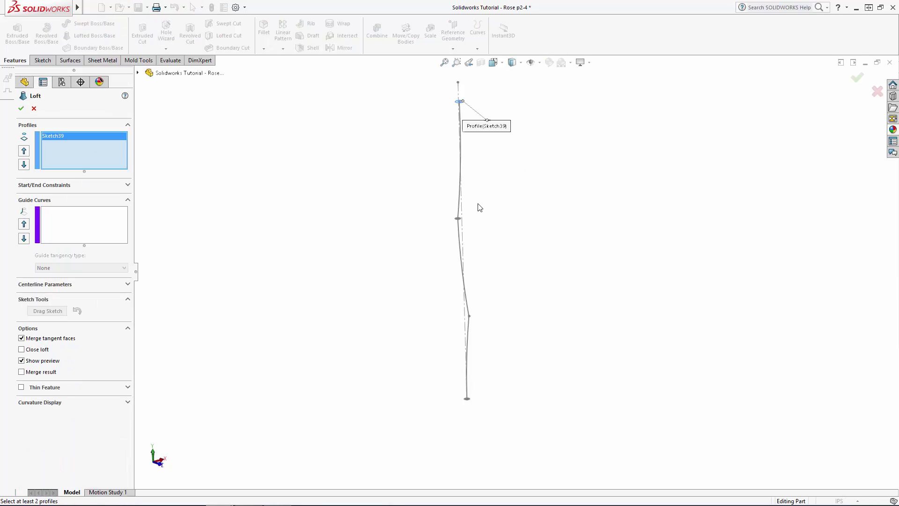
scroll(476, 226, down, 5)
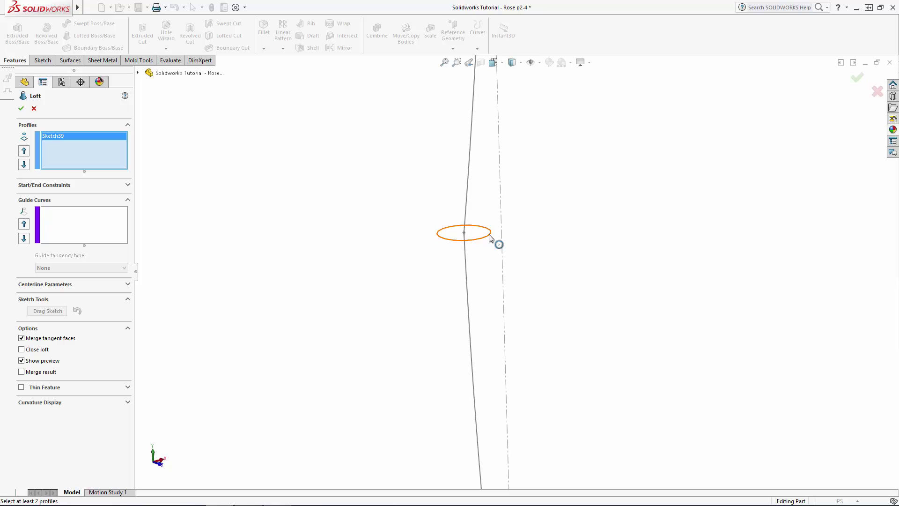
click(495, 242)
scroll(492, 240, up, 4)
scroll(489, 235, up, 5)
scroll(538, 358, down, 5)
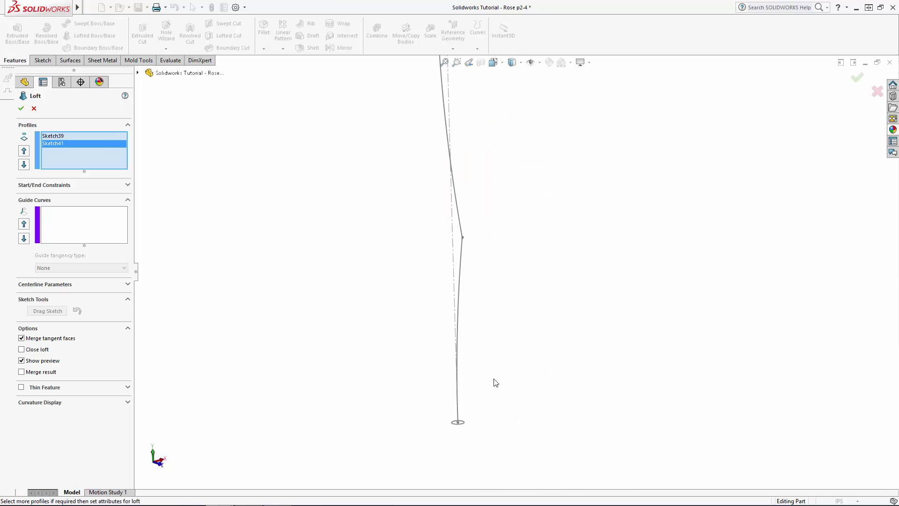
scroll(494, 380, up, 3)
scroll(493, 358, down, 5)
scroll(522, 280, down, 3)
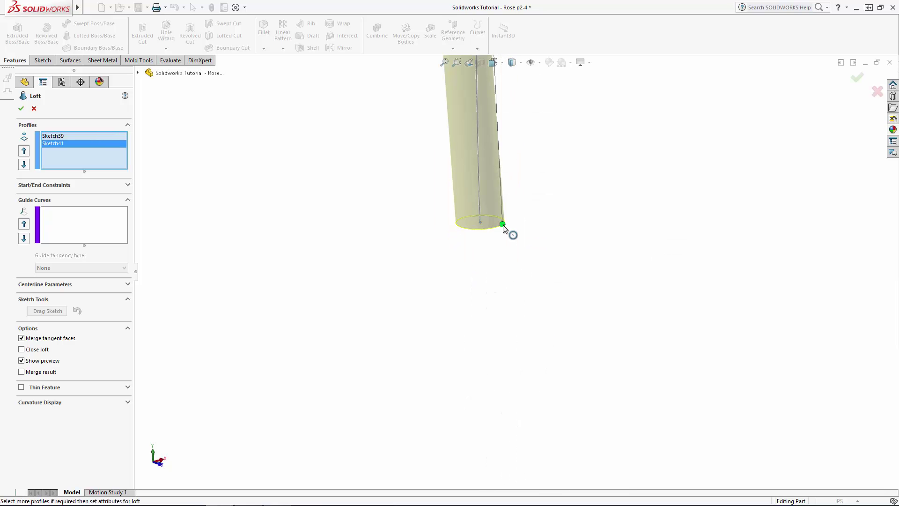
click(503, 226)
Add the stem path sketch as the loft's guide curve and finish the stem loft
click(82, 221)
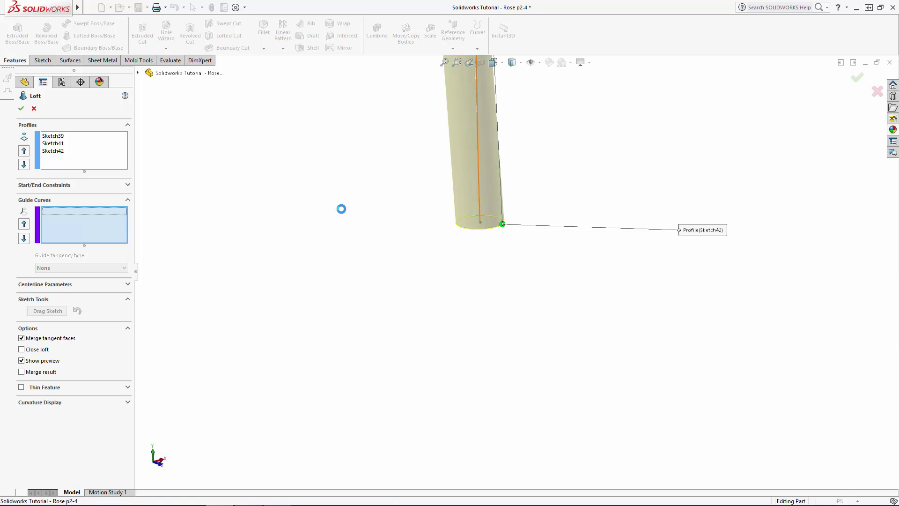
scroll(421, 272, up, 9)
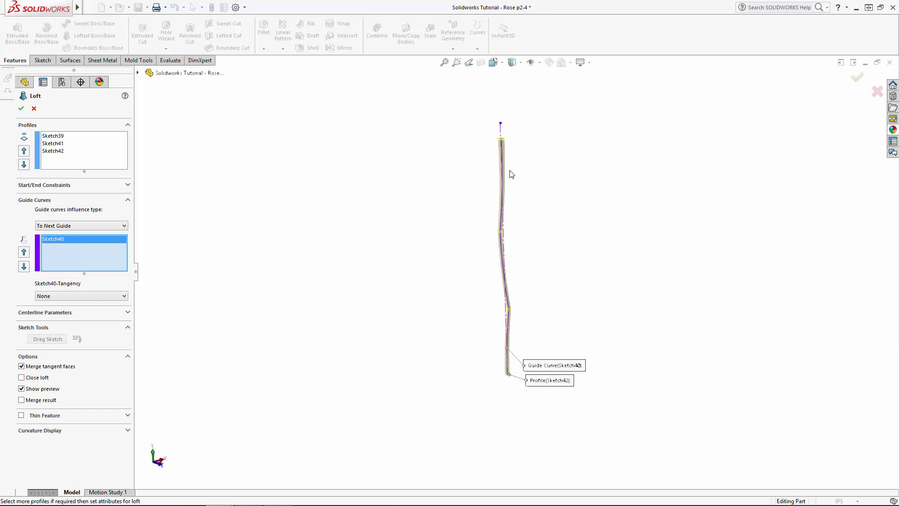
scroll(526, 293, down, 2)
middle_drag(526, 294, 540, 272)
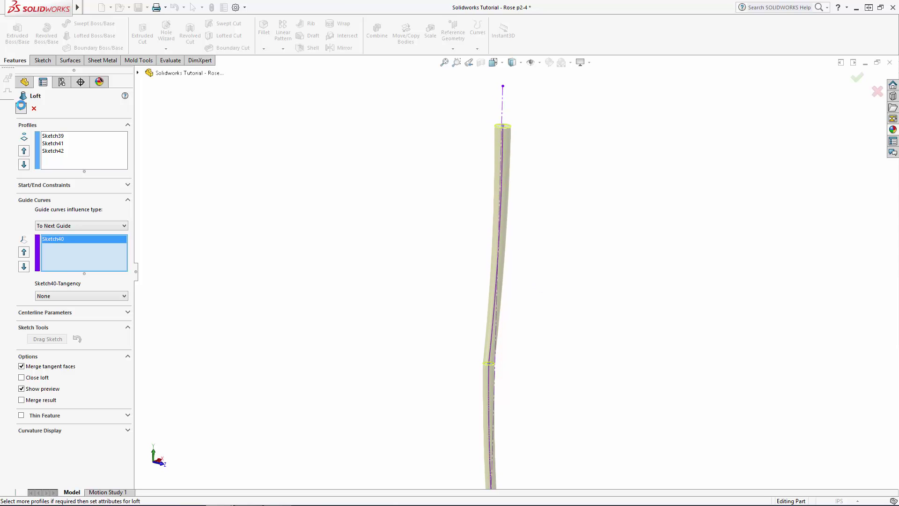
key(Return)
Show the five hidden sepal bodies, Thicken14 and CirPattern9[1] through CirPattern9[4], from the solid bodies list
middle_drag(393, 271, 455, 350)
scroll(549, 251, down, 4)
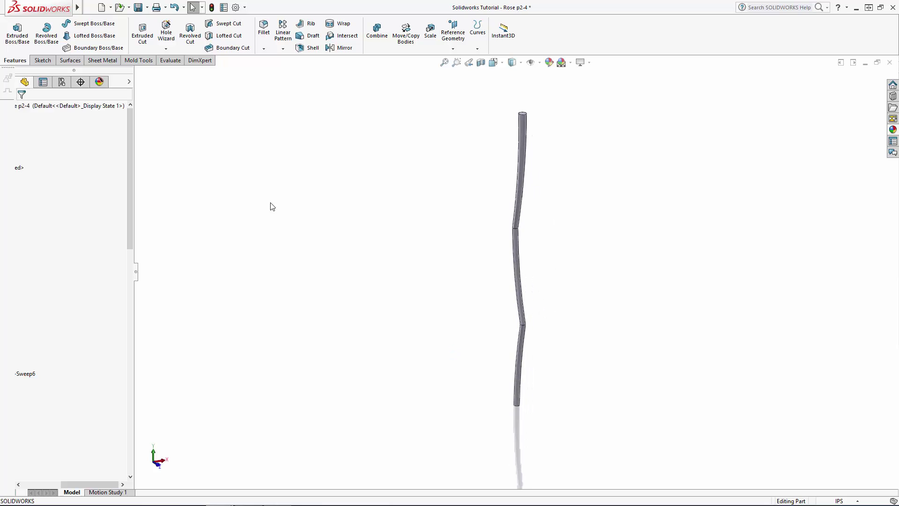
drag(77, 483, 37, 484)
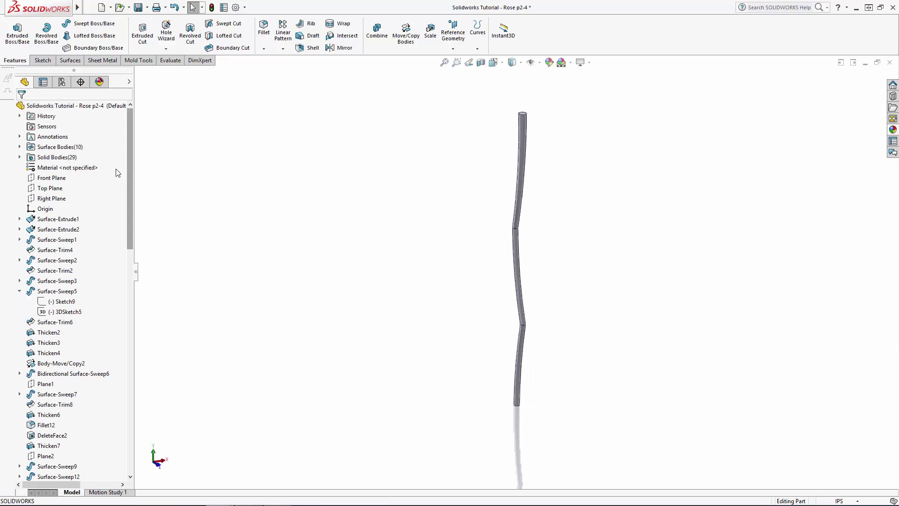
click(20, 157)
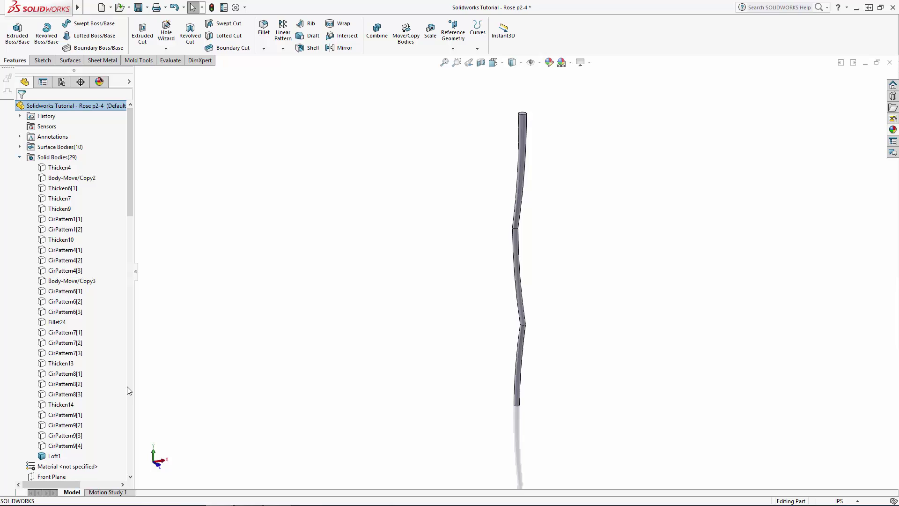
click(61, 404)
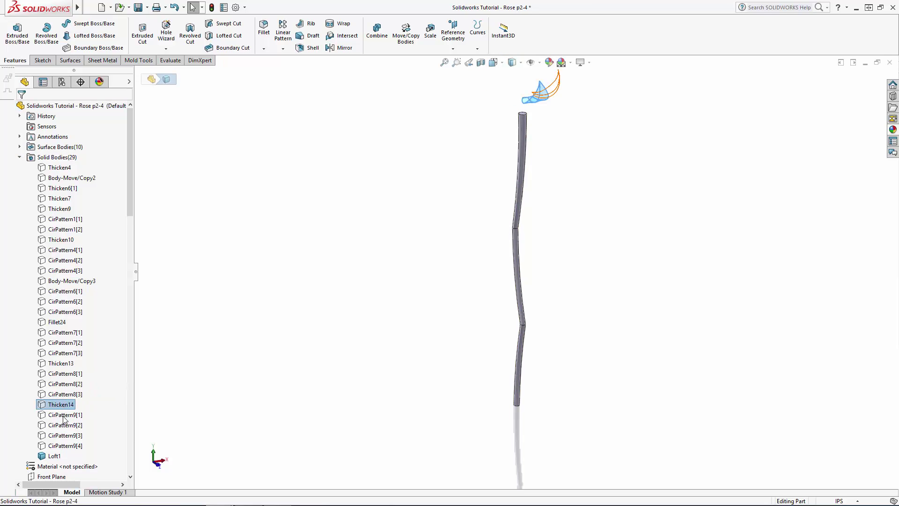
shift+click(68, 444)
click(71, 433)
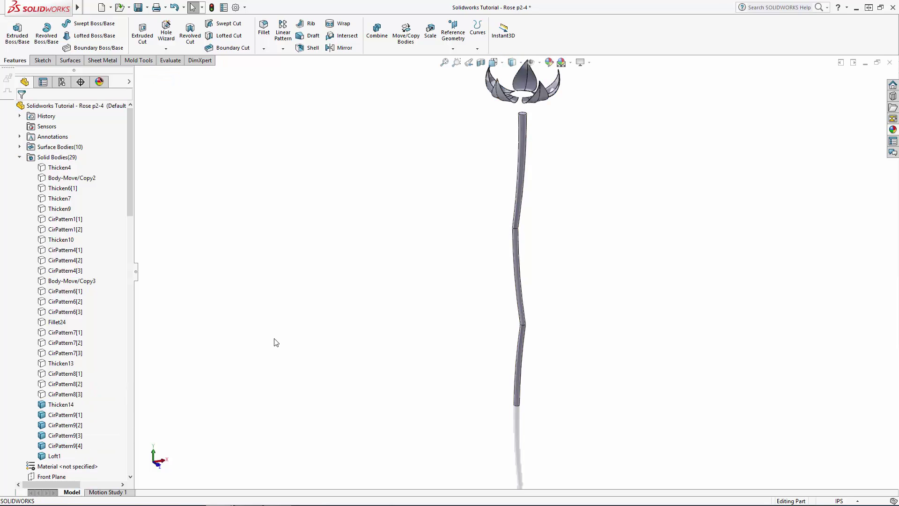
Start a new sketch on the Top Plane and view the sepals and stem from the top
drag(132, 147, 130, 404)
scroll(533, 129, down, 4)
scroll(532, 125, down, 3)
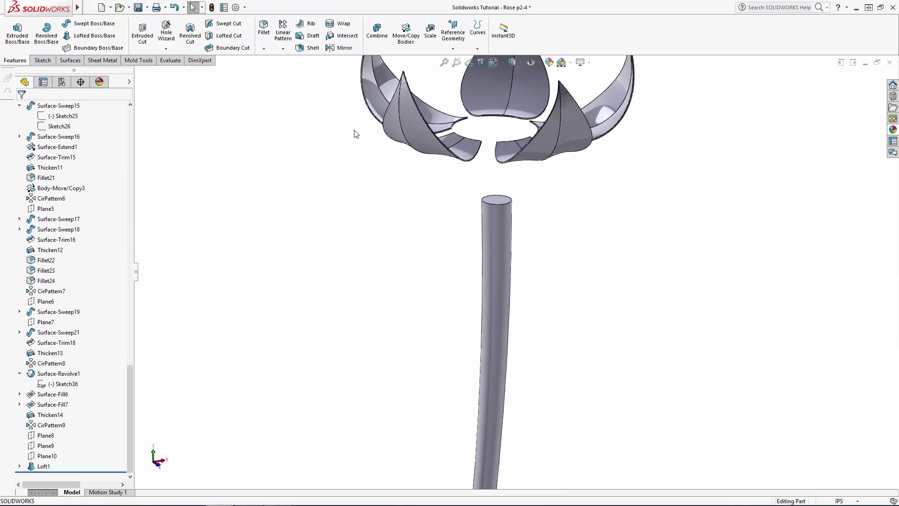
middle_drag(354, 130, 349, 194)
drag(130, 365, 130, 110)
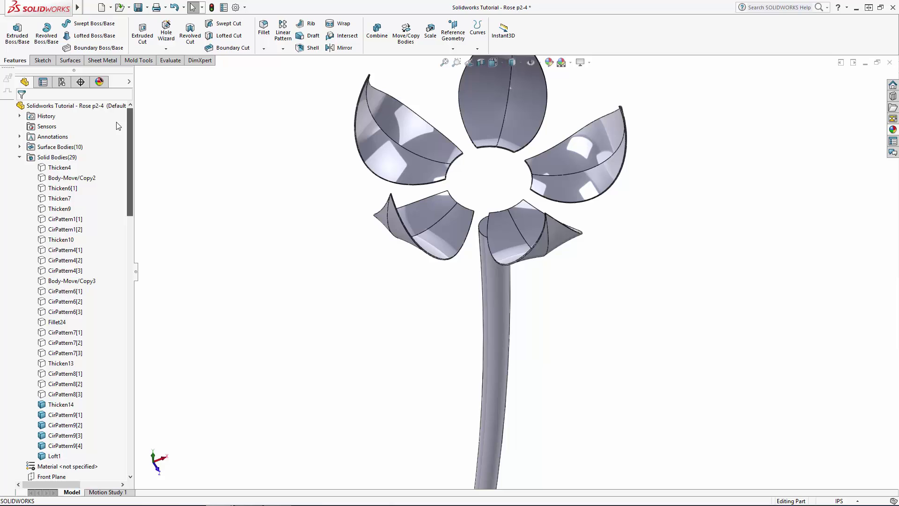
click(70, 105)
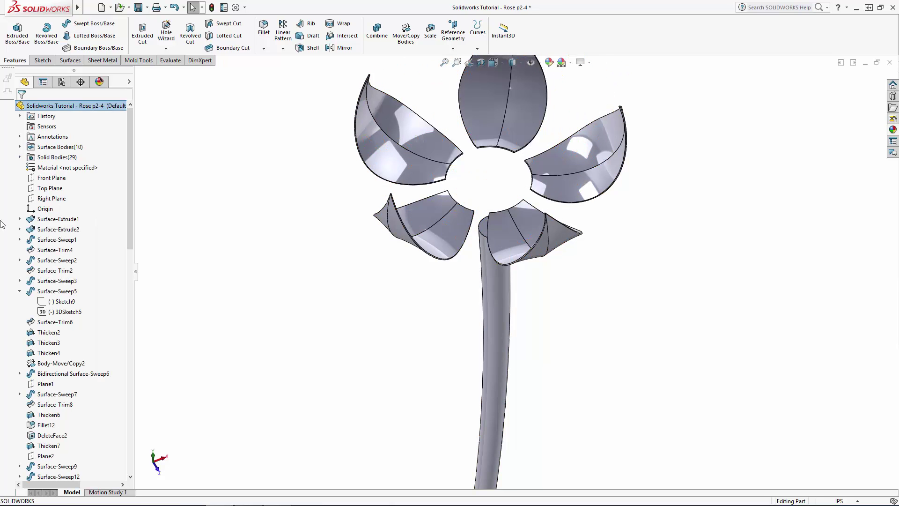
click(48, 188)
click(53, 175)
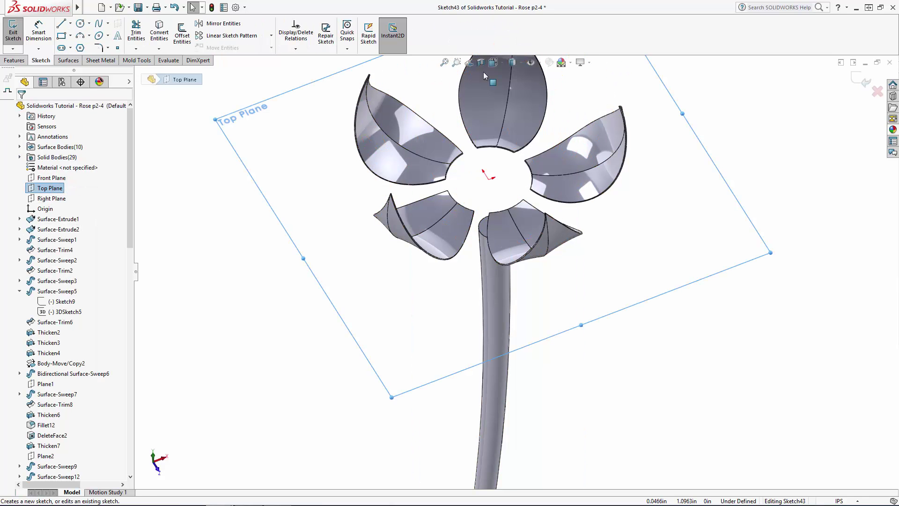
click(494, 62)
click(507, 74)
Sketch a circle centred on the origin around the sepals' inner edges and set its diameter to 0.75 in
click(80, 24)
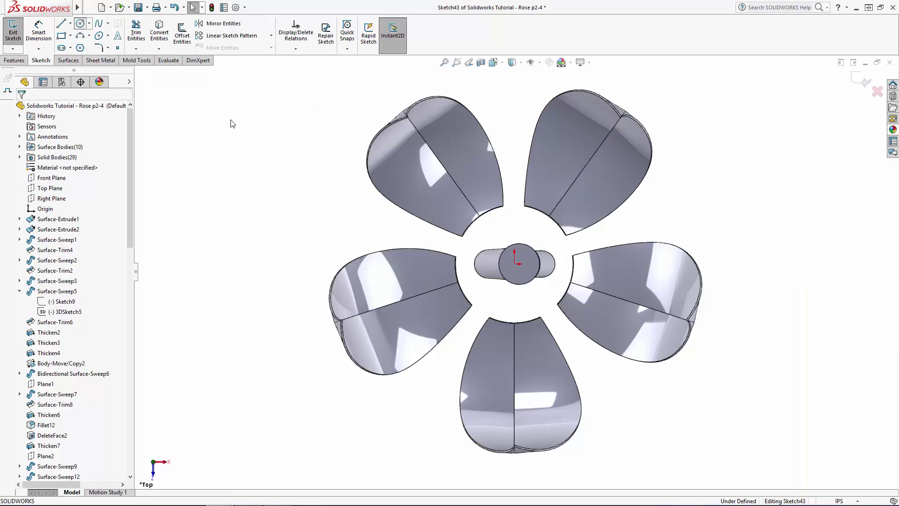
click(514, 264)
click(518, 204)
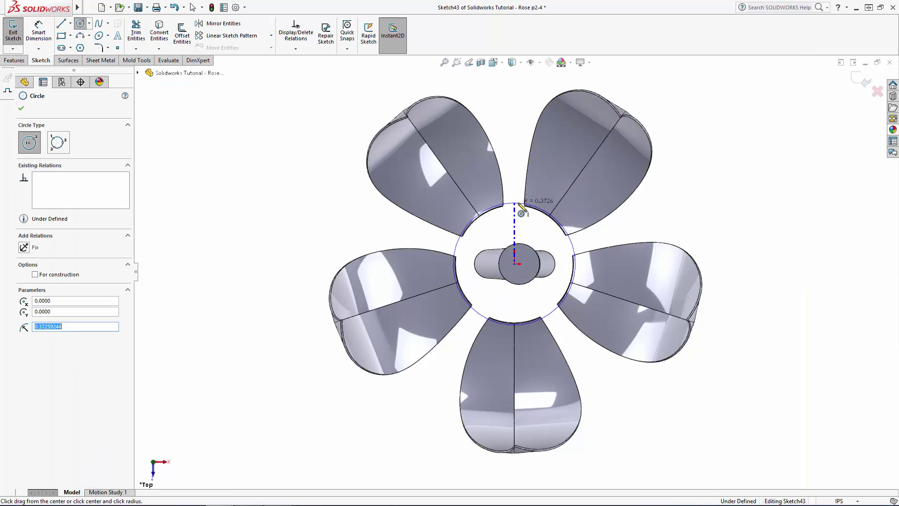
click(39, 34)
click(510, 203)
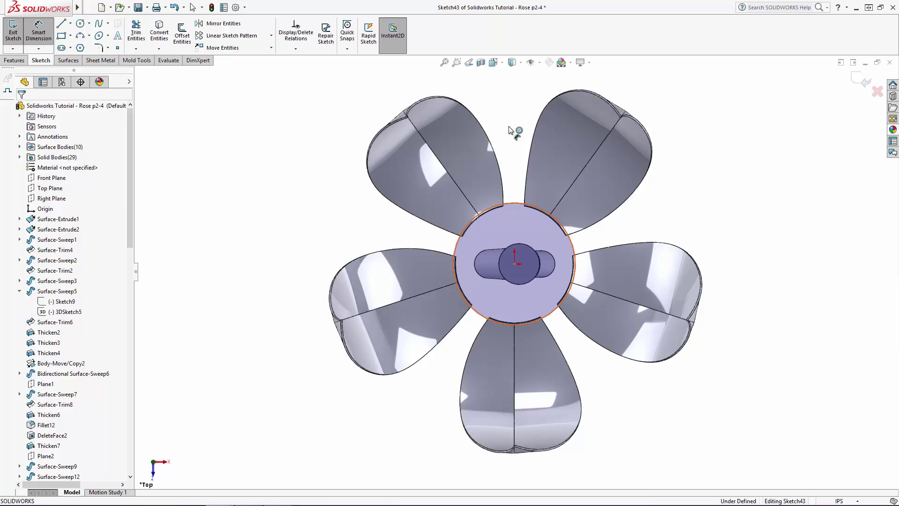
click(515, 113)
text(0.)
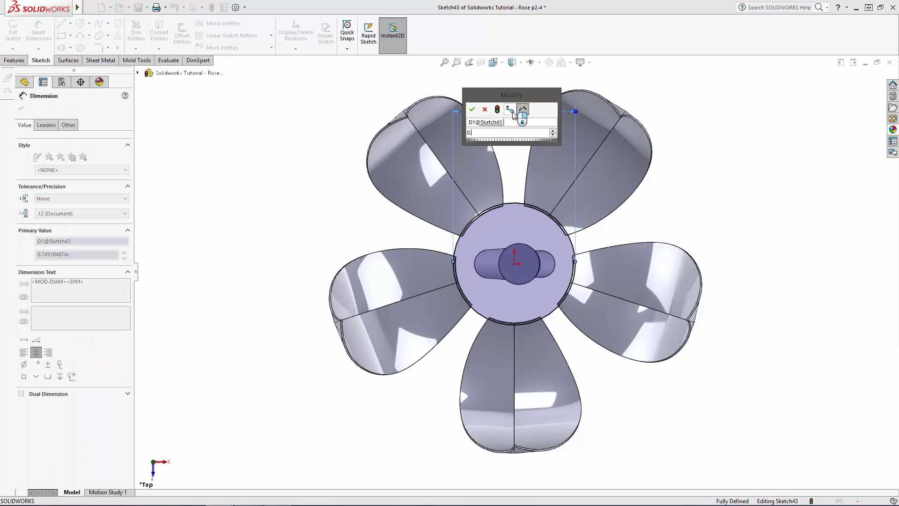
text(75)
key(Return)
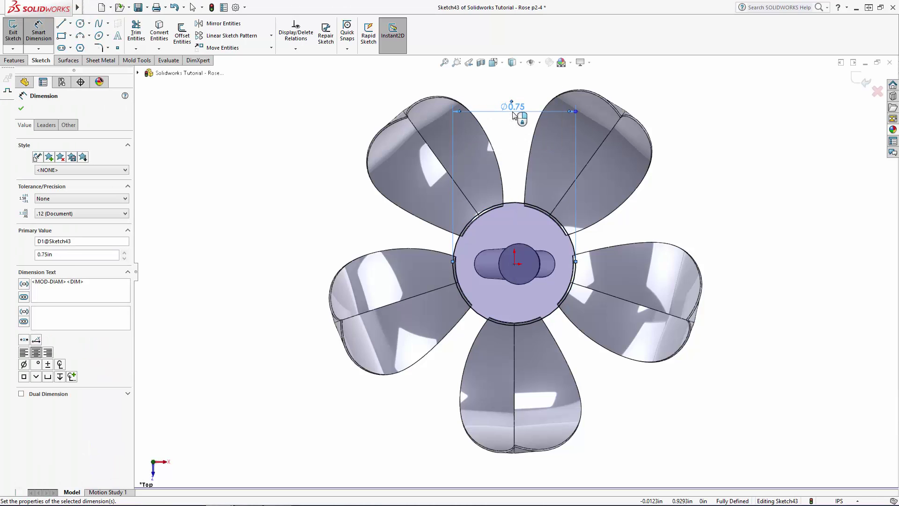
Finish dimensioning the base circle and exit its sketch
key(Escape)
scroll(572, 218, up, 5)
key(Escape)
middle_drag(565, 320, 573, 206)
scroll(572, 205, up, 5)
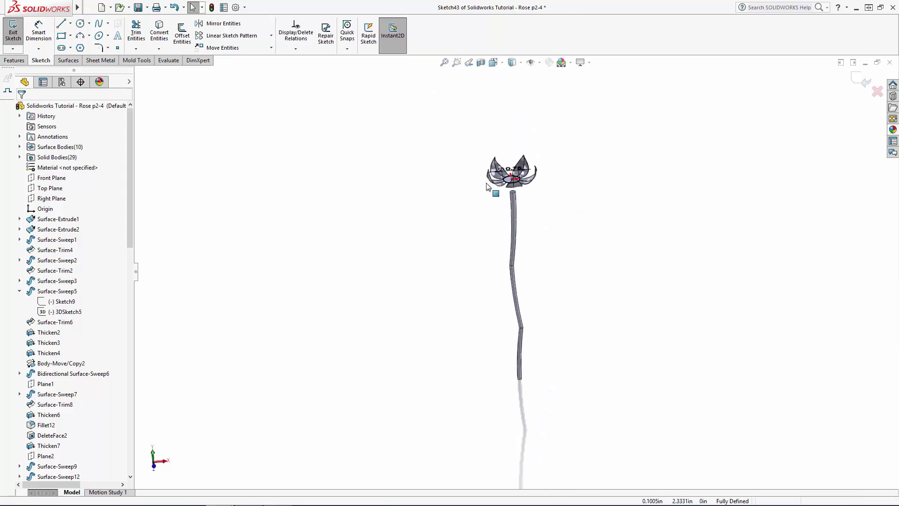
scroll(574, 265, up, 5)
click(857, 80)
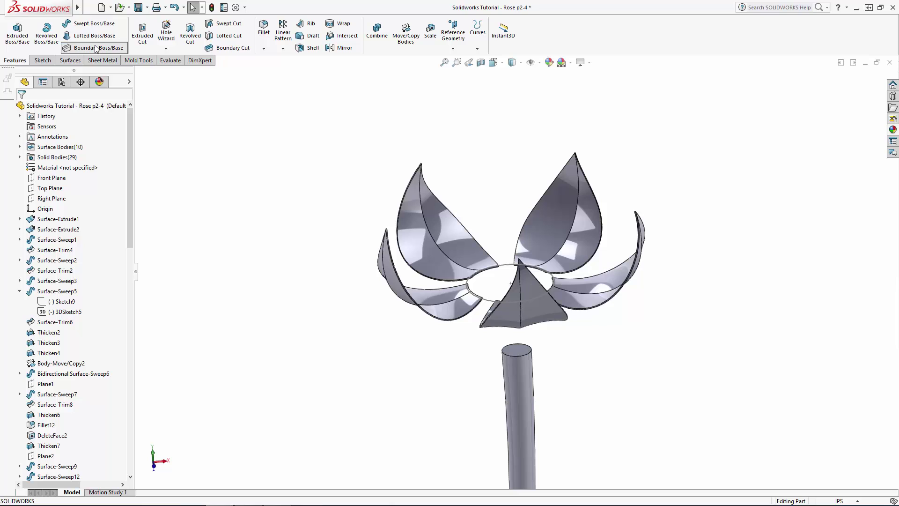
Start a Boundary Boss/Base with the base circle sketch and the stem's top end face as Direction 1 profiles
click(97, 49)
scroll(498, 406, down, 4)
middle_drag(499, 377, 528, 337)
scroll(528, 323, up, 3)
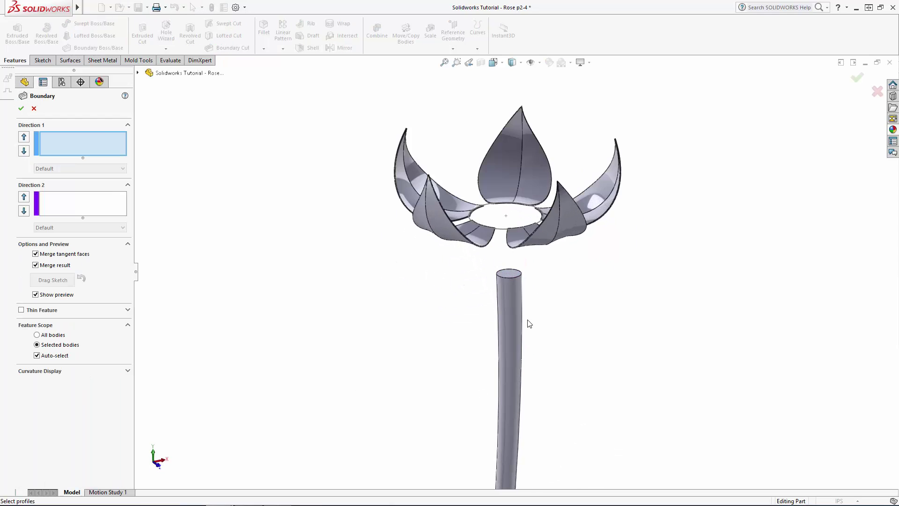
click(502, 232)
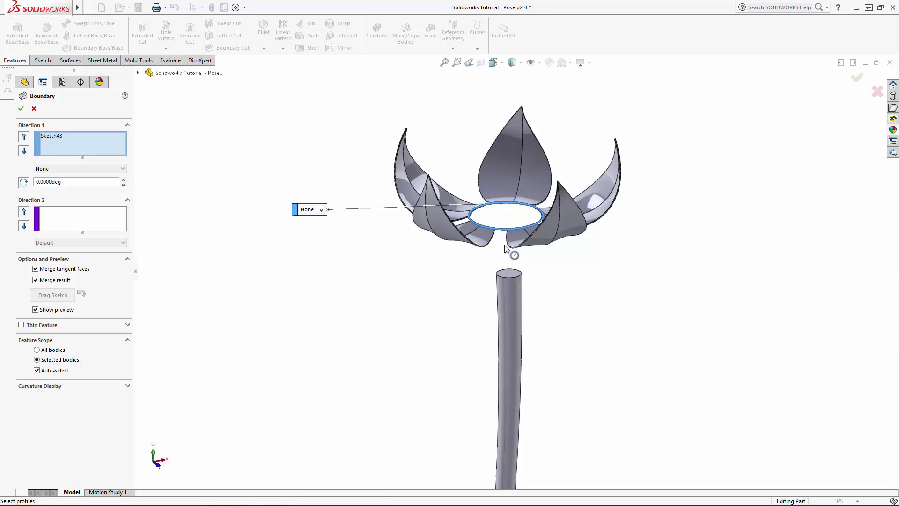
click(508, 276)
Align the boundary's connector points on the circle and the stem face to remove the twist, checking from the Left view
click(493, 63)
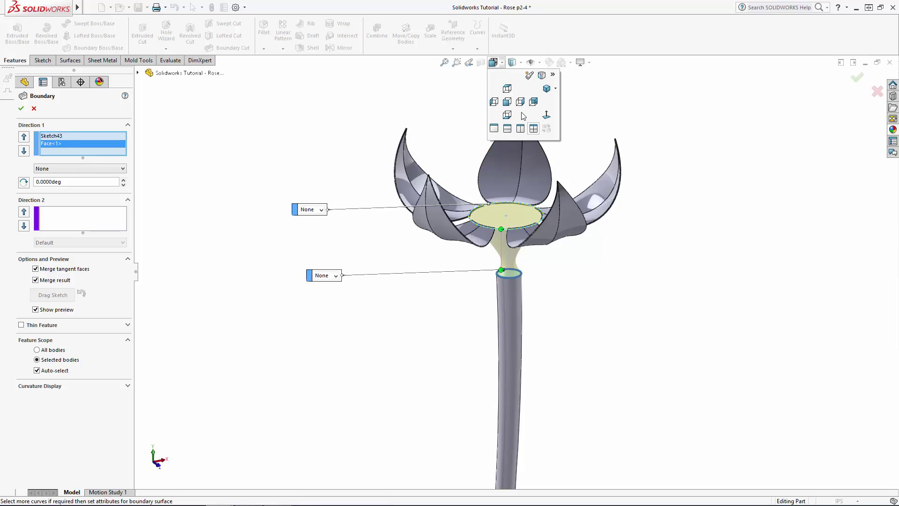
click(494, 102)
scroll(521, 173, down, 5)
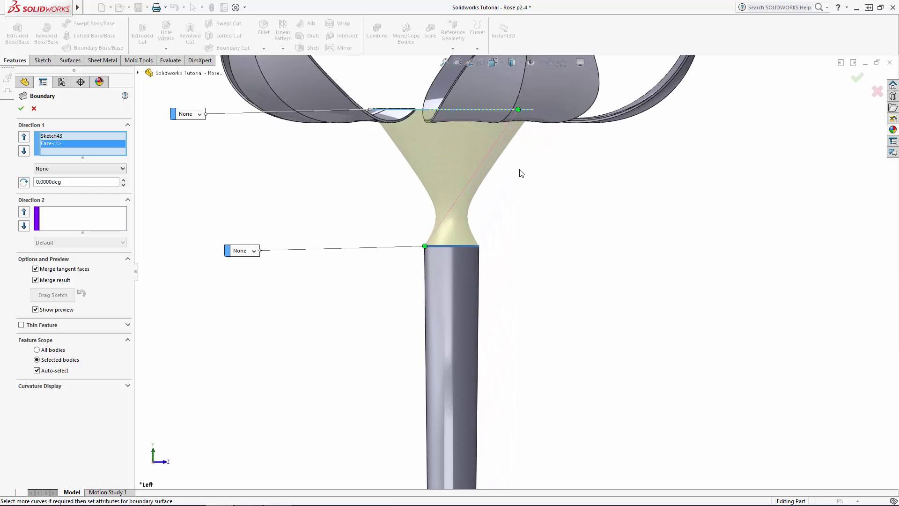
middle_drag(519, 183, 508, 220)
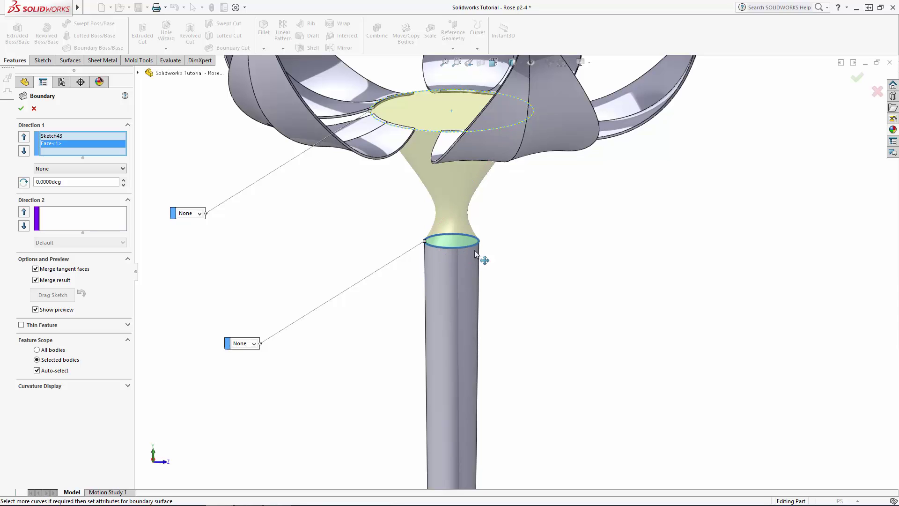
key(ctrl+3)
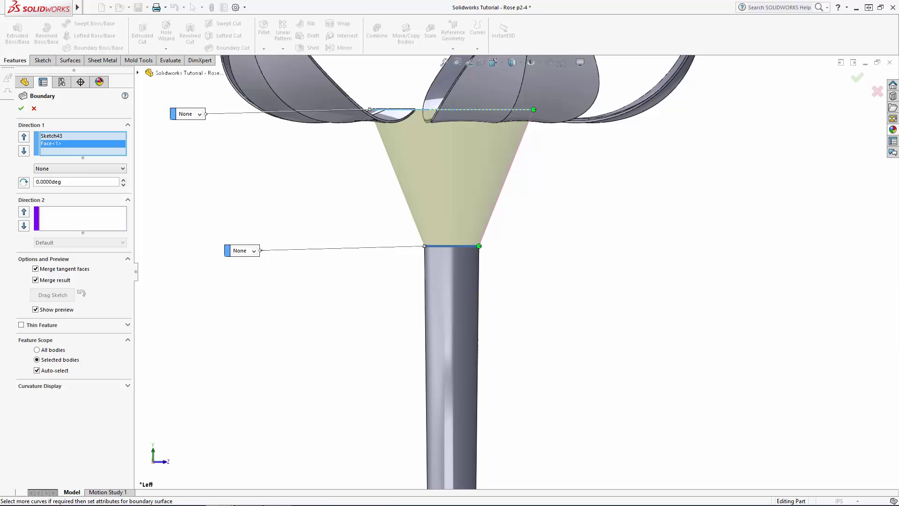
scroll(562, 248, up, 3)
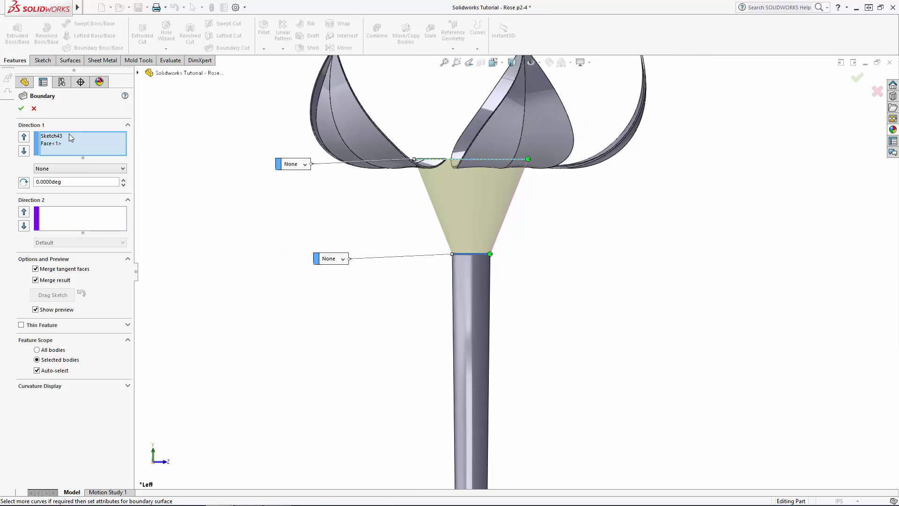
Set the boundary's circle profile to Normal To Profile and its stem face to Curvature To Face
click(69, 134)
click(61, 169)
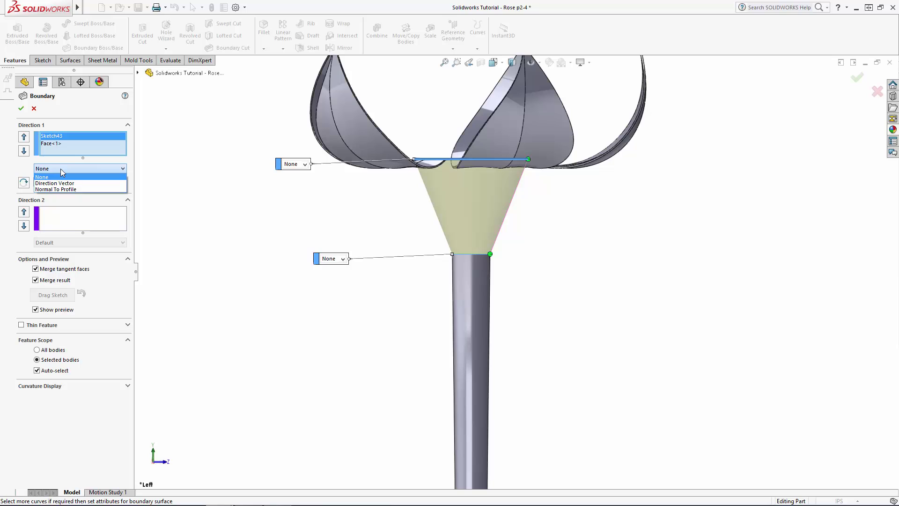
click(87, 188)
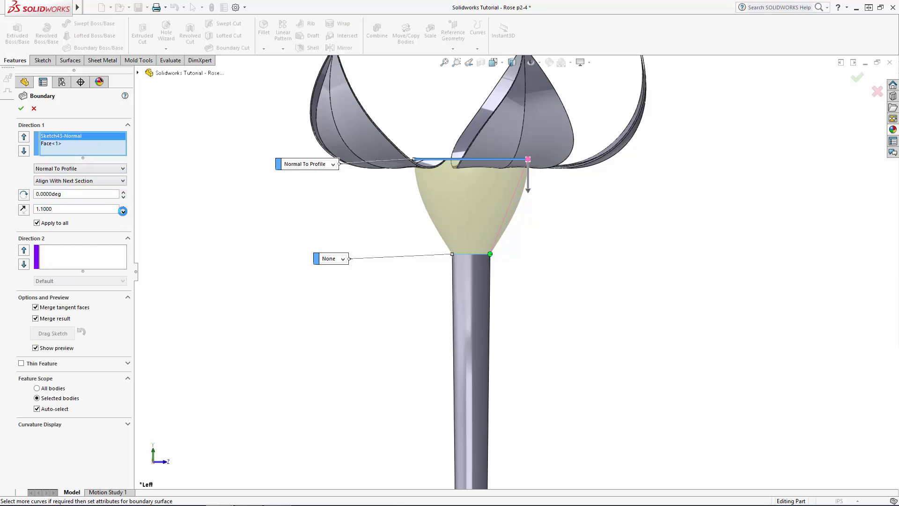
click(47, 143)
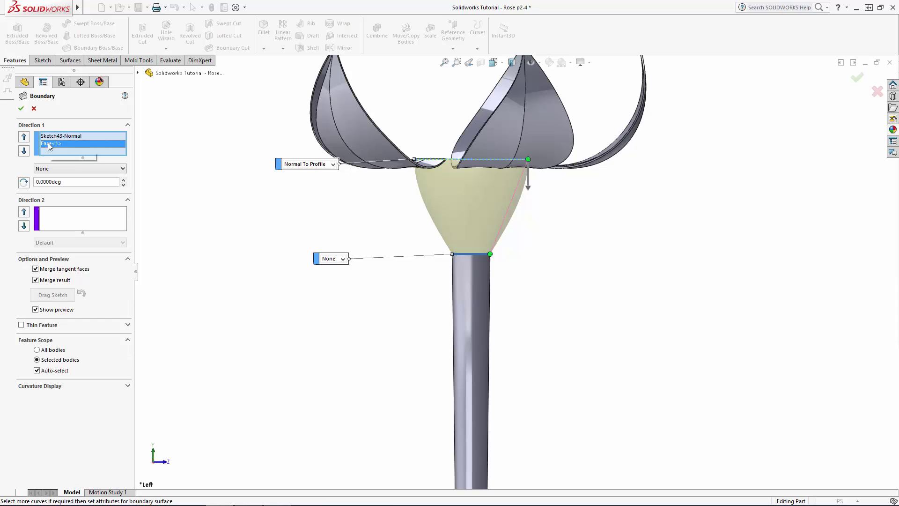
click(54, 168)
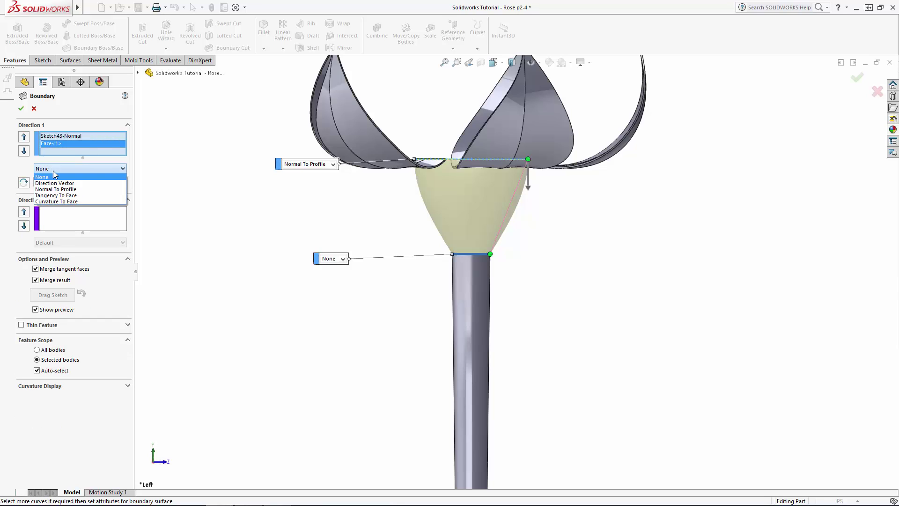
click(58, 202)
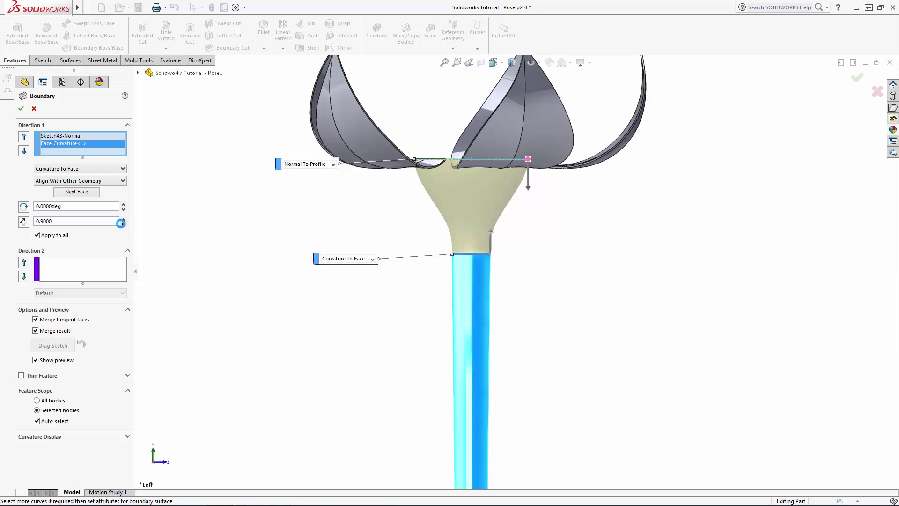
Keep Merge result on, turn off Auto-select in the feature scope, choose only the stem body and finish the boundary
click(36, 318)
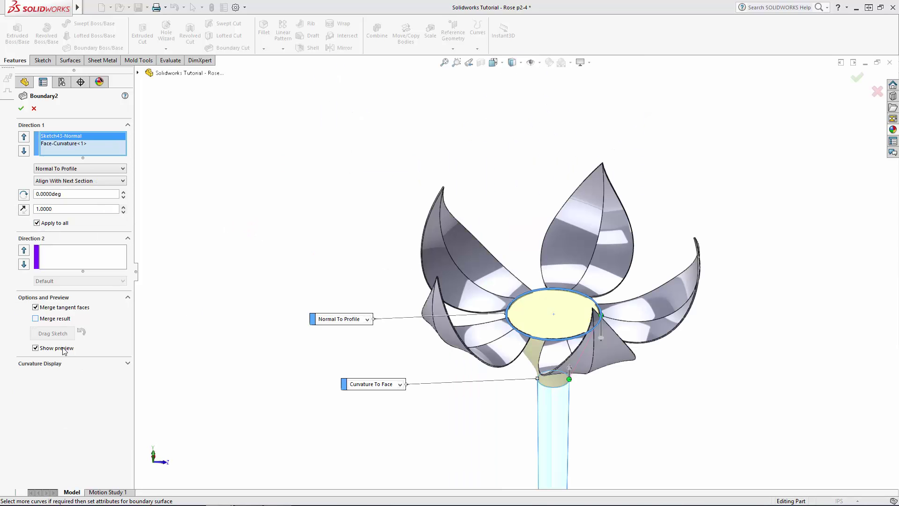
click(55, 318)
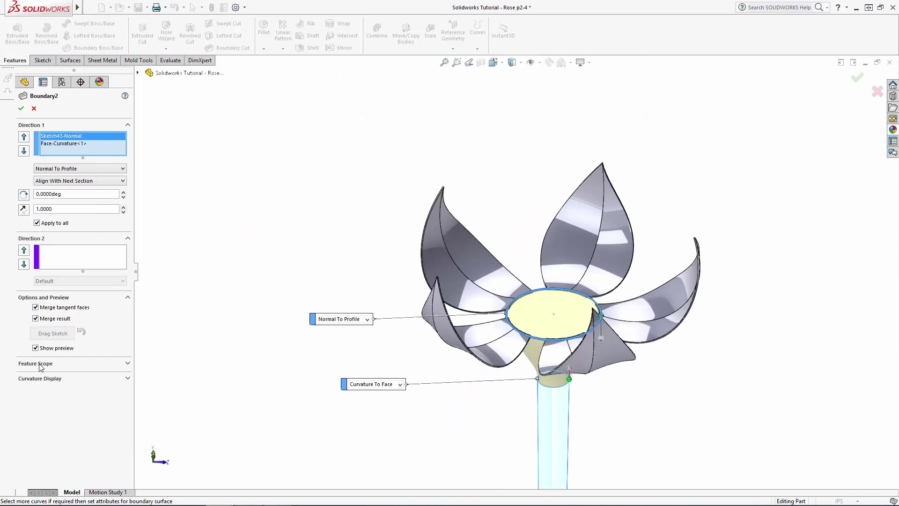
click(103, 367)
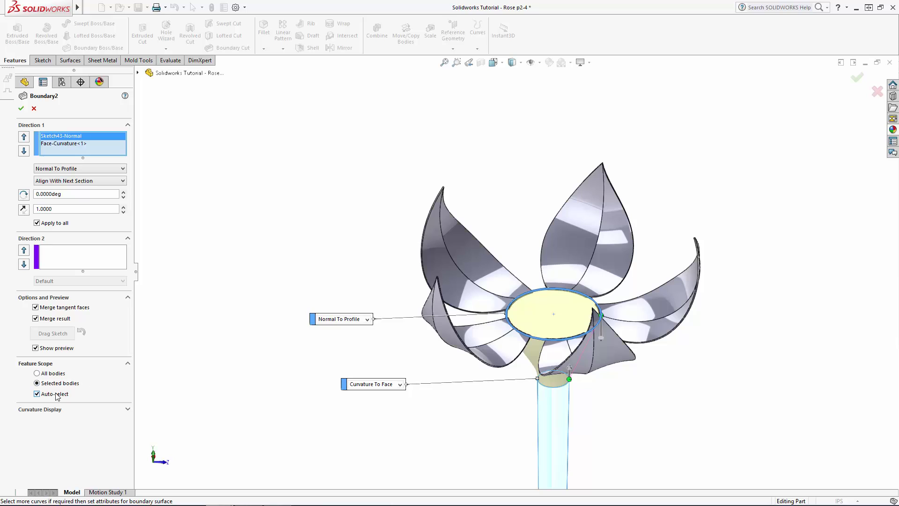
click(37, 394)
click(550, 425)
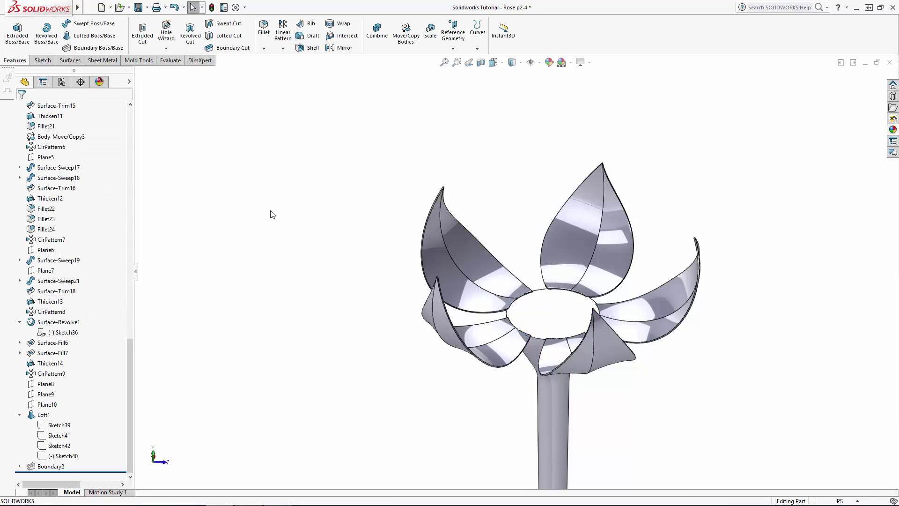
Expand the solid bodies list and select the hidden petal bodies, starting with Thicken4
scroll(449, 291, up, 3)
middle_drag(473, 302, 398, 316)
scroll(538, 239, up, 7)
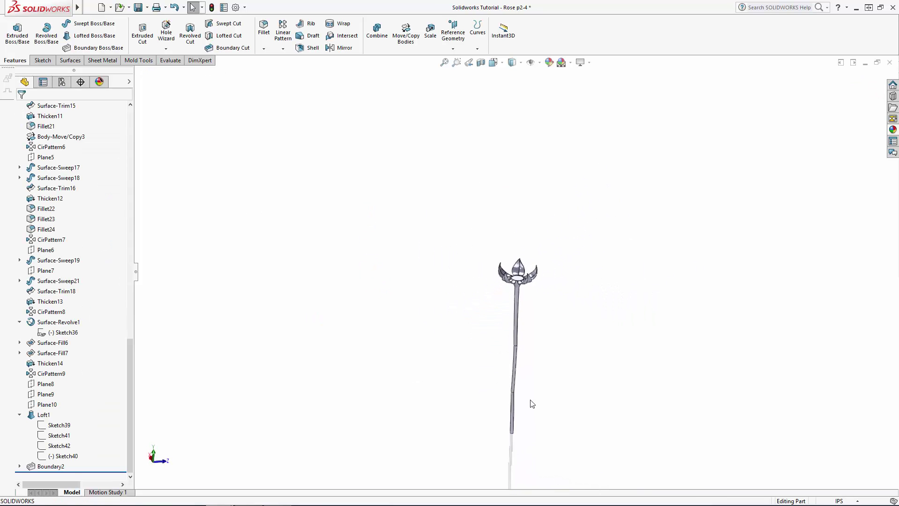
scroll(531, 305, down, 8)
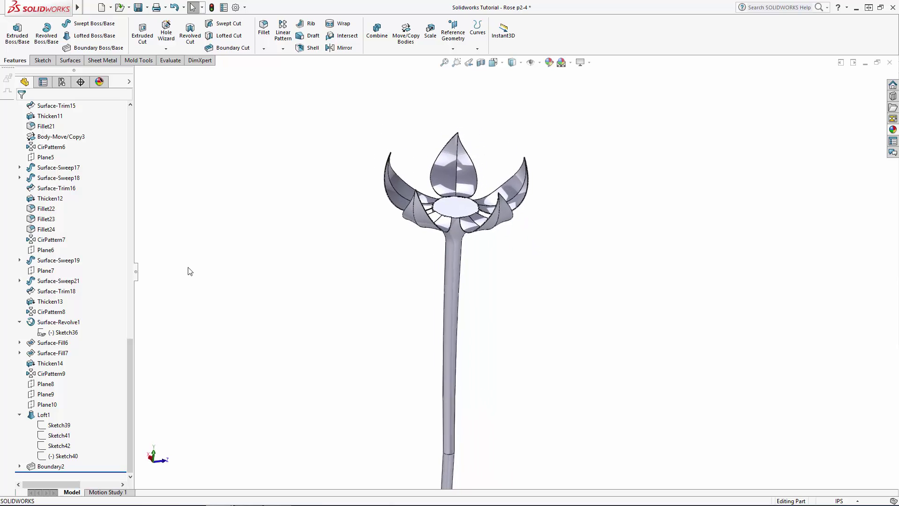
drag(130, 372, 118, 116)
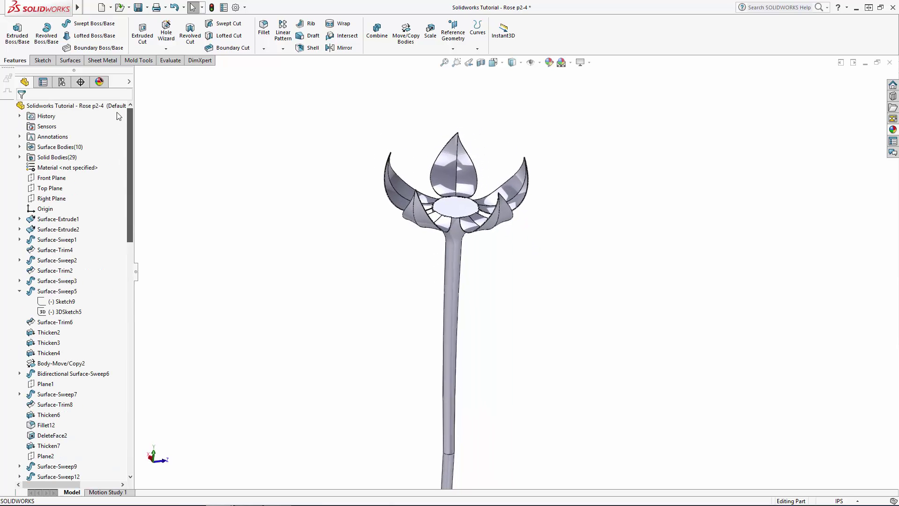
double_click(42, 158)
click(59, 168)
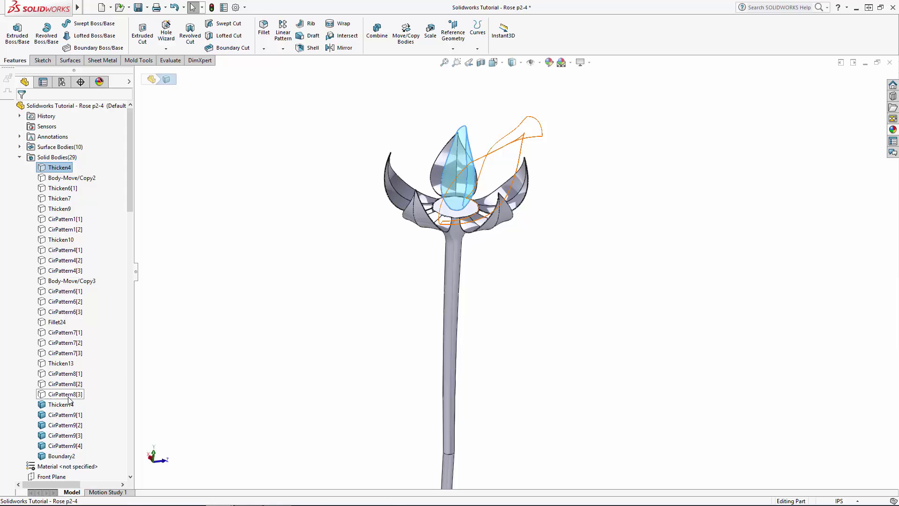